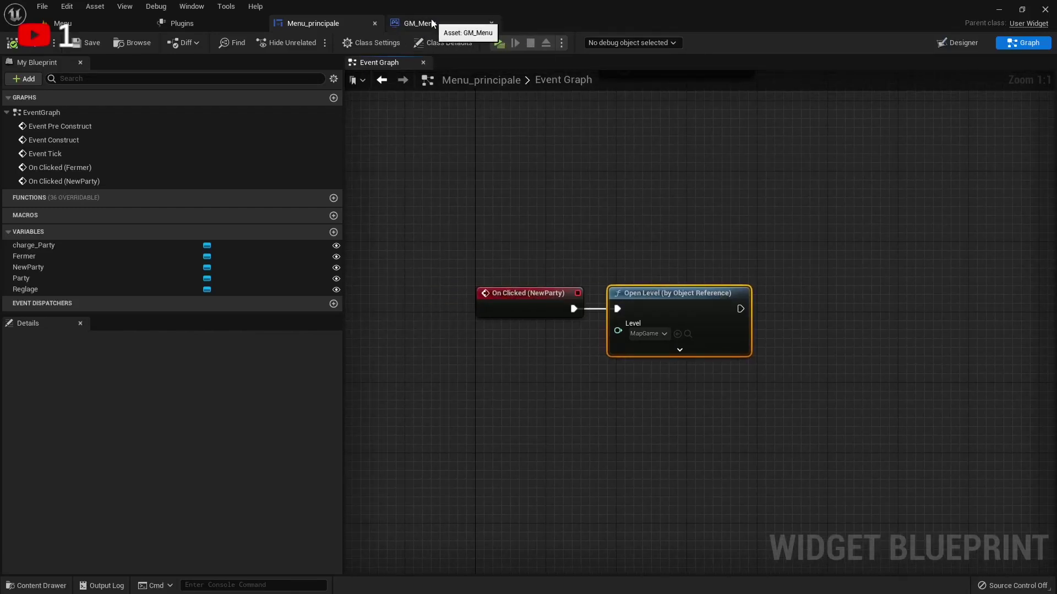
Compare the GM_Menu and Menu_principale tabs, then view Menu_principale's full event graph.
left_click(411, 23)
left_click(322, 22)
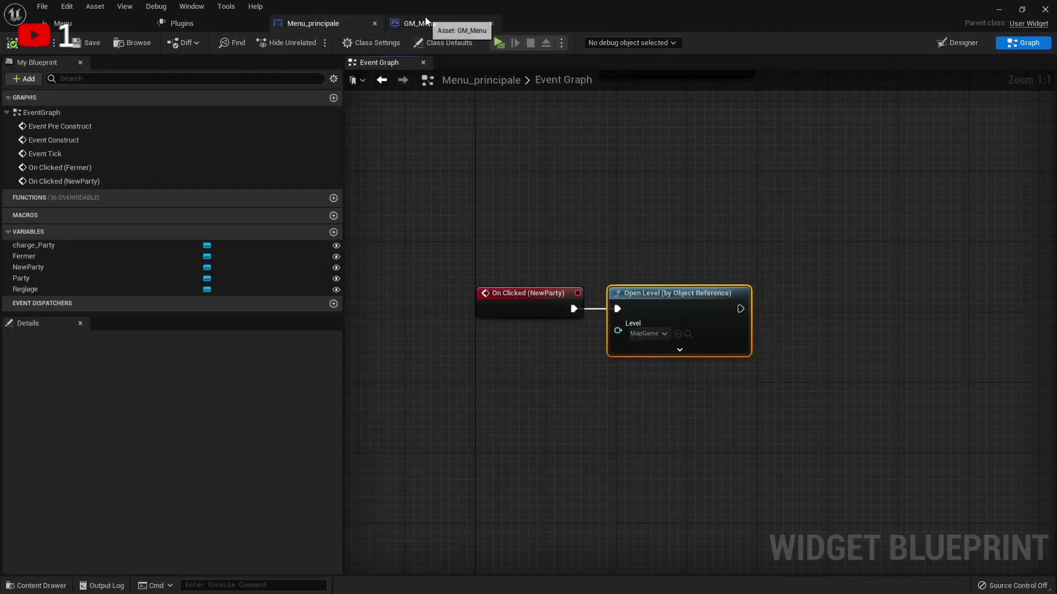
left_click(424, 23)
left_click(317, 23)
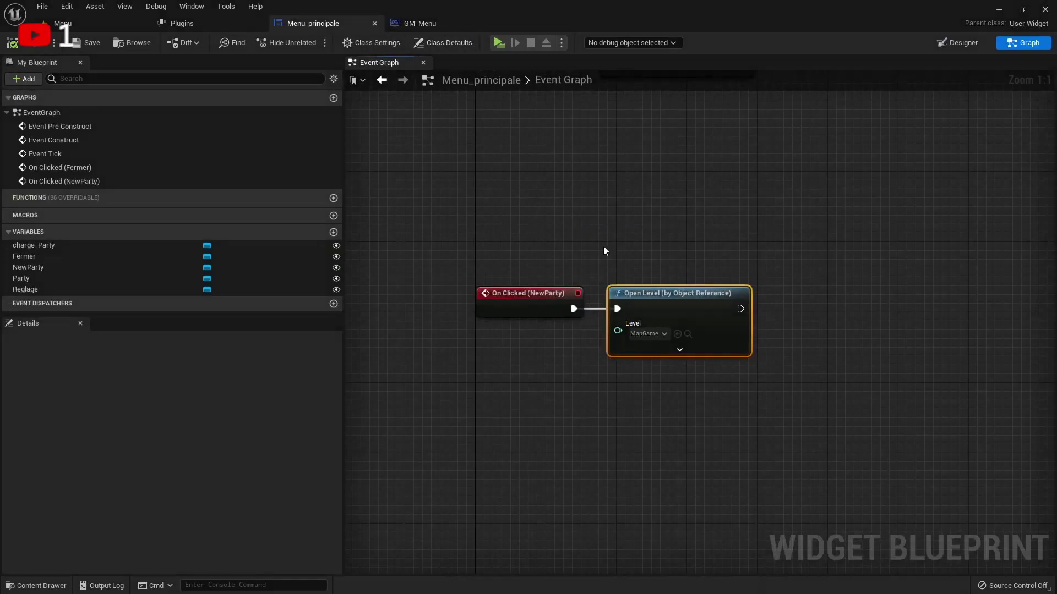
mouse_move(603, 246)
right_mouse_down()
mouse_move(539, 378)
mouse_move(585, 527)
right_mouse_up()
Delete the unused Event Tick, Event Pre Construct and Event Construct nodes.
left_click(528, 190)
key("Delete")
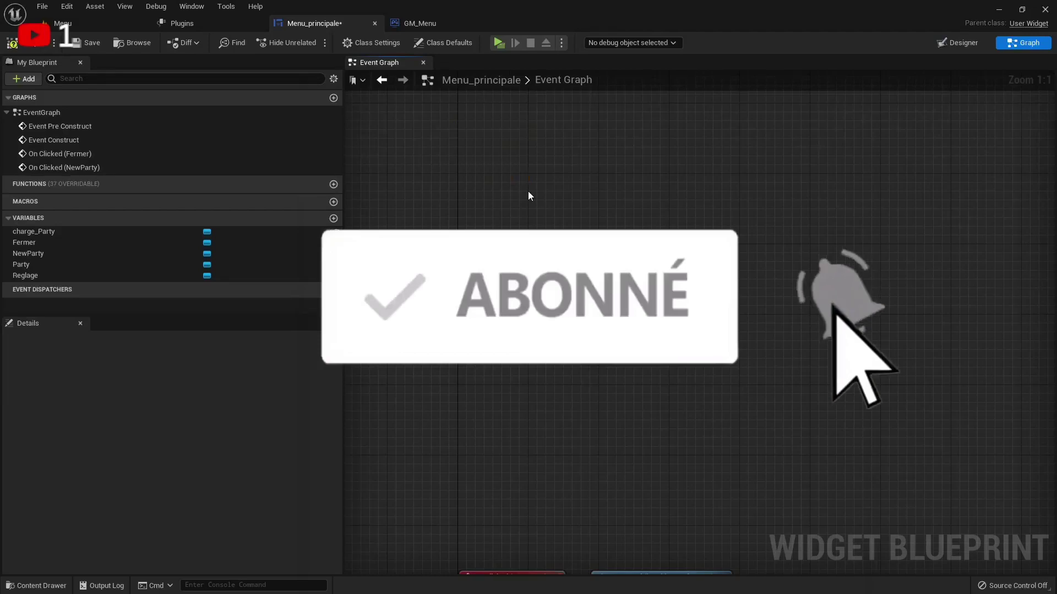
right_click_drag(527, 196, 527, 434)
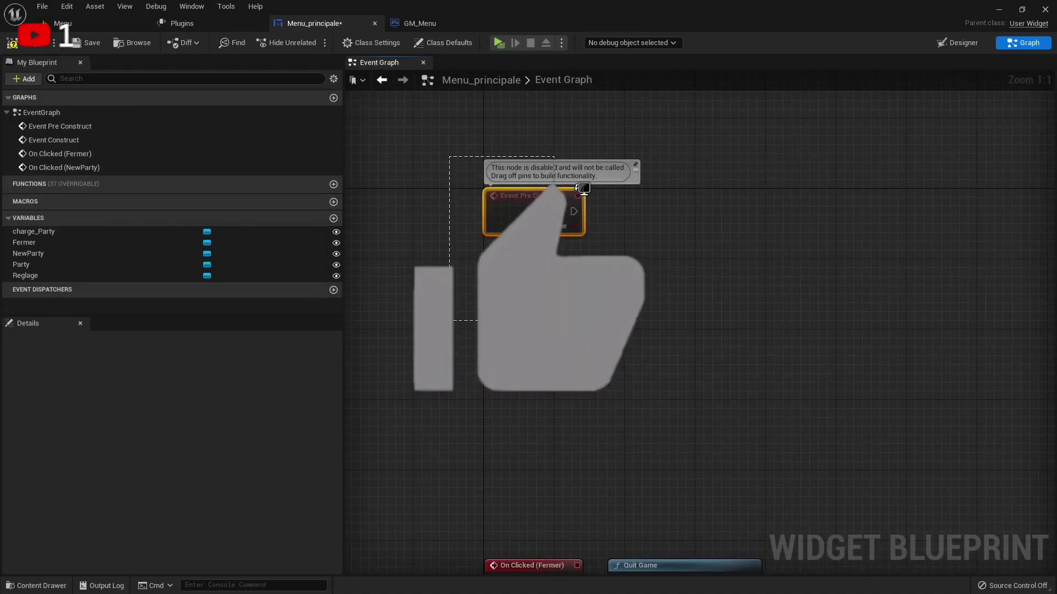
key("Delete")
Compile Menu_principale and show the Map folder's assets in the Content Drawer.
right_click_drag(505, 298, 461, 152)
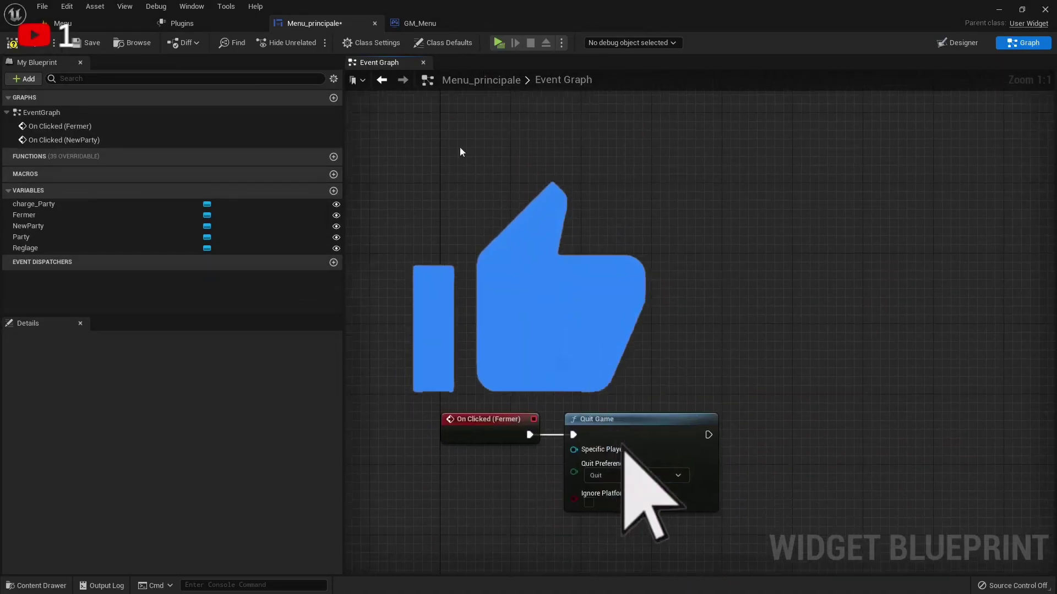
left_click(14, 47)
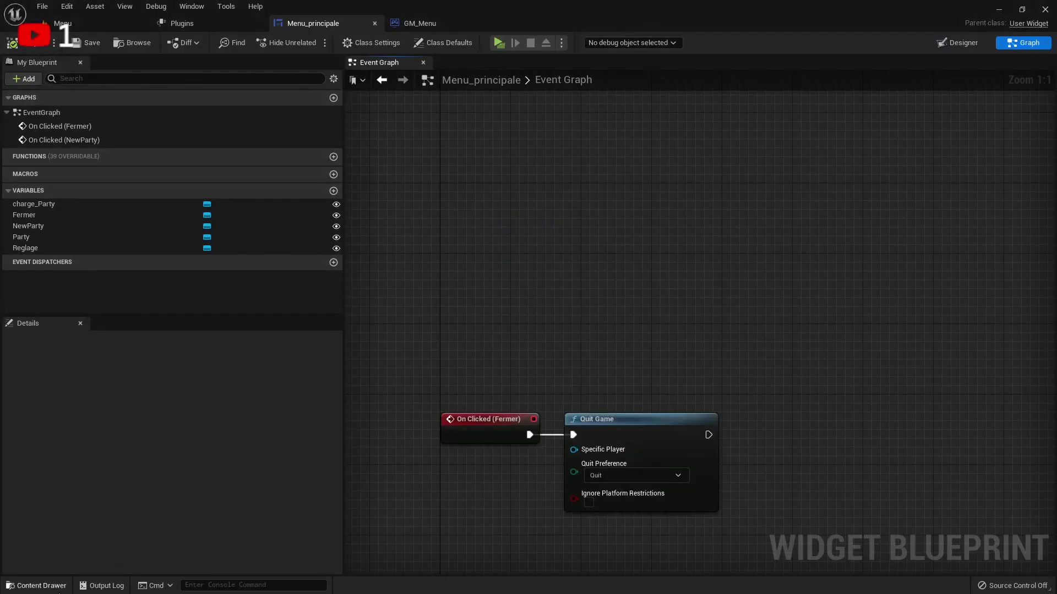
left_click(35, 585)
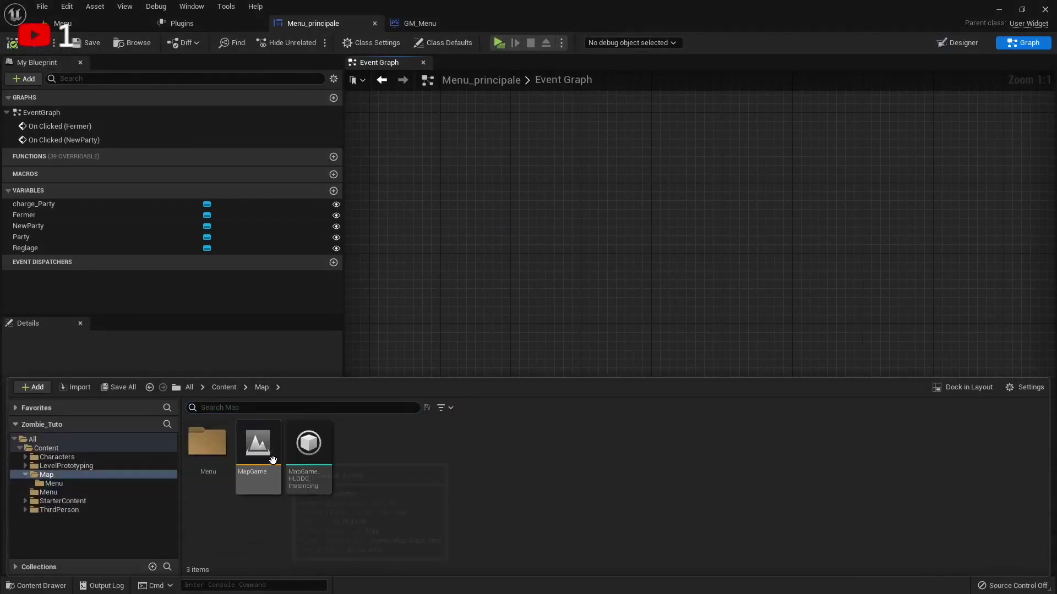
Open the MapGame level from the Map folder in the Content Drawer.
double_click(272, 460)
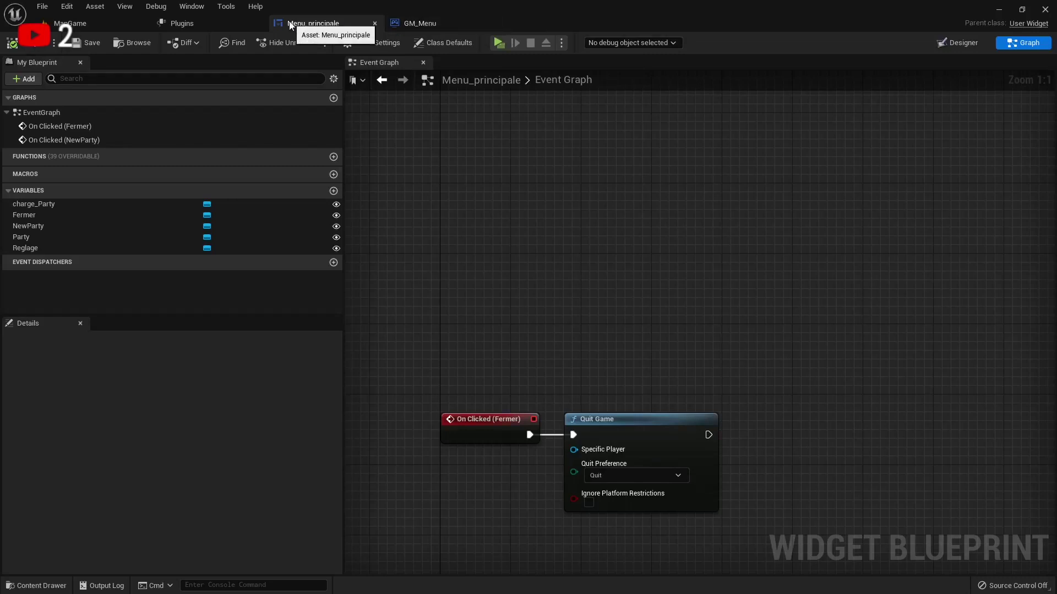
Create a new folder named Game inside the Map folder.
left_click(70, 23)
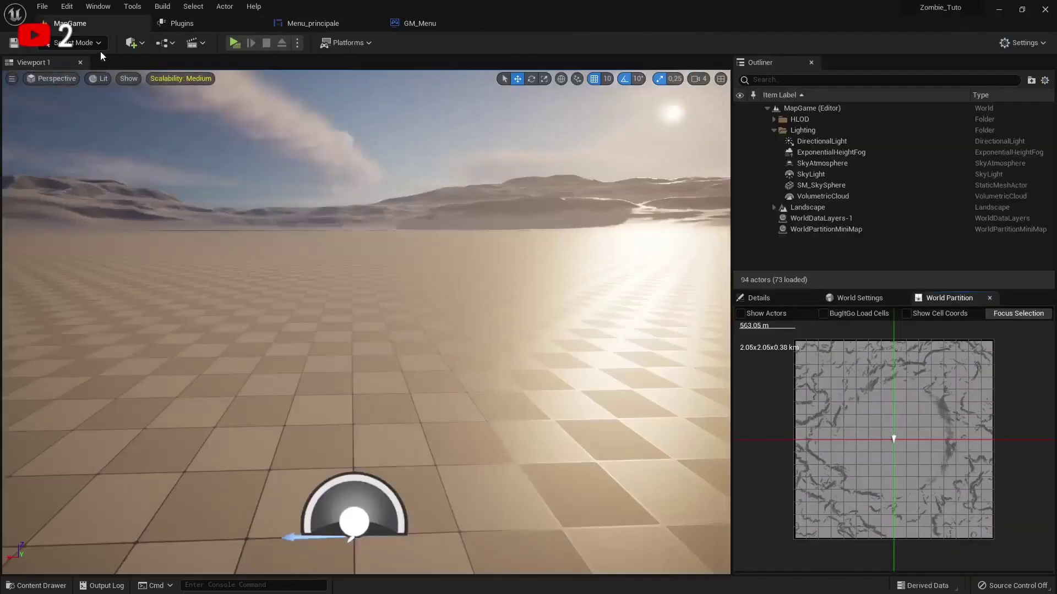
left_click(36, 586)
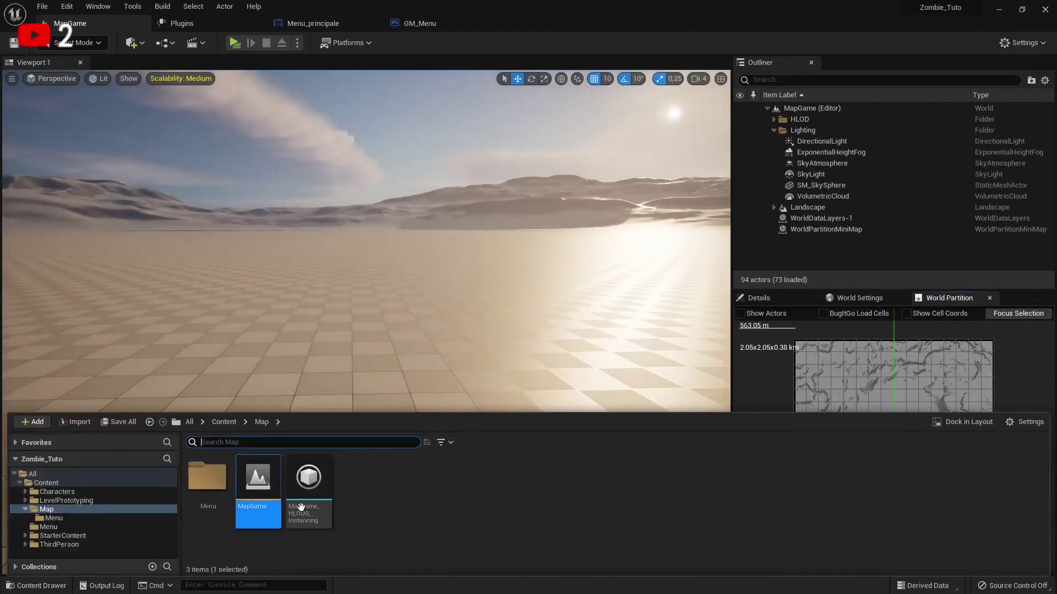
right_click(351, 518)
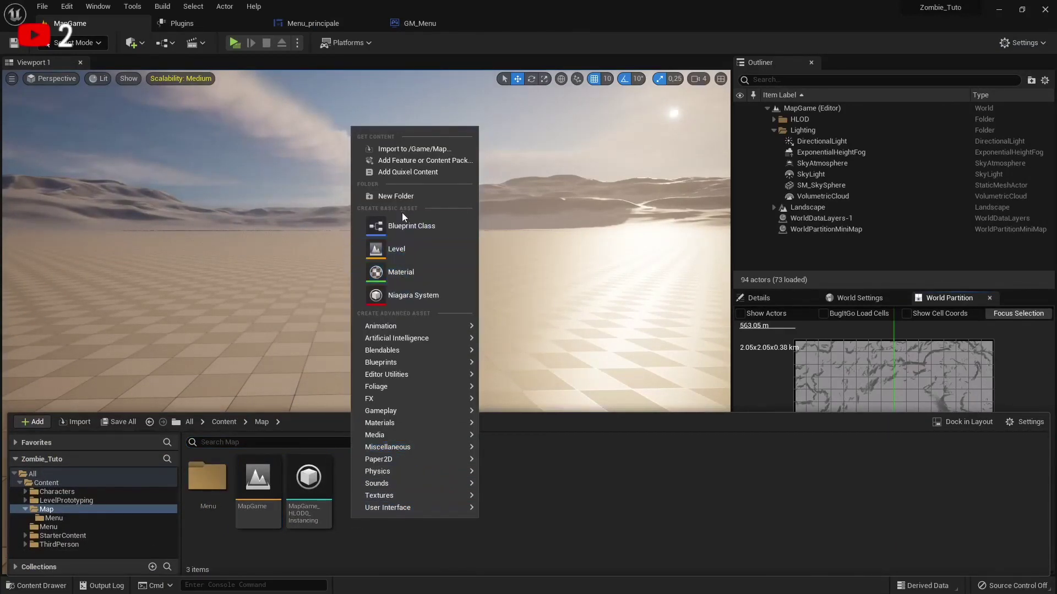
left_click(400, 199)
type("Game")
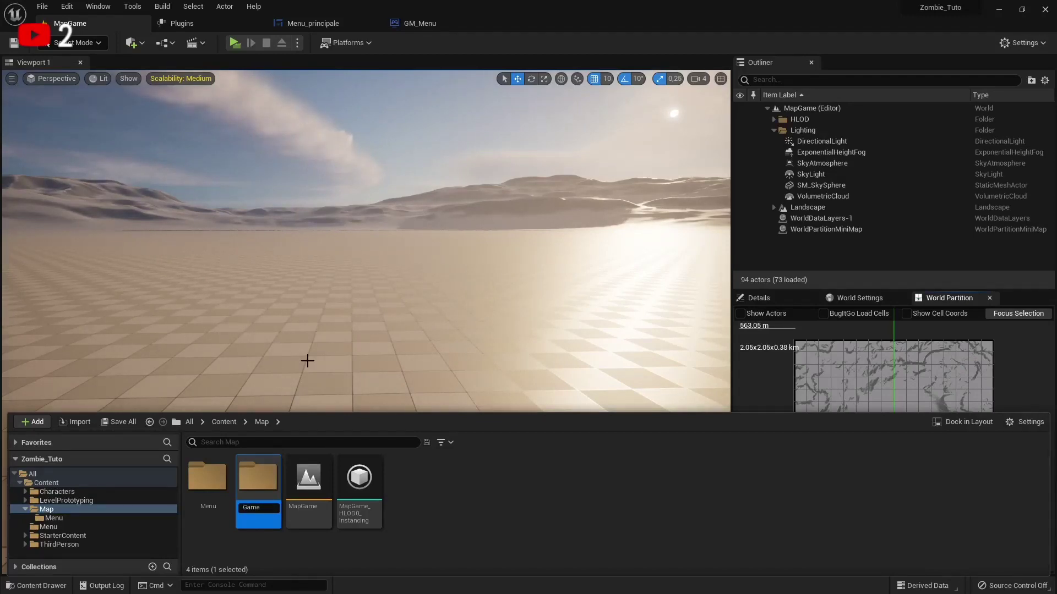
key("Return")
Move MapGame and its HLOD0_Instancing asset into Game, dismissing the save warnings.
left_click(318, 537)
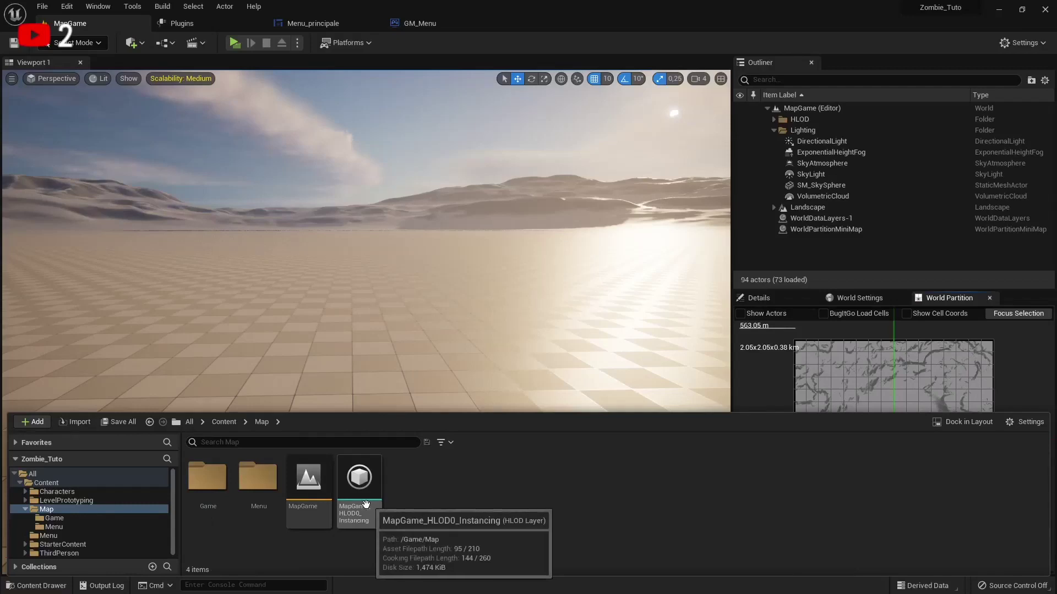
left_click(309, 495)
left_click(359, 496, "ctrl")
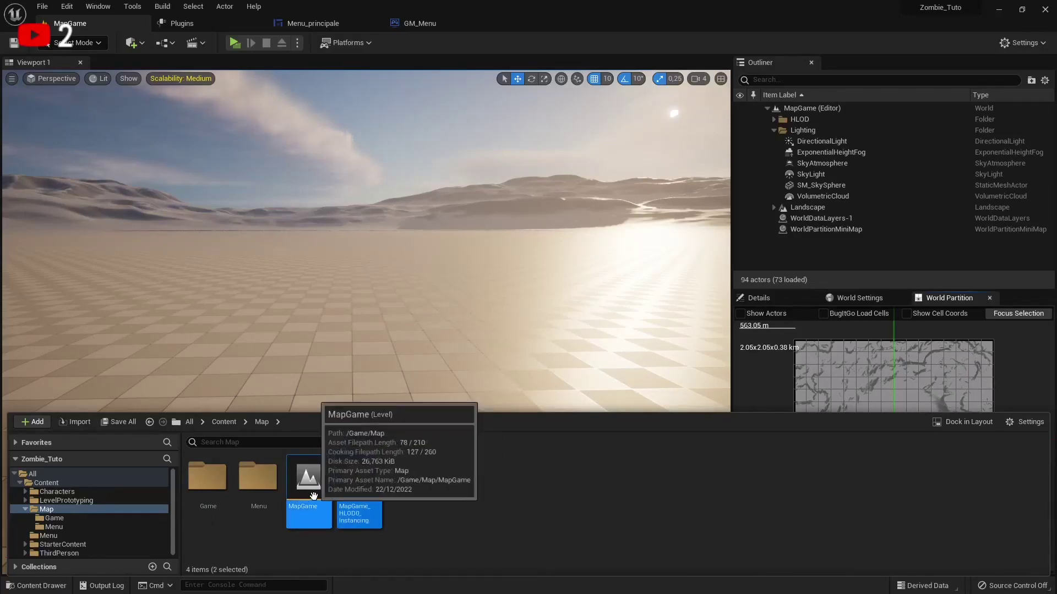
left_click_drag(313, 496, 209, 491)
left_click(227, 512)
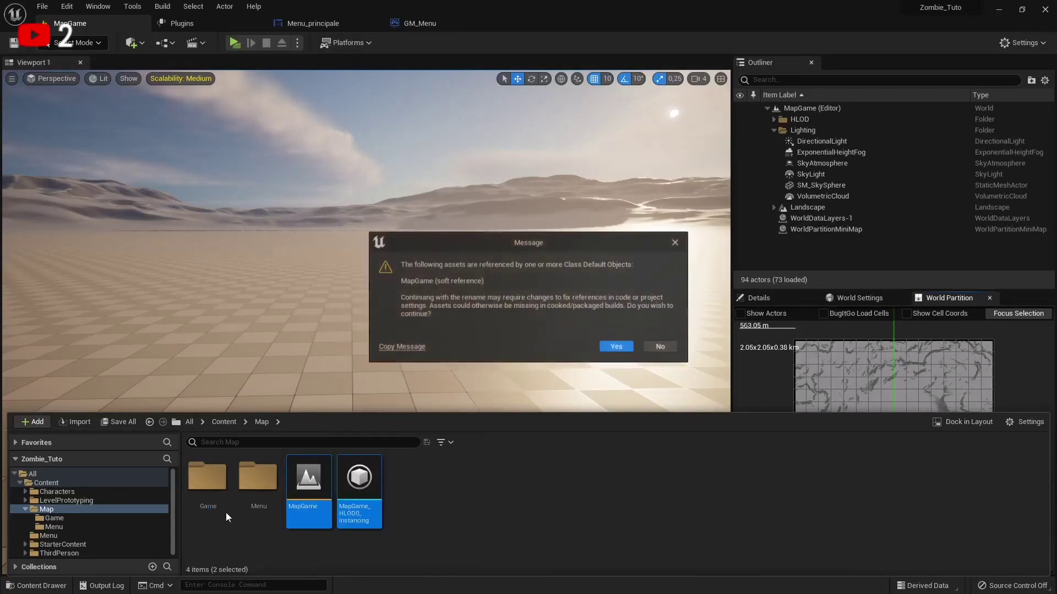
left_click(625, 348)
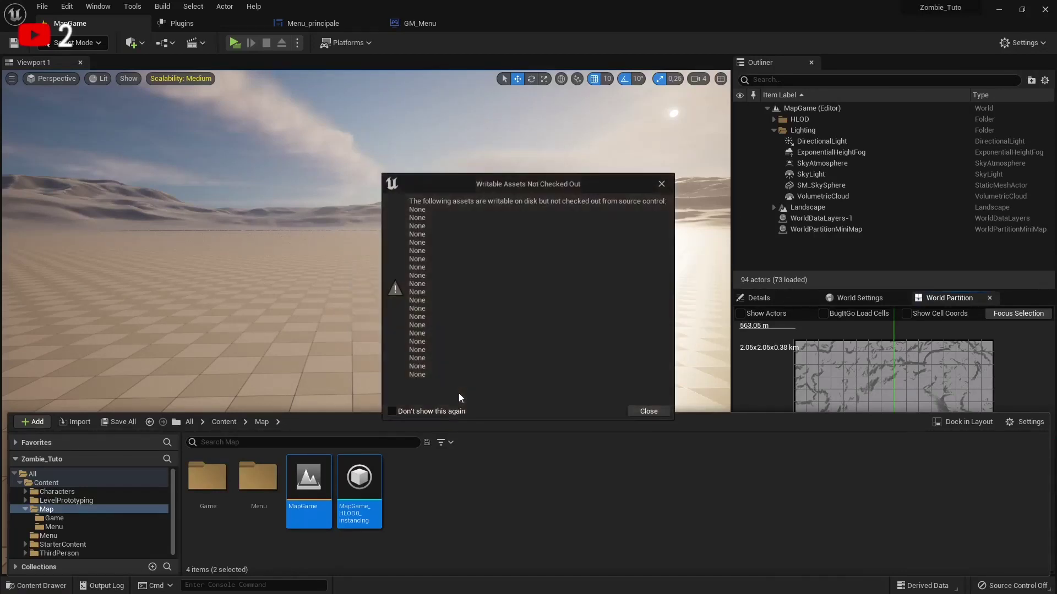
left_click(649, 411)
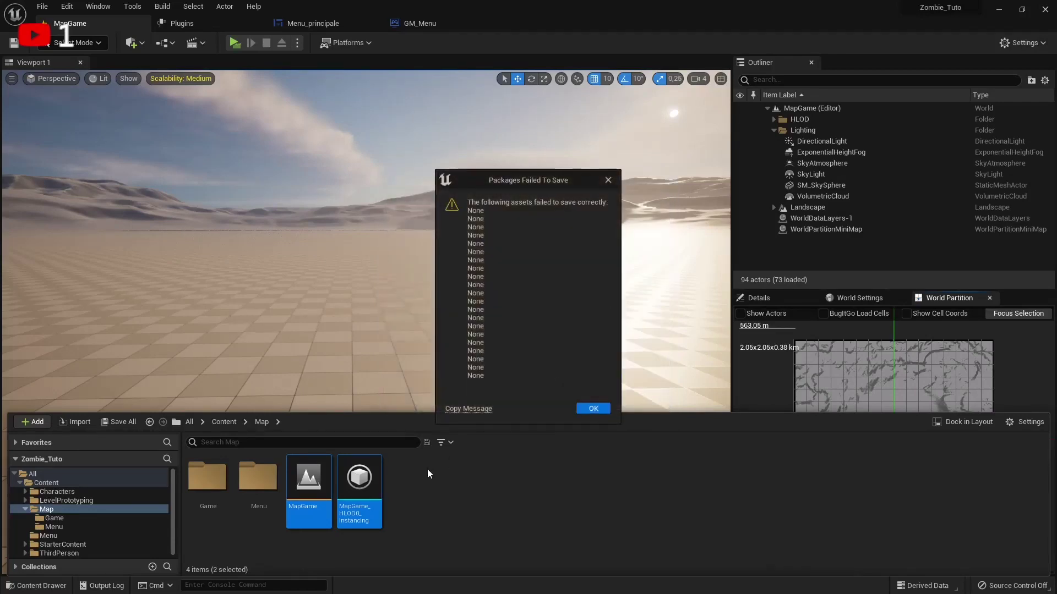
left_click(608, 180)
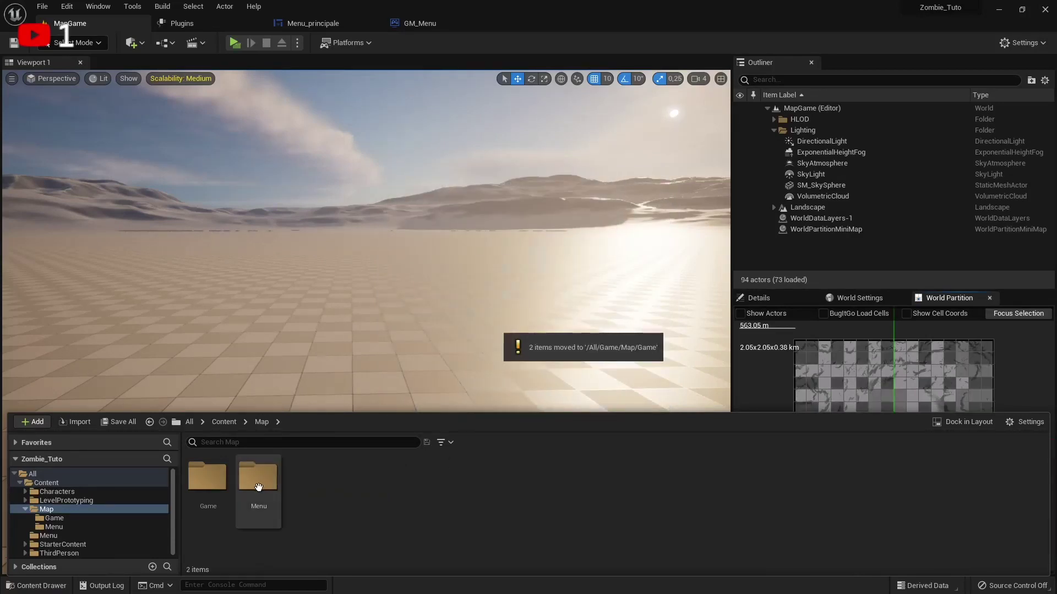
Browse the Game and Menu subfolders of Map, ending inside Game.
double_click(207, 478)
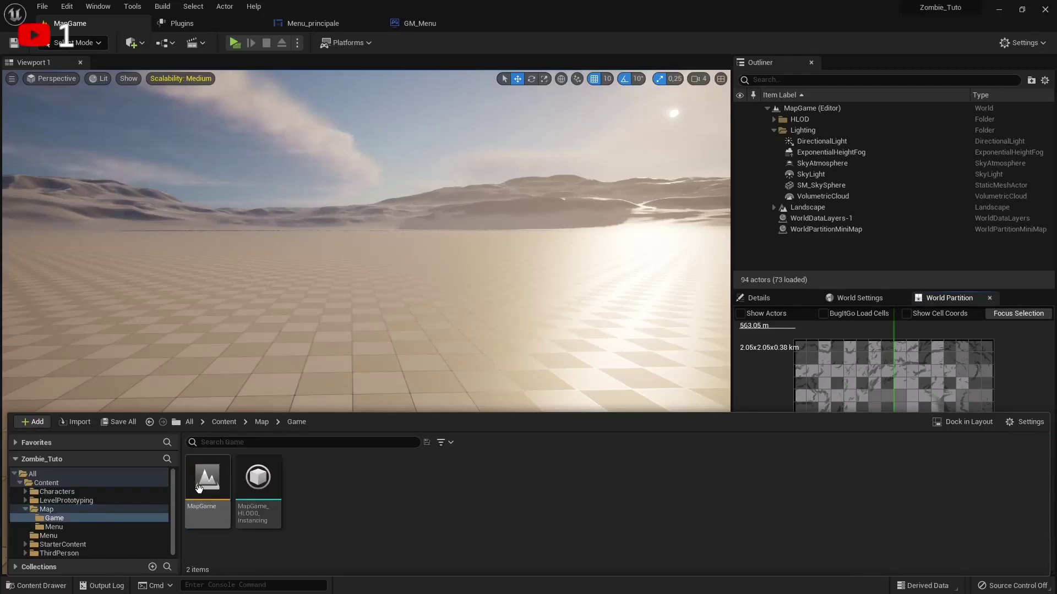
left_click(262, 422)
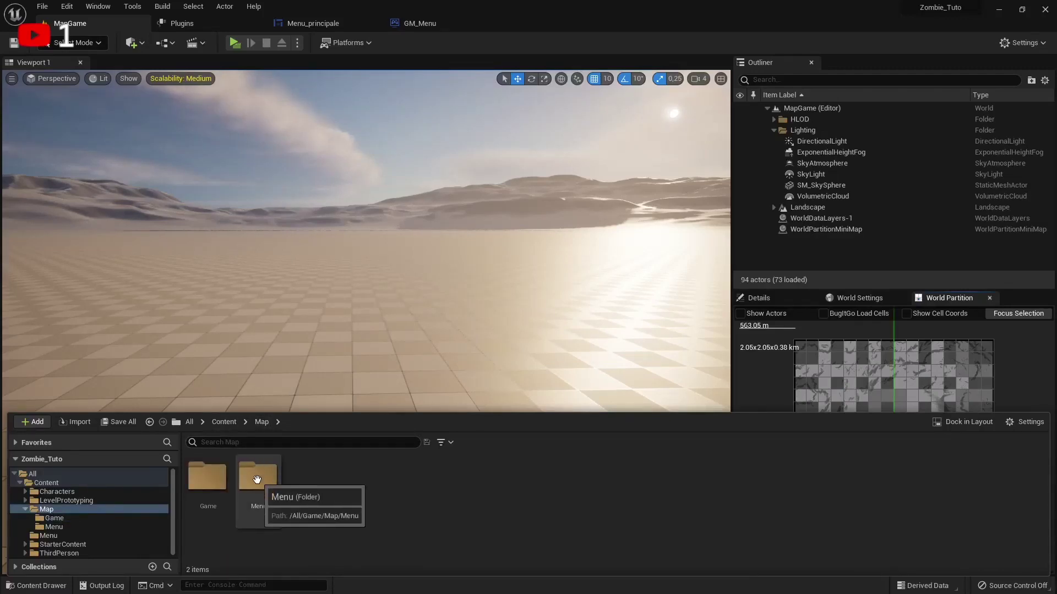
double_click(257, 477)
left_click(262, 423)
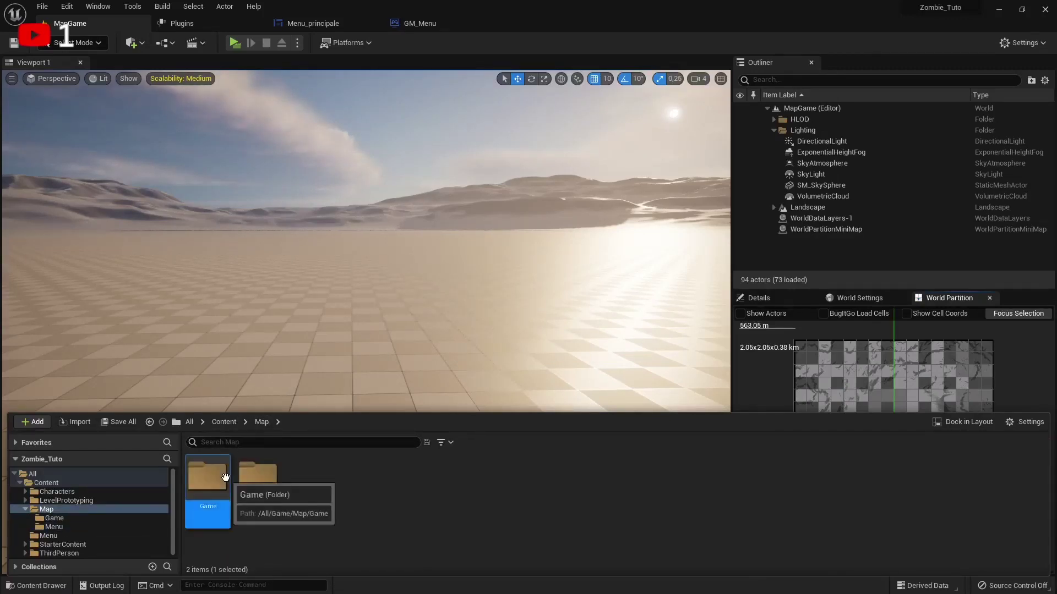
double_click(207, 478)
Create a Game Mode Base blueprint named GM_Game and open it.
right_click(322, 507)
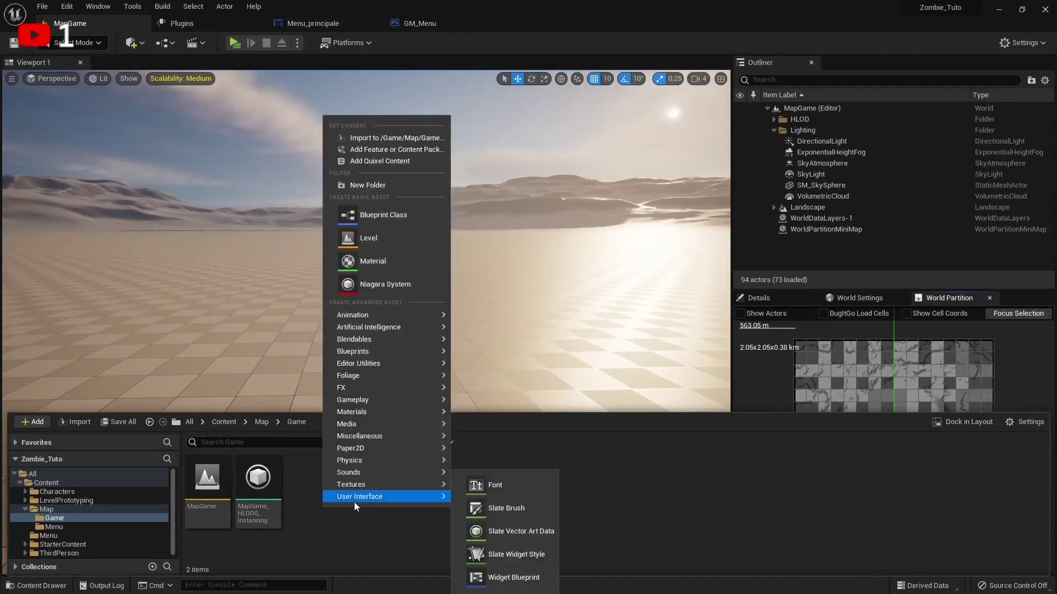
left_click(374, 219)
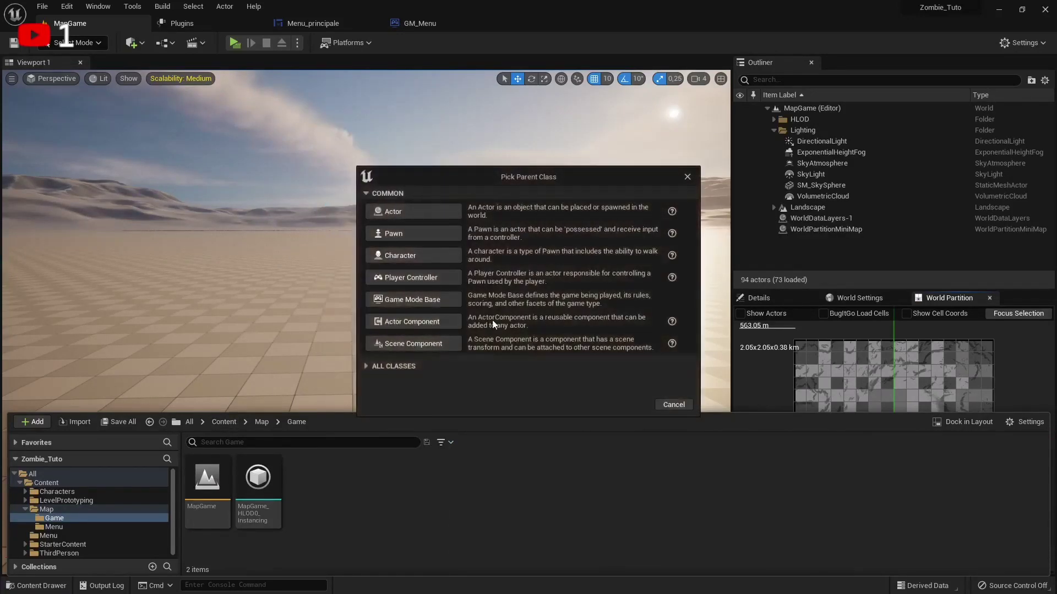
left_click(404, 302)
type("GM_Game")
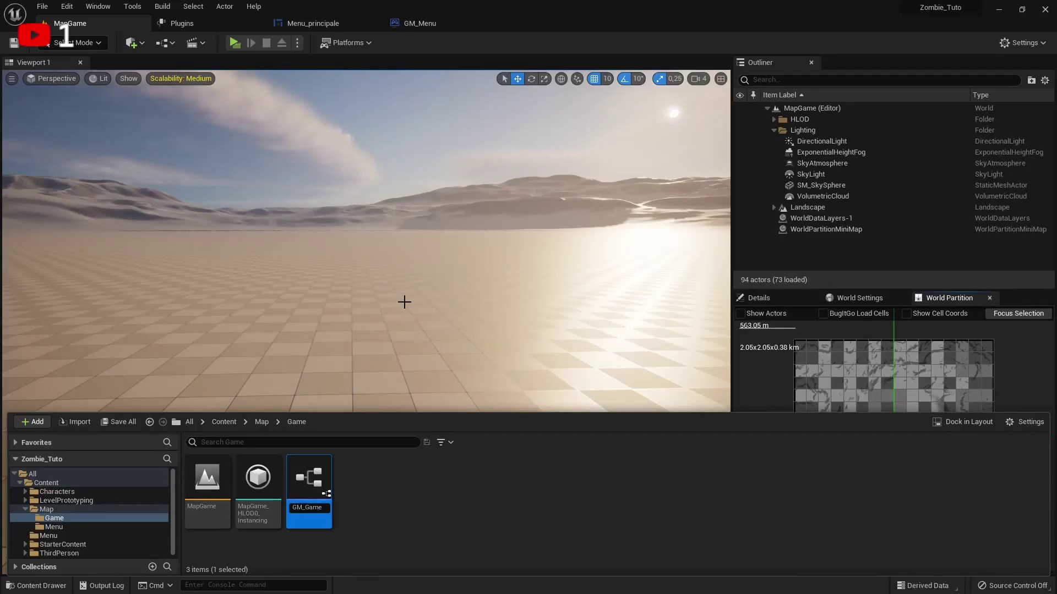
key("Return")
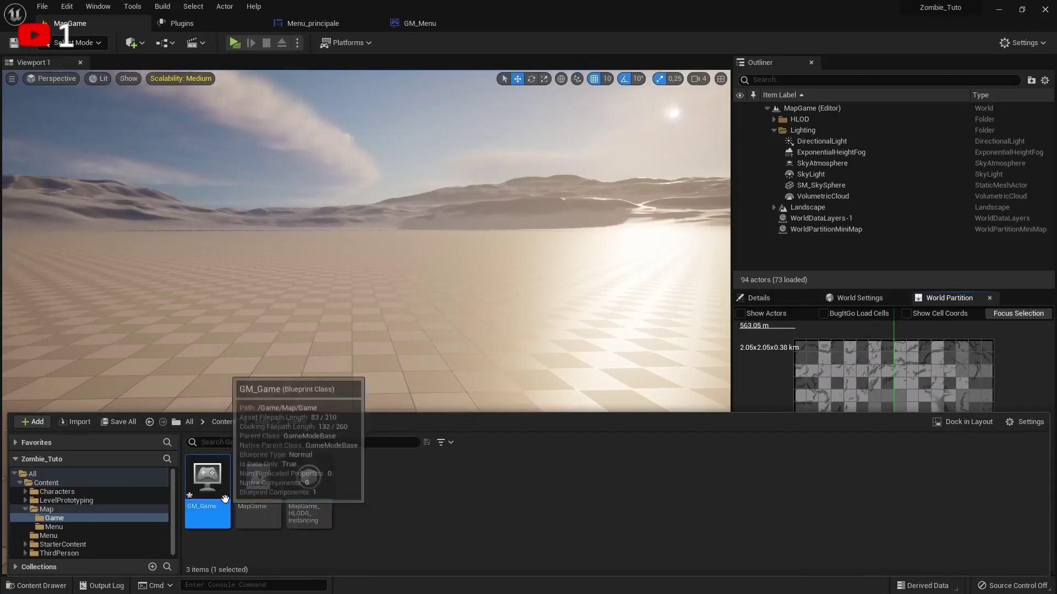
double_click(225, 498)
Set MapGame's World Settings GameMode Override to GM_Game and save the level.
left_click(69, 23)
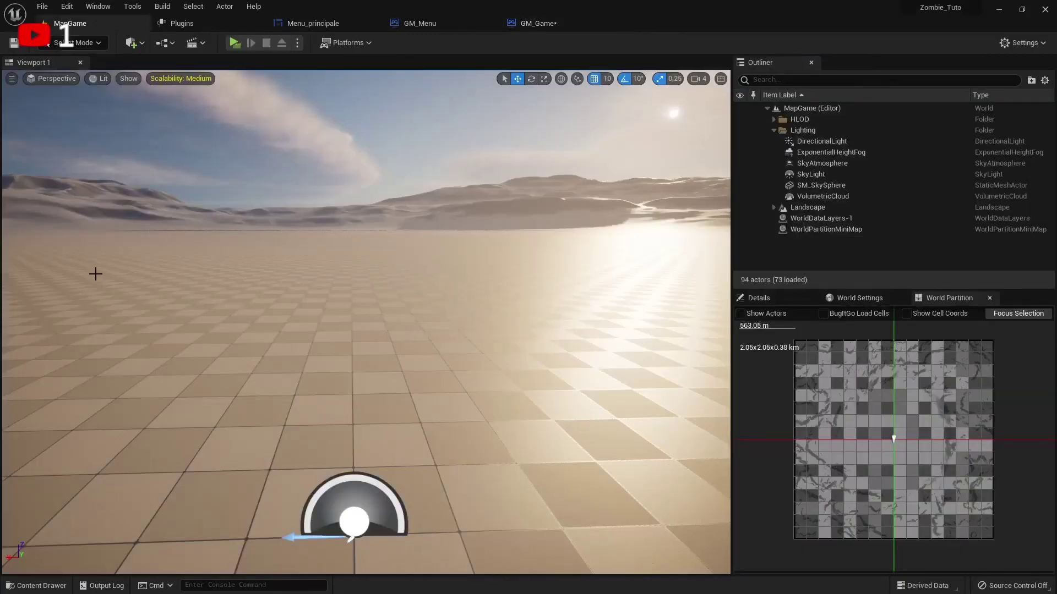
left_click(36, 586)
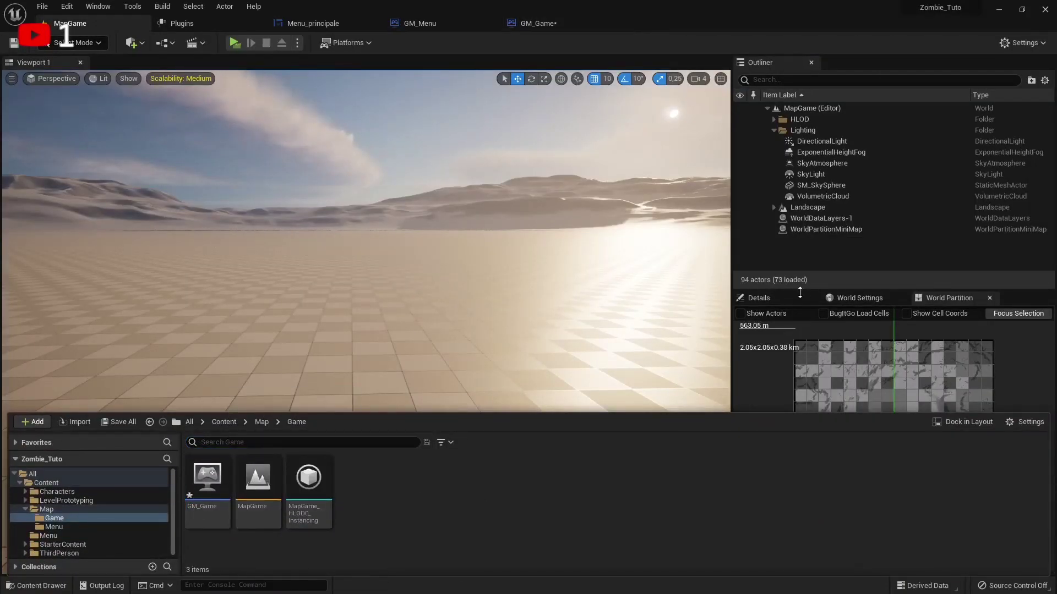
left_click(853, 298)
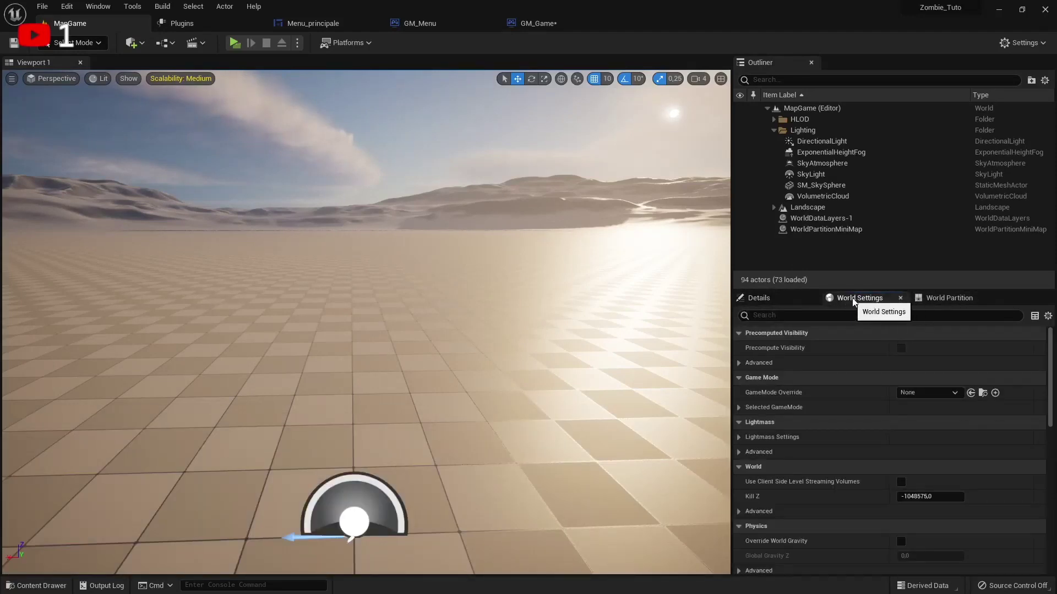
left_click(110, 5)
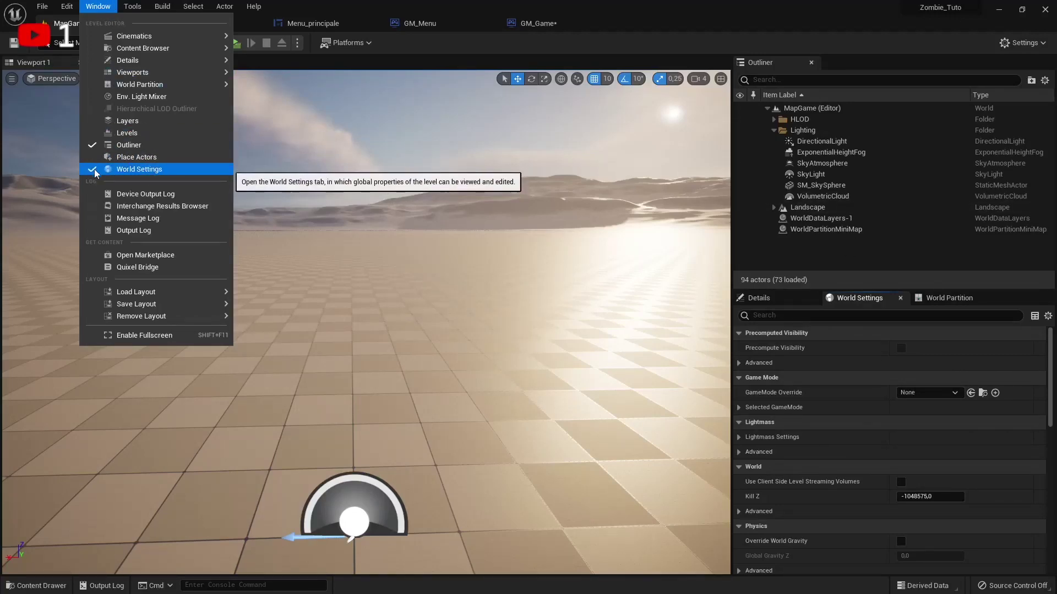
left_click(36, 586)
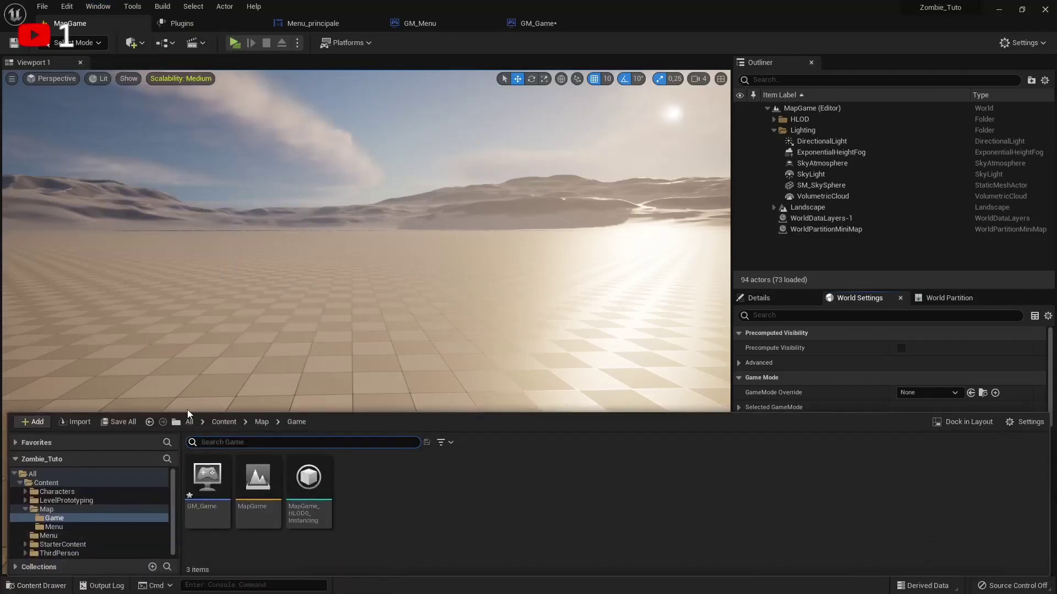
left_click(929, 393)
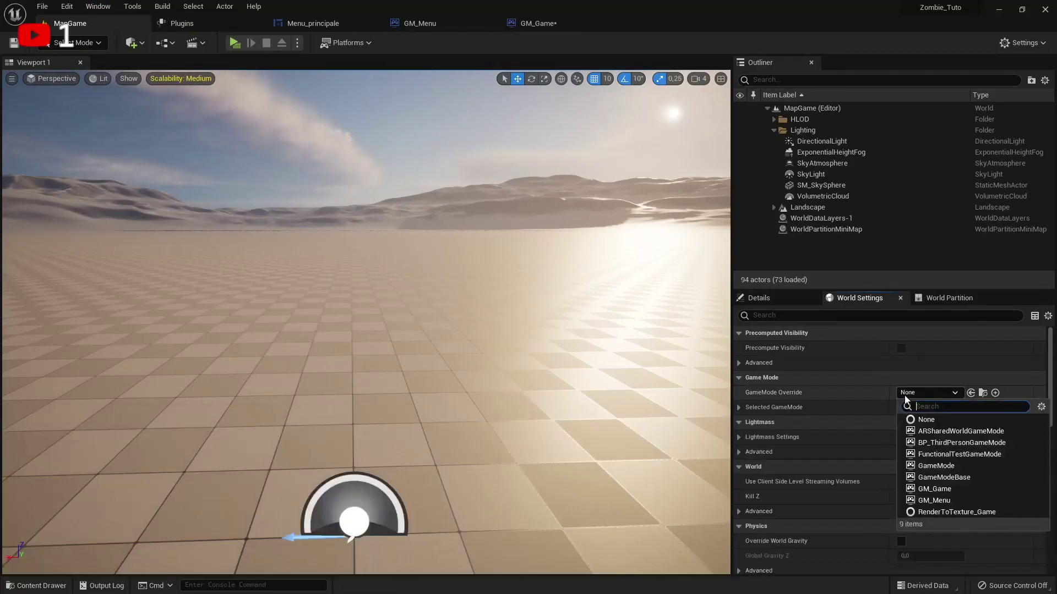
left_click(934, 489)
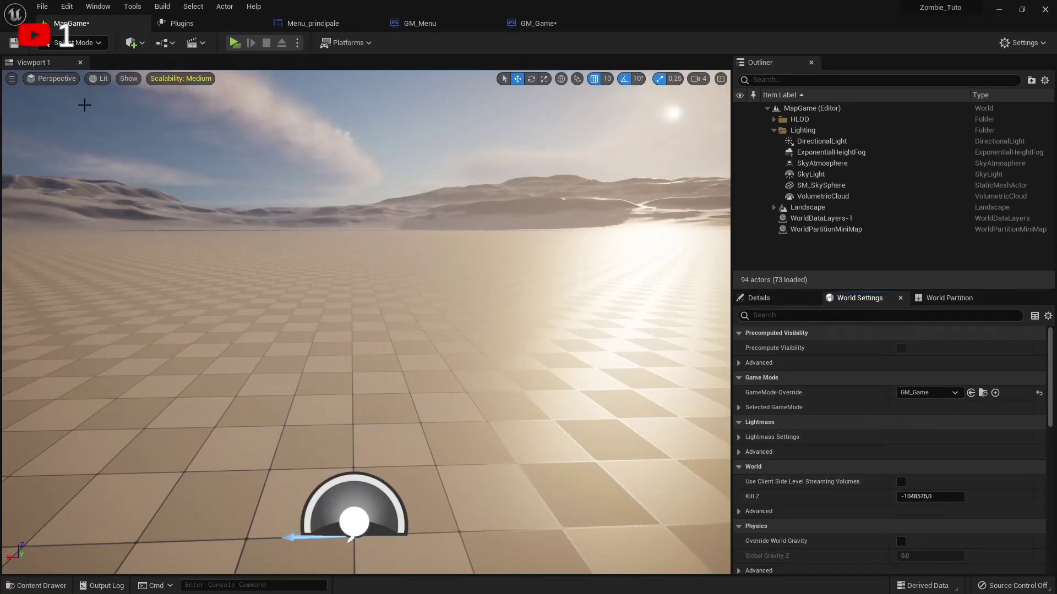
left_click(17, 47)
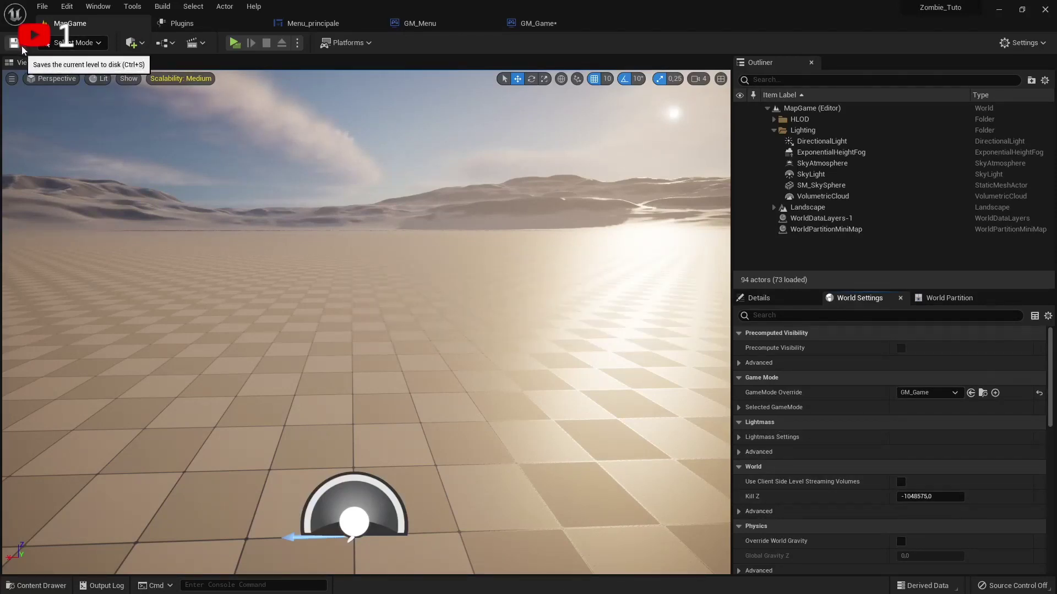
Save the modified GM_Game asset with Save All in the Content Drawer.
left_click(36, 587)
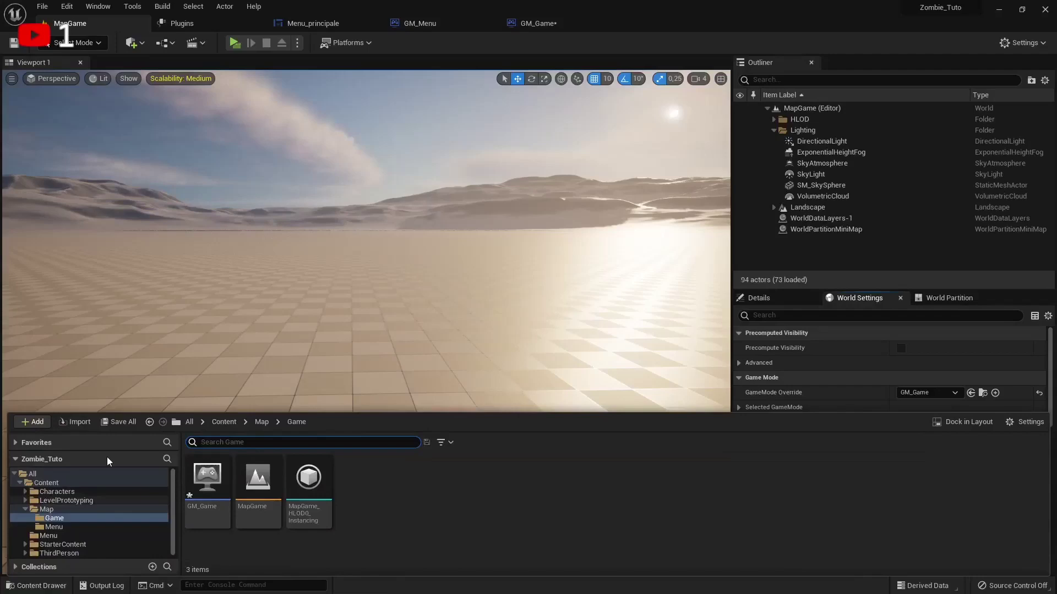
left_click(131, 421)
left_click(597, 434)
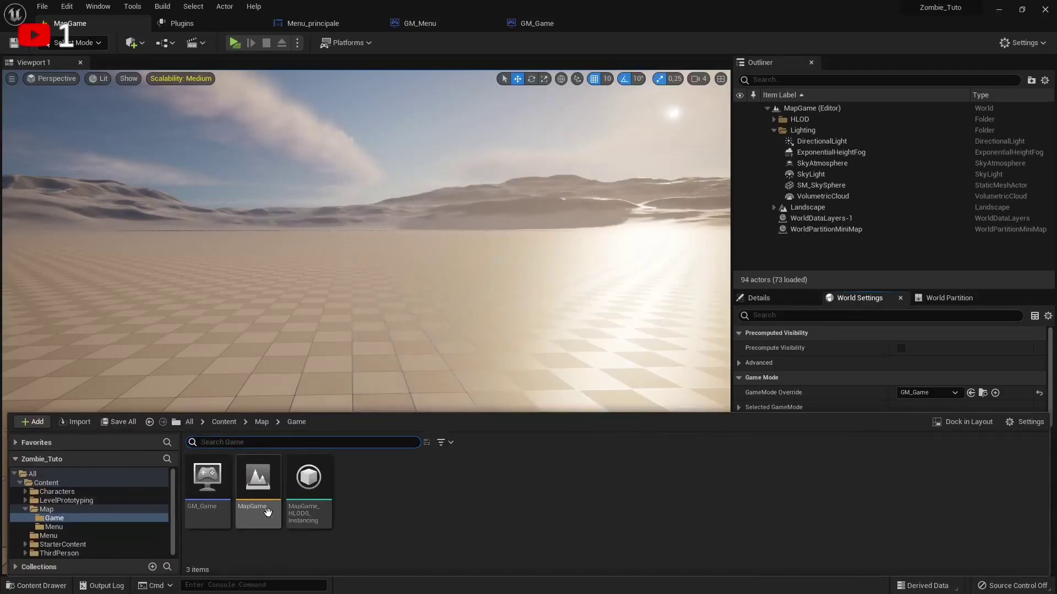
Open GM_Game's Event Graph and delete the Event Tick node.
double_click(199, 503)
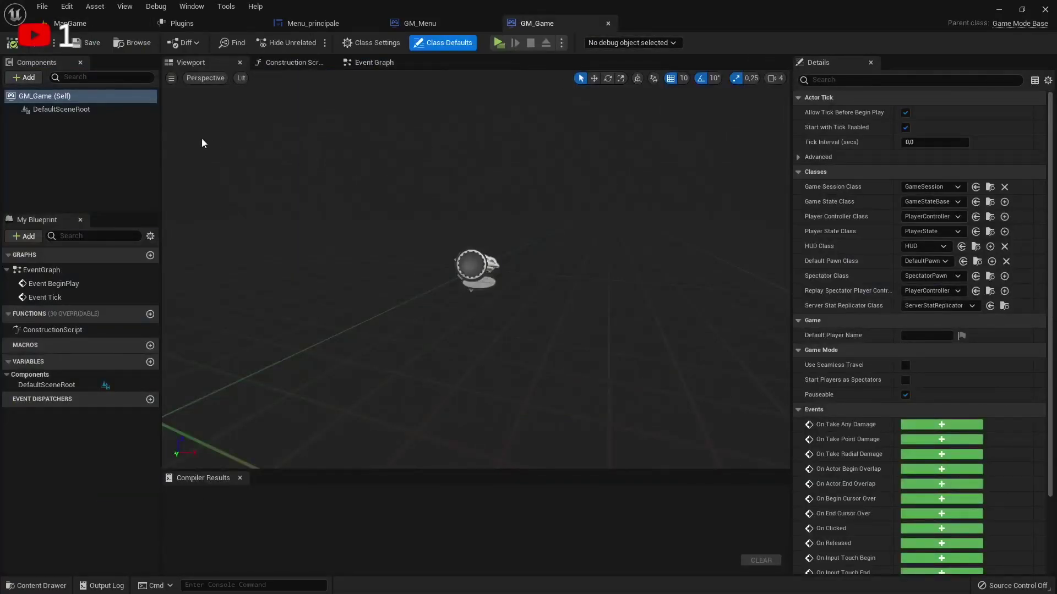
left_click(388, 64)
left_click_drag(445, 319, 588, 405)
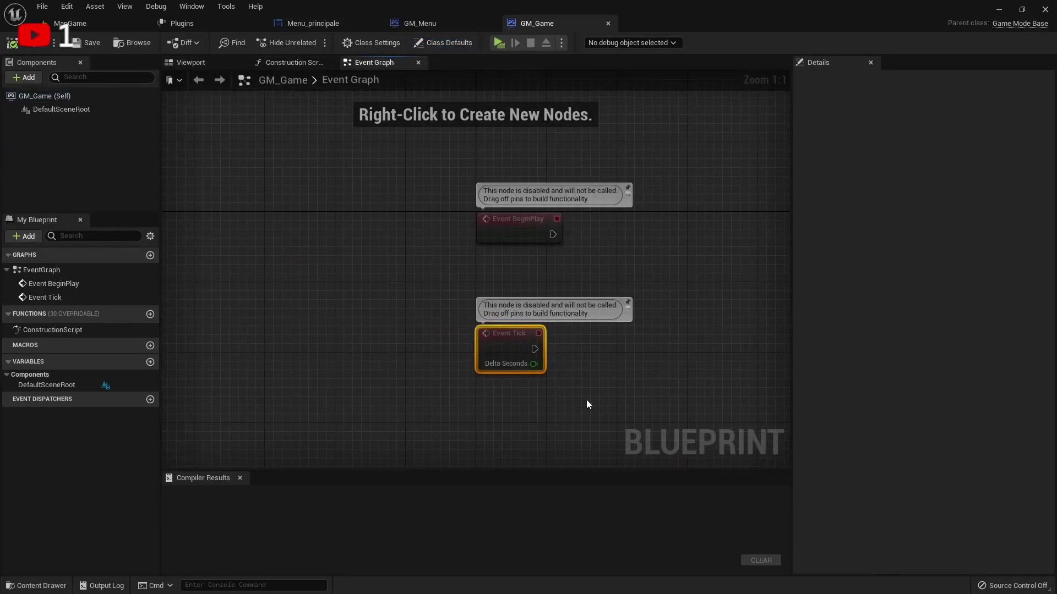
key("Delete")
right_click_drag(540, 273, 389, 327)
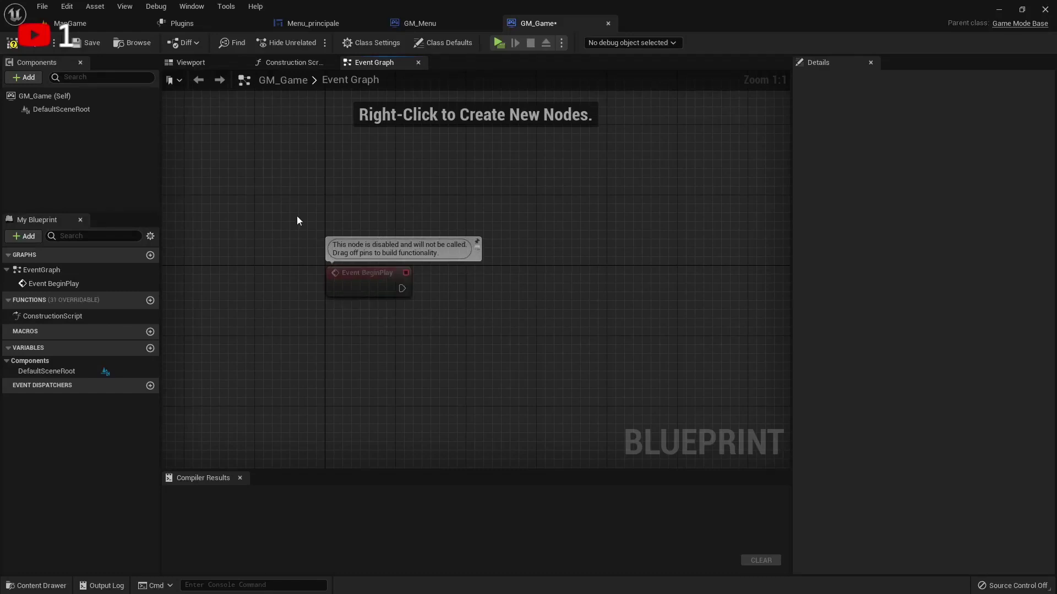
Add a Set Show Mouse Cursor node driven by Event BeginPlay.
left_click_drag(296, 215, 431, 292)
type("set sho")
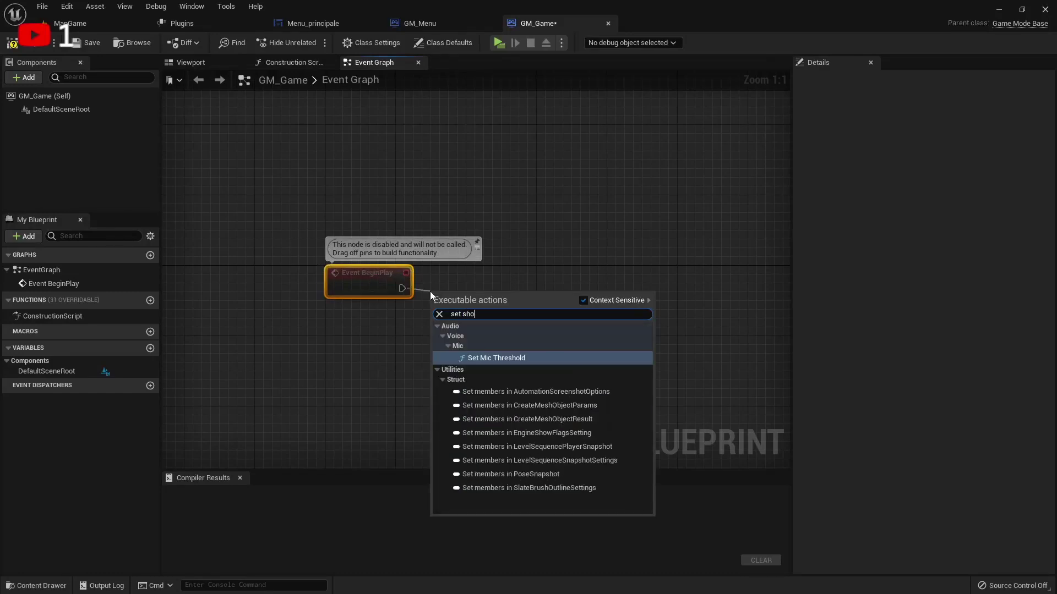
type("w")
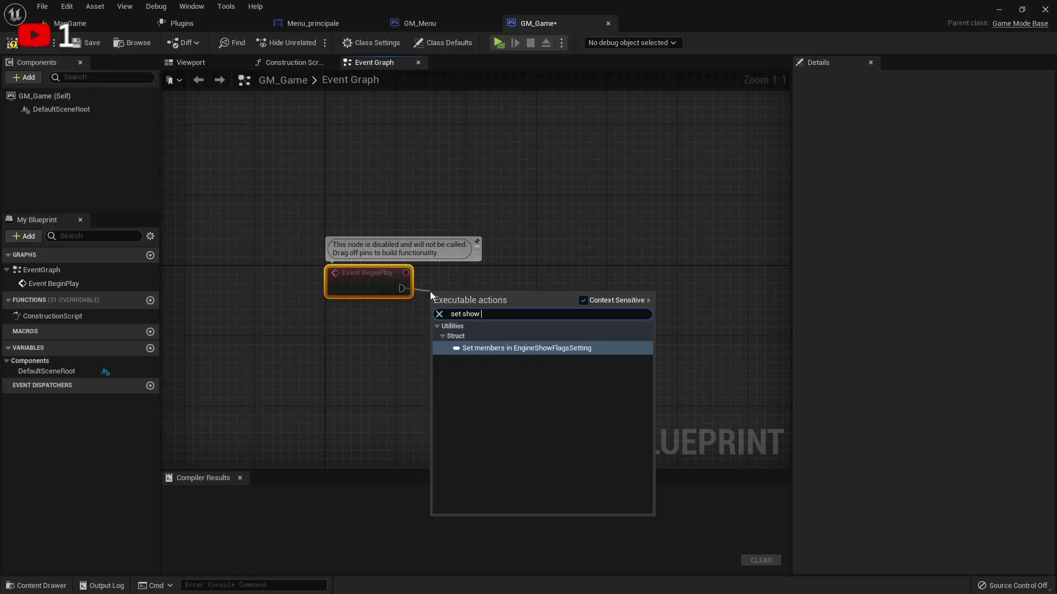
left_click(584, 302)
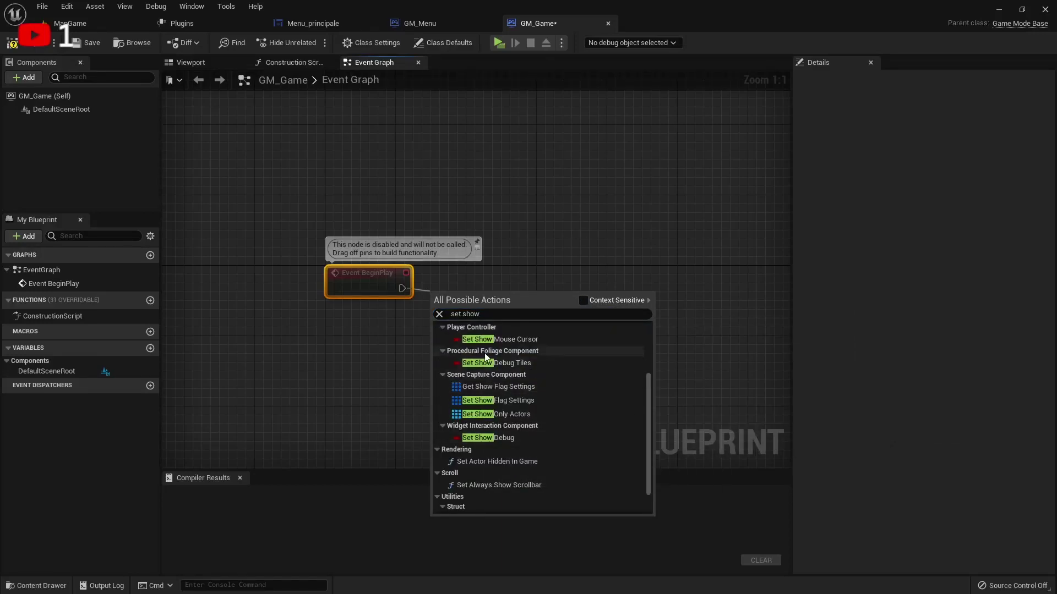
left_click(469, 338)
left_click_drag(465, 306, 466, 289)
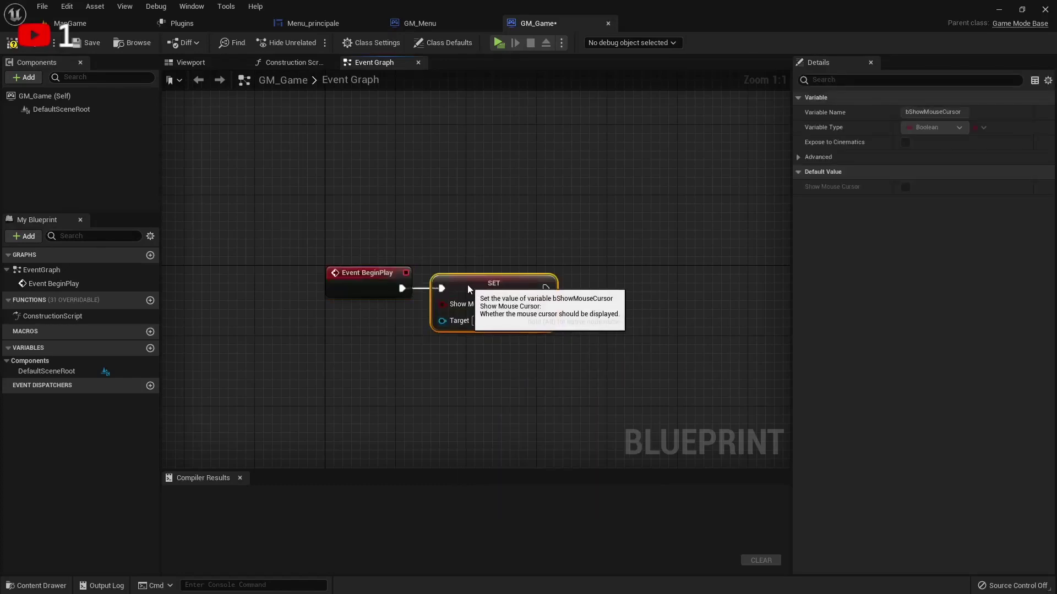
right_click(623, 298)
left_click(772, 297)
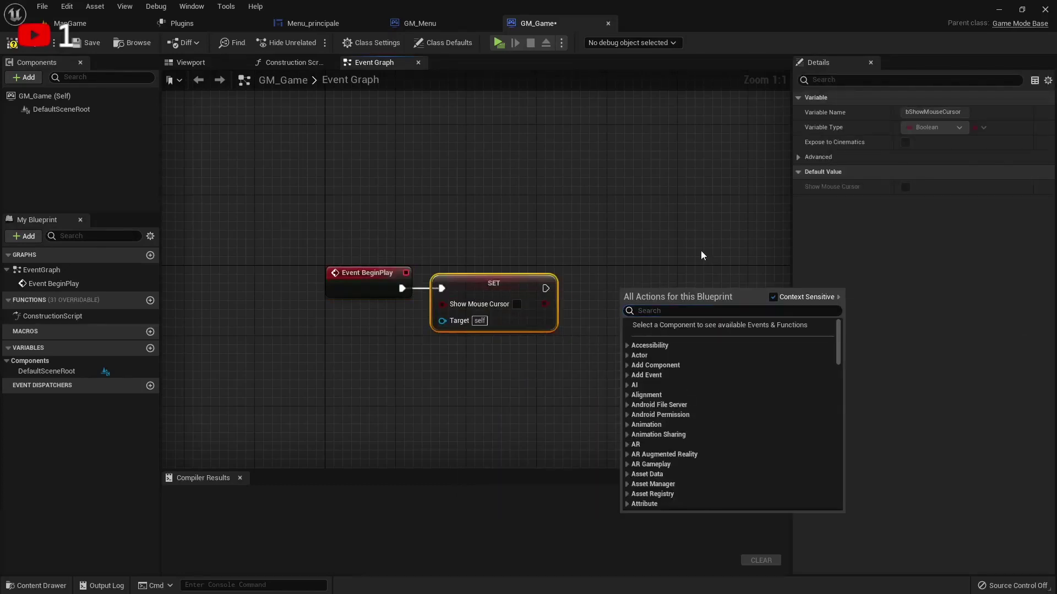
left_click(655, 281)
Feed a Get Player Controller node into the SET node's Target.
left_click_drag(450, 329, 376, 342)
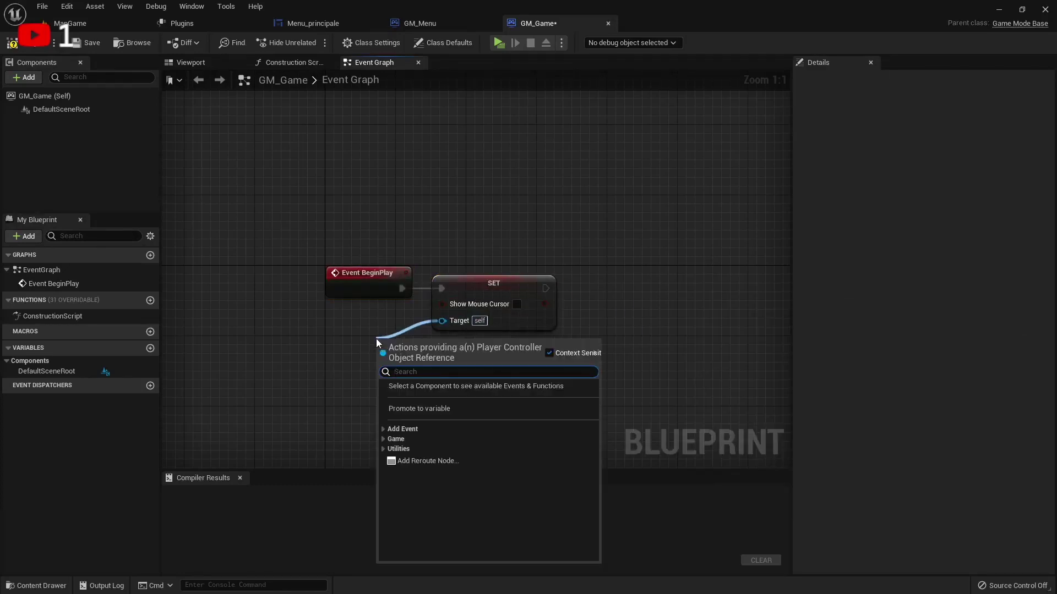
type("get")
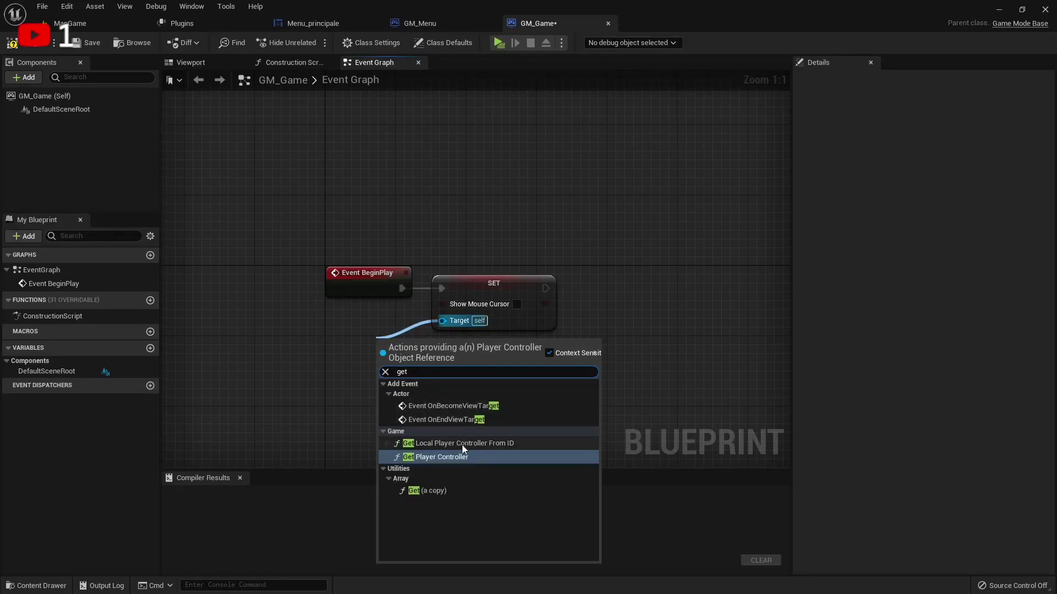
left_click(459, 456)
left_click_drag(438, 363, 330, 332)
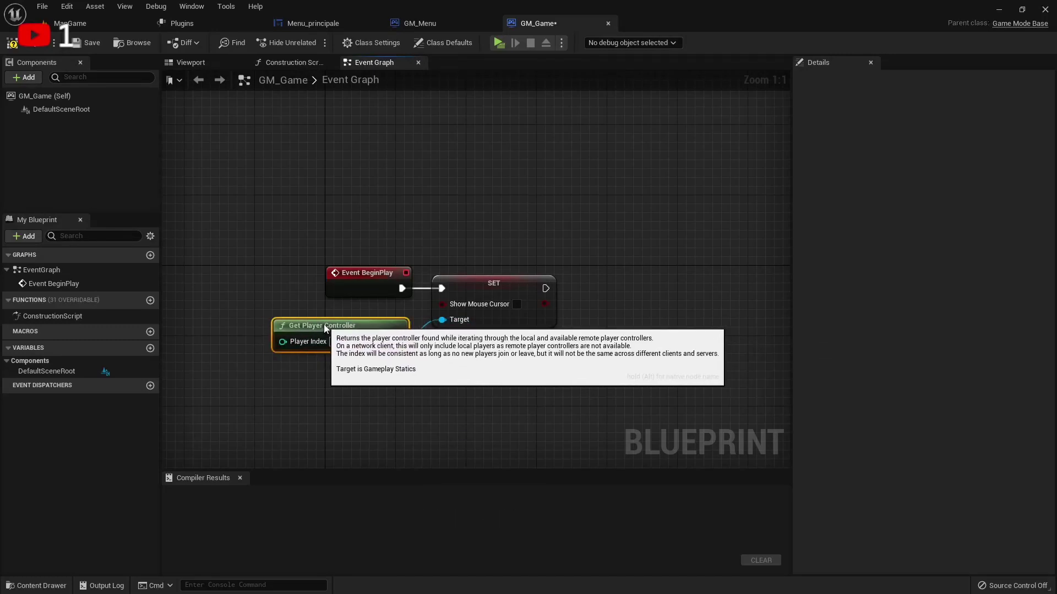
right_click_drag(439, 371, 271, 371)
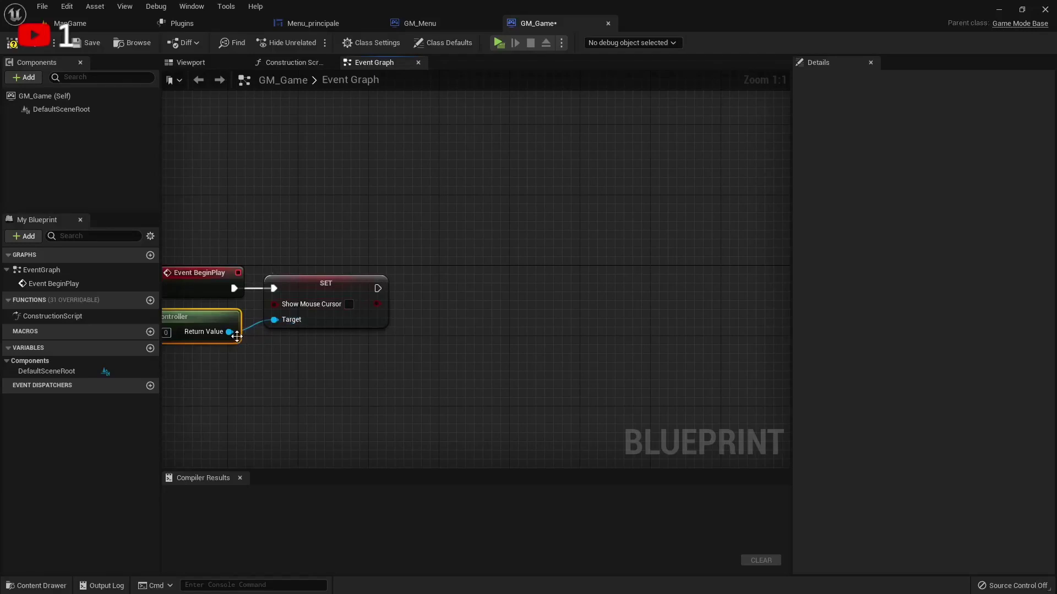
left_click_drag(230, 332, 359, 341)
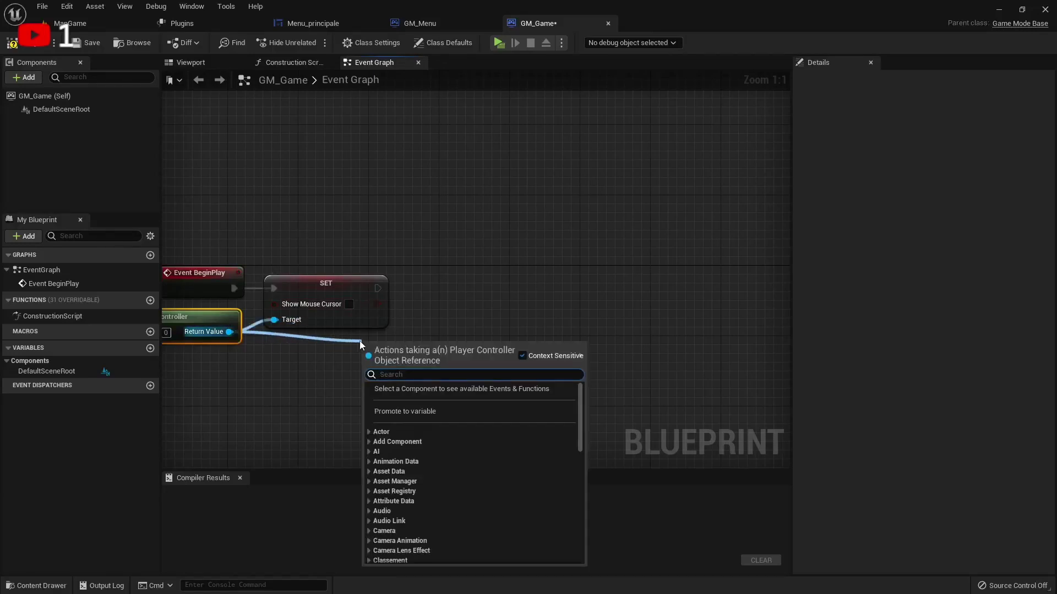
Add a Disable Input node after SET, wired to the player controller.
type("set e")
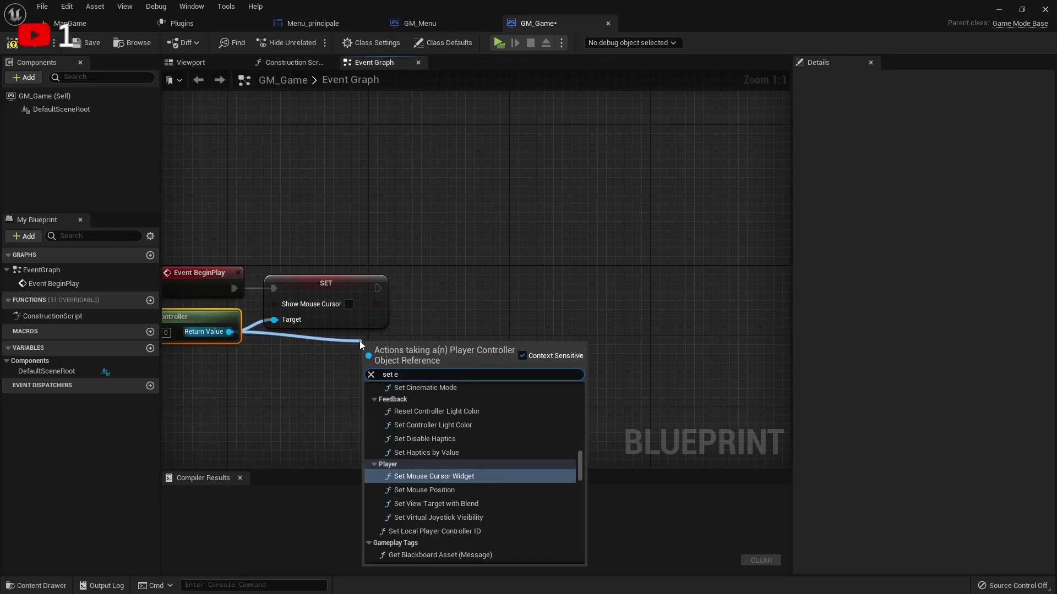
key("BackSpace")
type("d")
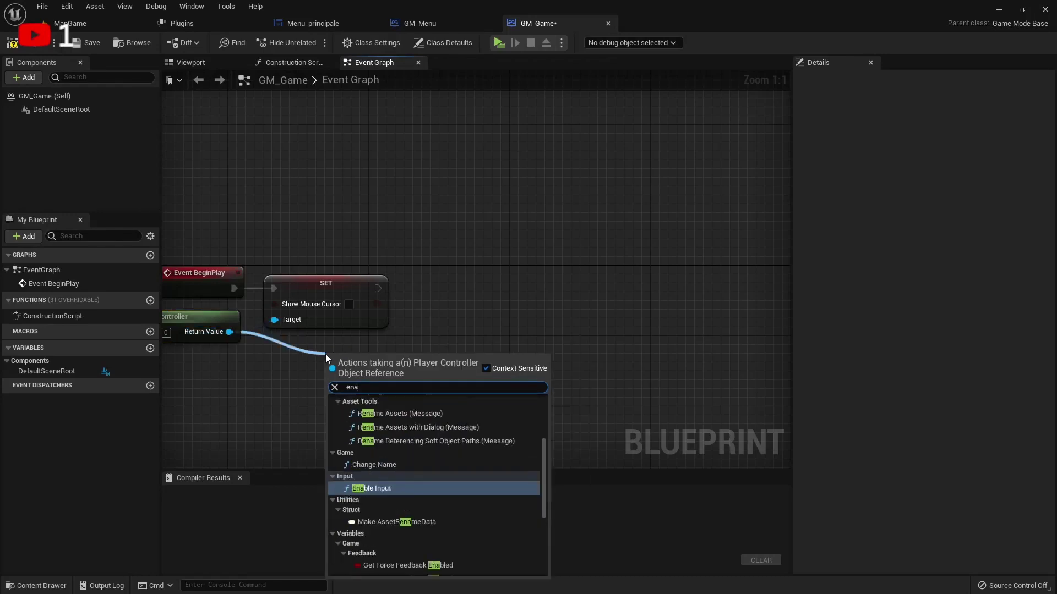
key("BackSpace")
key("BackSpace")
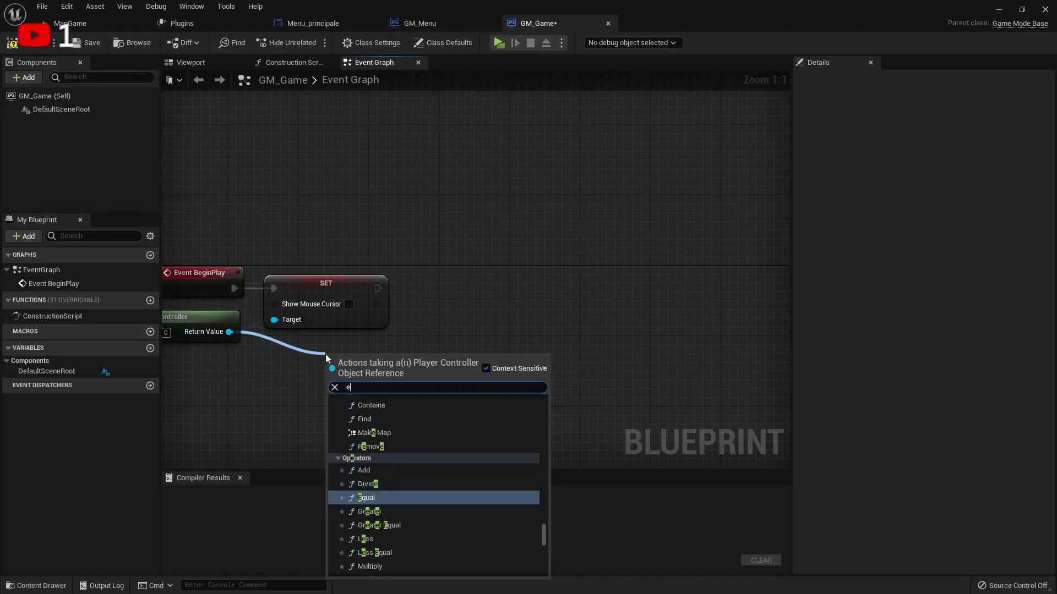
key("BackSpace")
type("di")
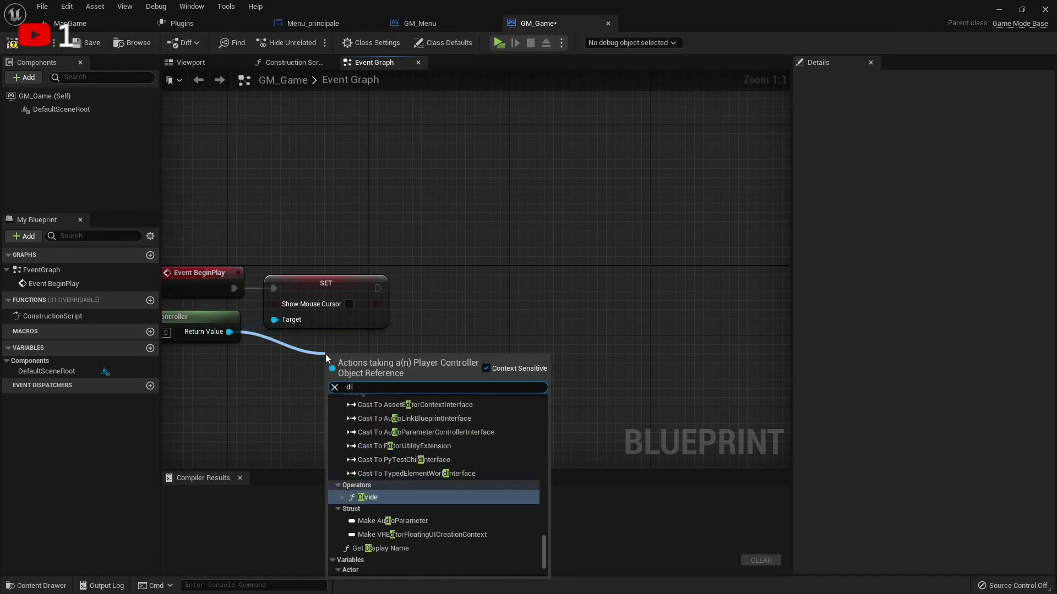
type("s")
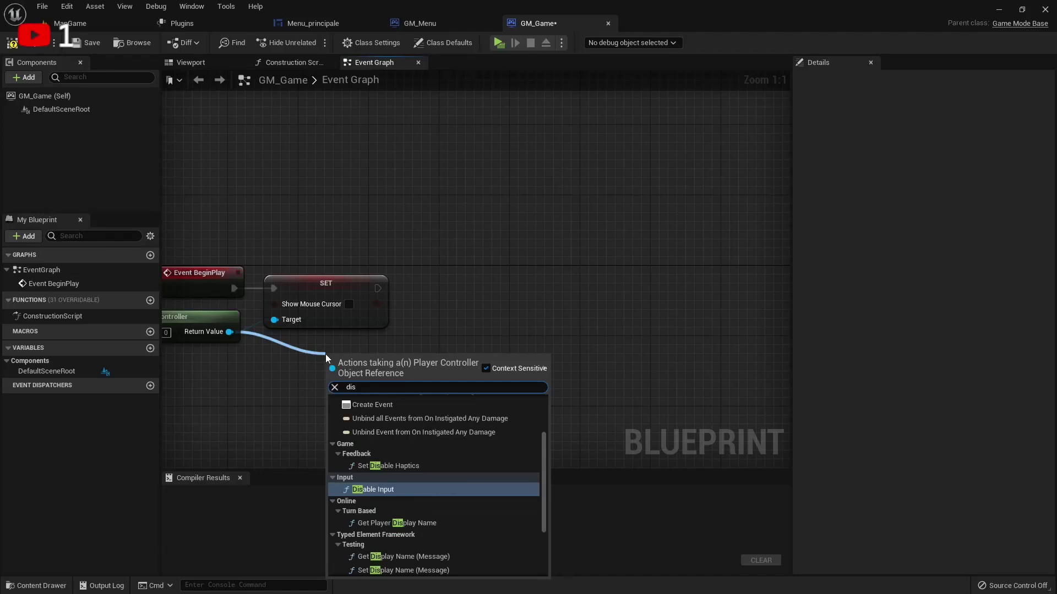
left_click(381, 489)
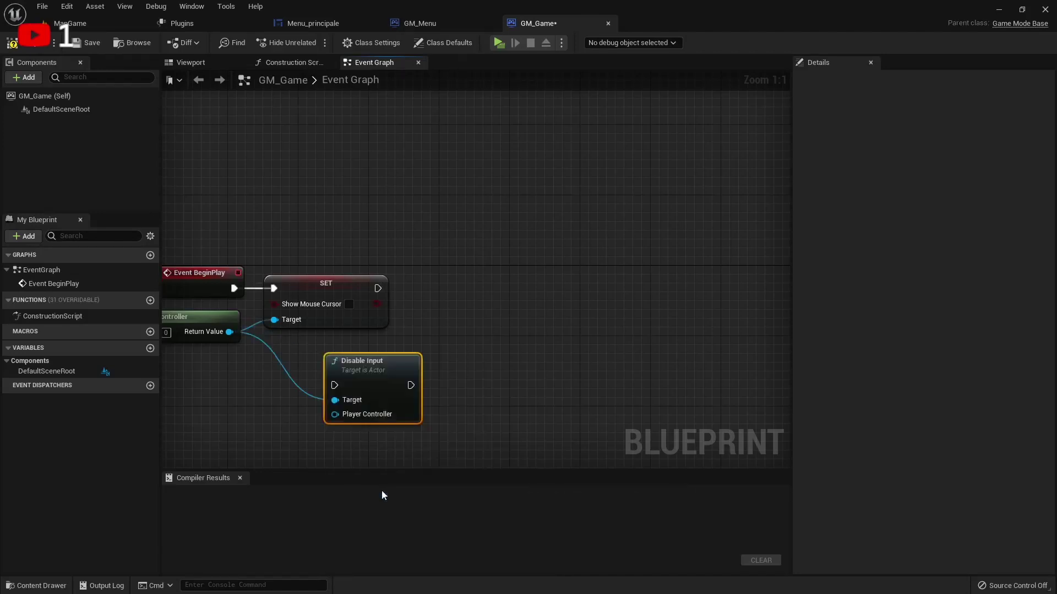
left_click_drag(367, 361, 473, 317)
left_click_drag(378, 288, 441, 342)
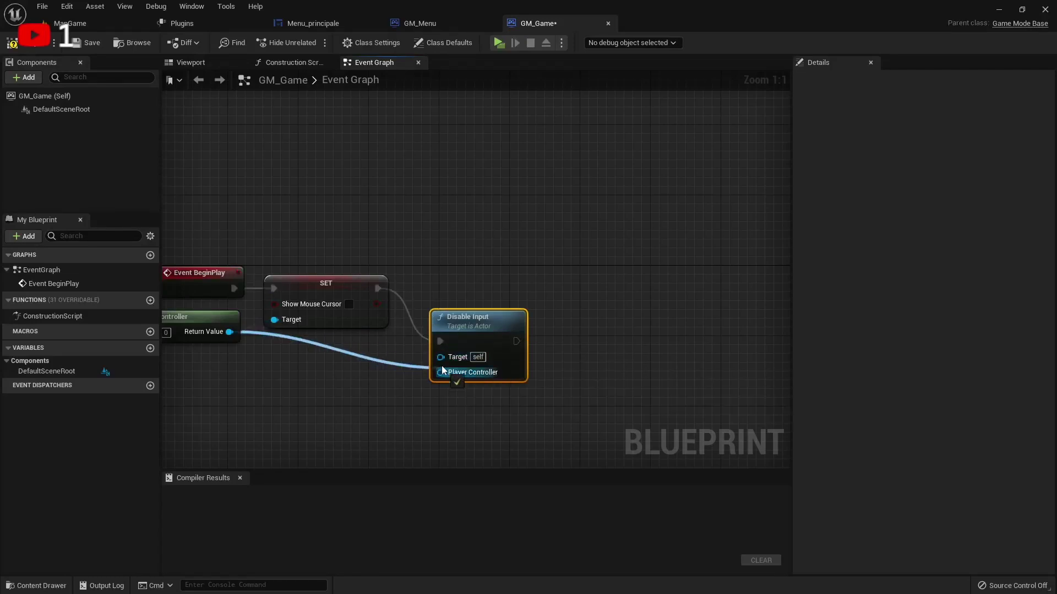
left_click_drag(441, 372, 442, 370)
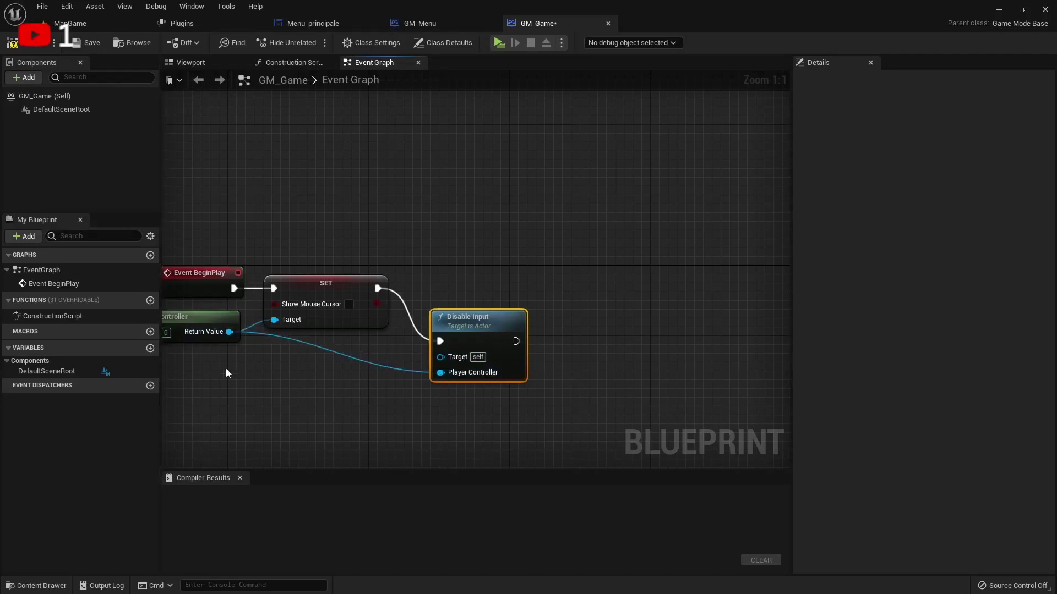
Feed Get Player Character into Disable Input's Target and compile GM_Game.
right_click_drag(226, 368, 378, 399)
left_click_drag(337, 344, 329, 388)
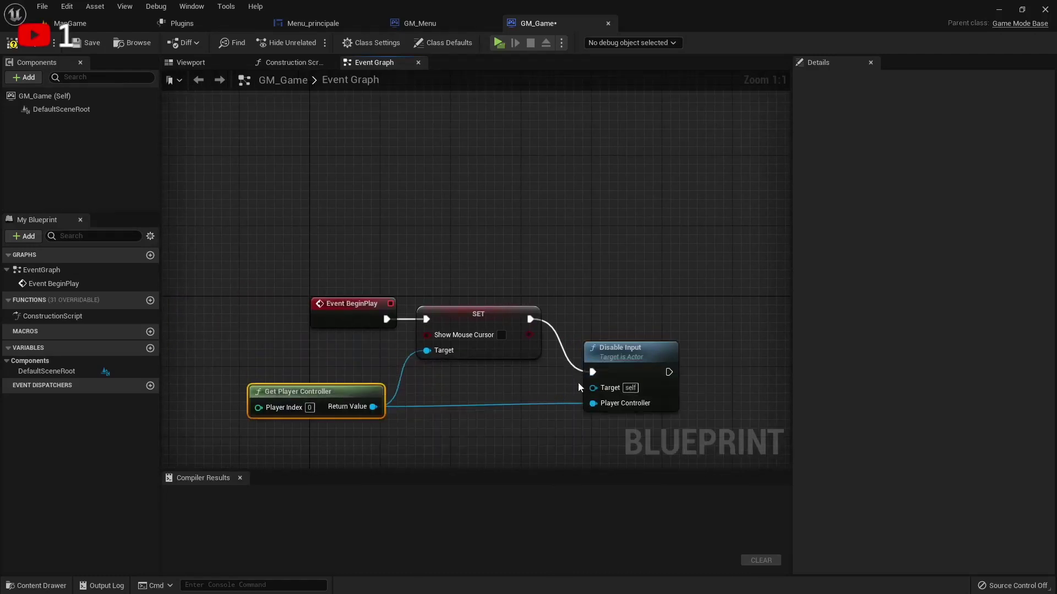
left_click_drag(590, 392, 570, 389)
type("get")
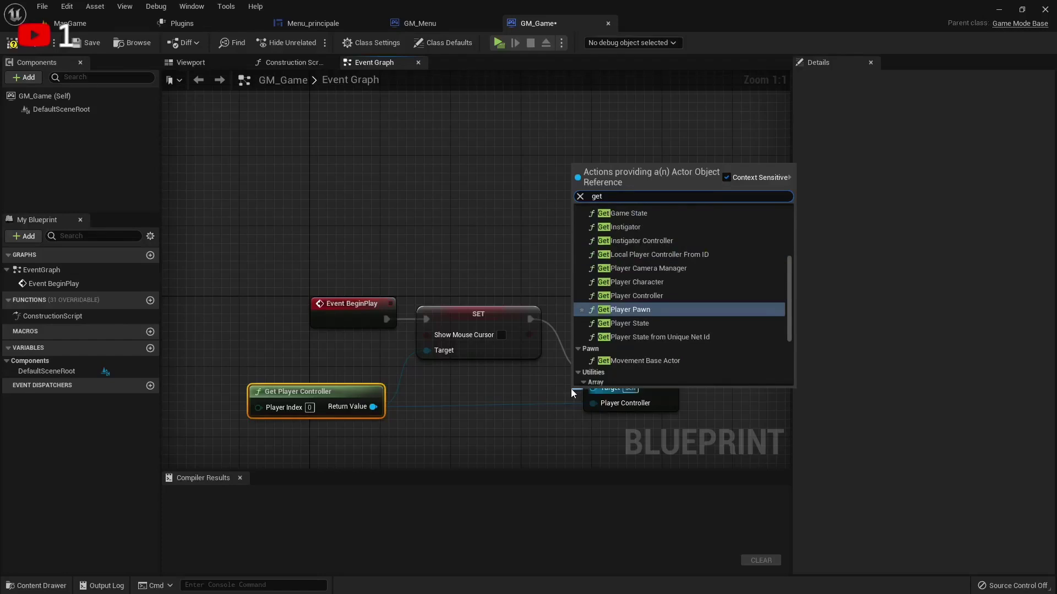
left_click(672, 283)
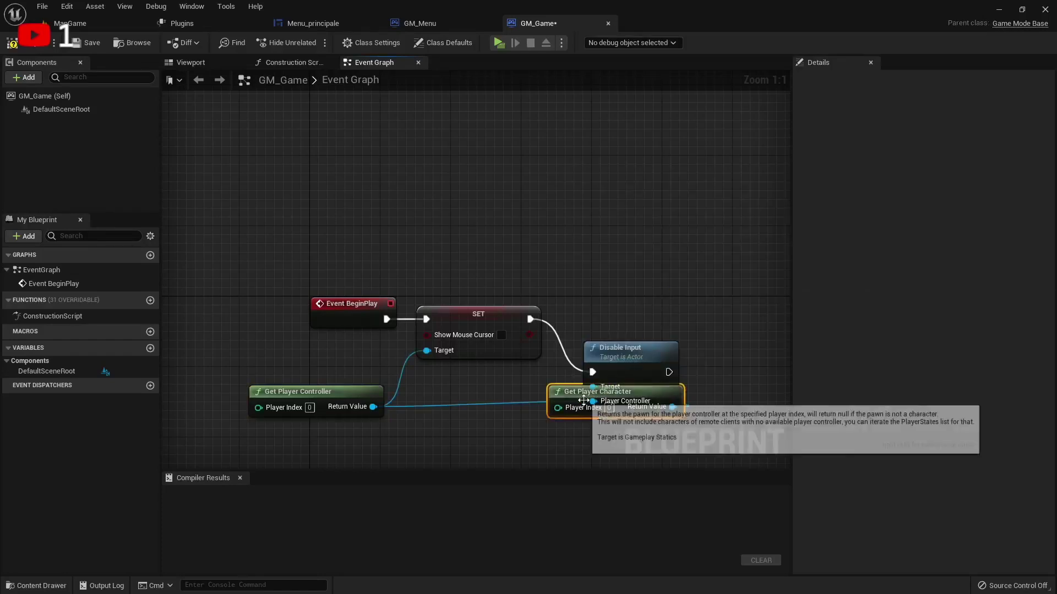
left_click_drag(580, 398, 456, 387)
key("F7")
left_click(39, 585)
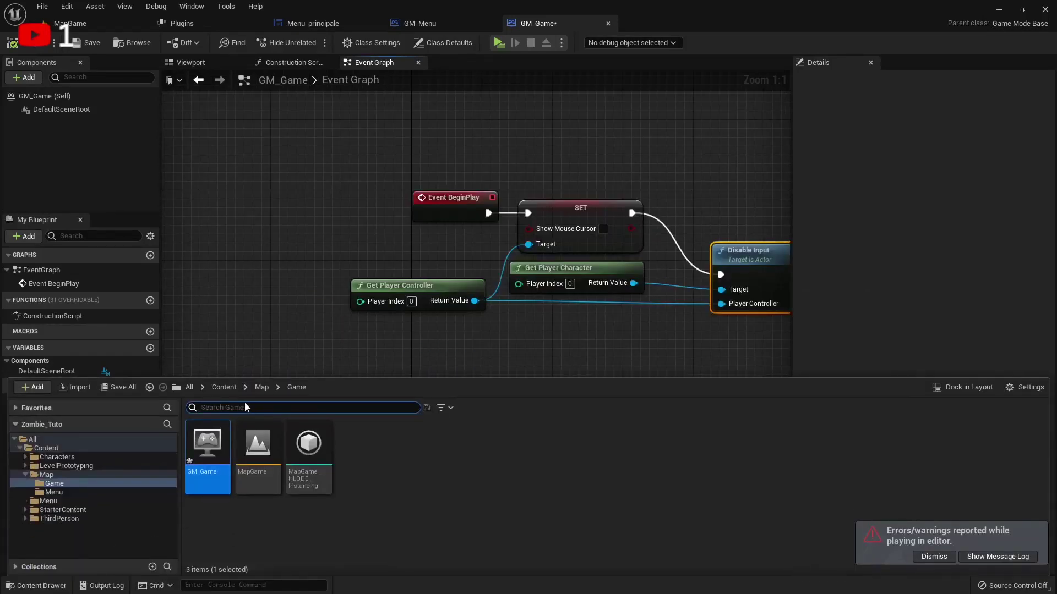
Open the Menu level from Map/Menu, saving GM_Game when prompted.
left_click(262, 388)
double_click(258, 448)
left_click(207, 449)
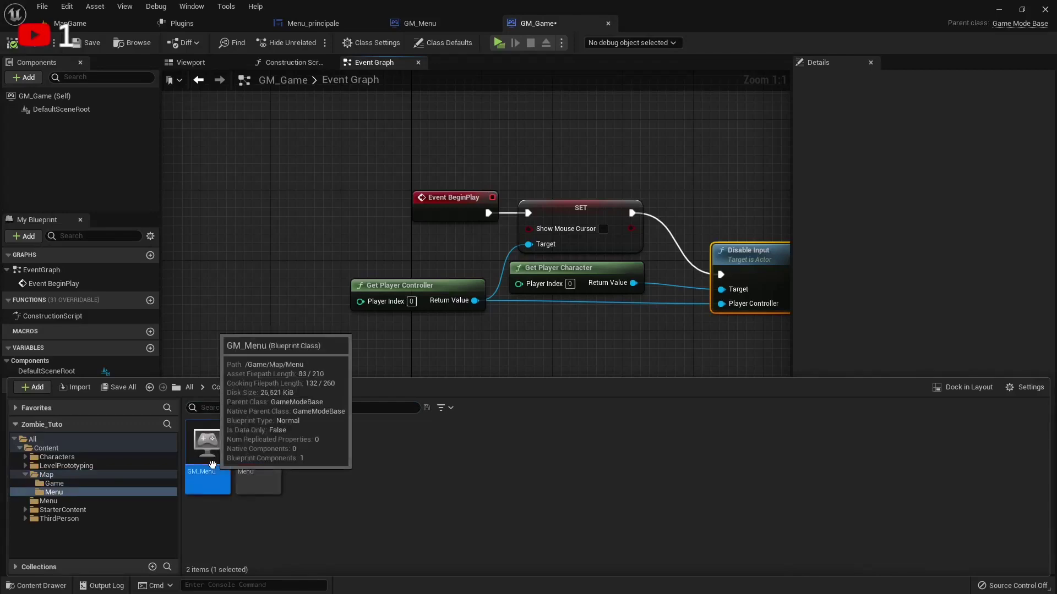
left_click(275, 463)
double_click(276, 463)
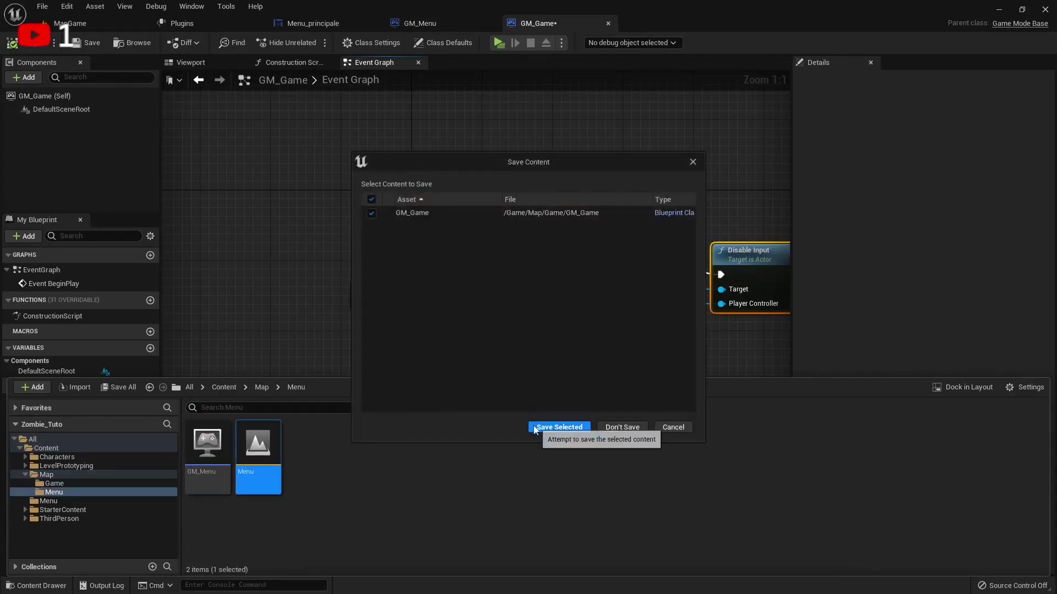
left_click(559, 427)
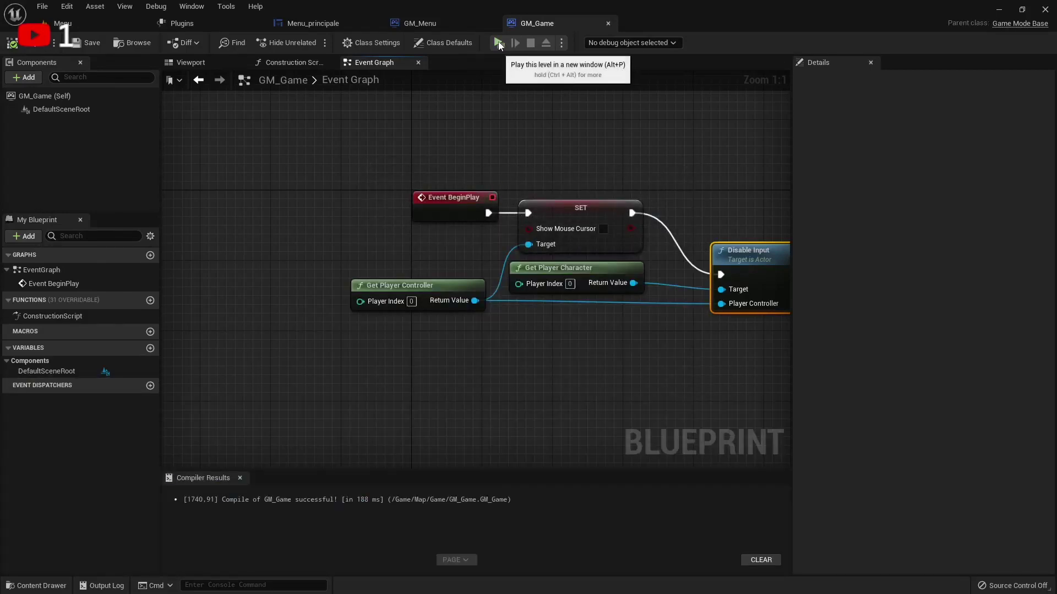
Test-play a new game, stop it, and show GM_Game's Class Defaults.
left_click(505, 45)
left_click(485, 257)
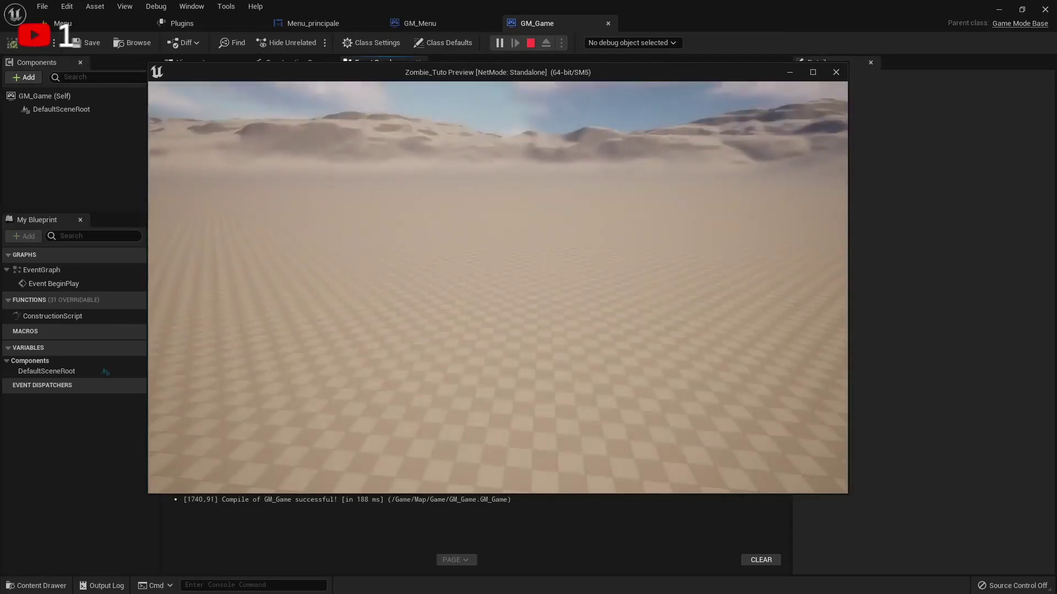
key("Escape")
left_click(623, 152)
left_click(44, 96)
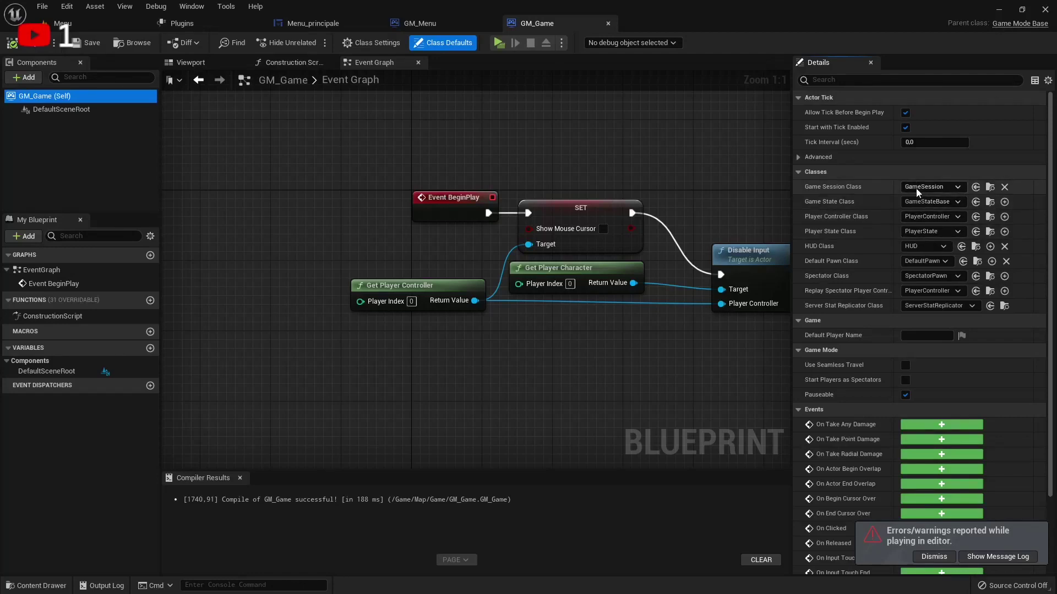
Set GM_Game's Default Pawn Class to BP_ThirdPersonCharacter and save.
left_click(920, 263)
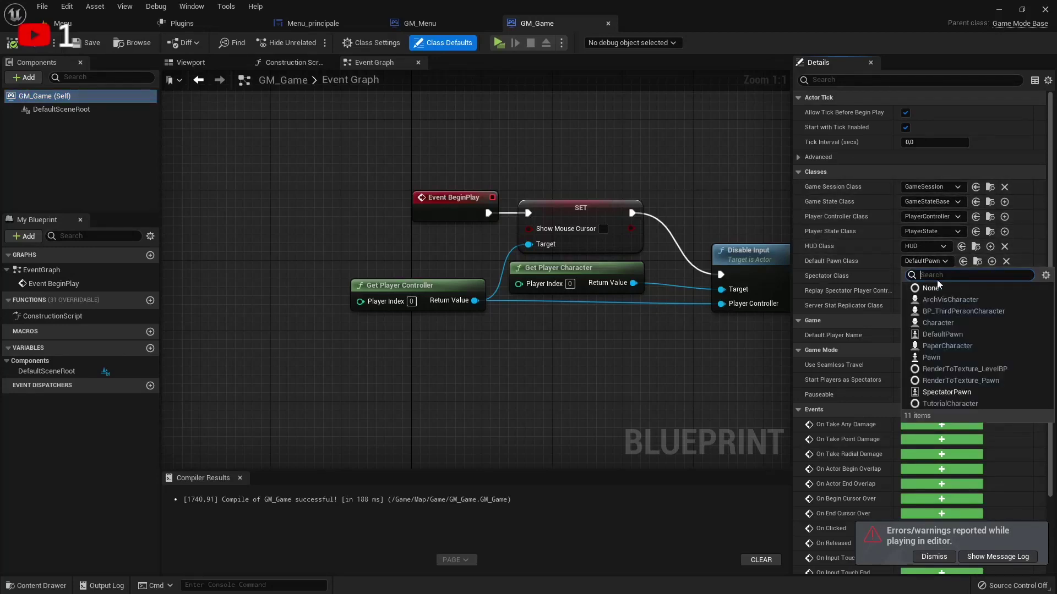
left_click(942, 312)
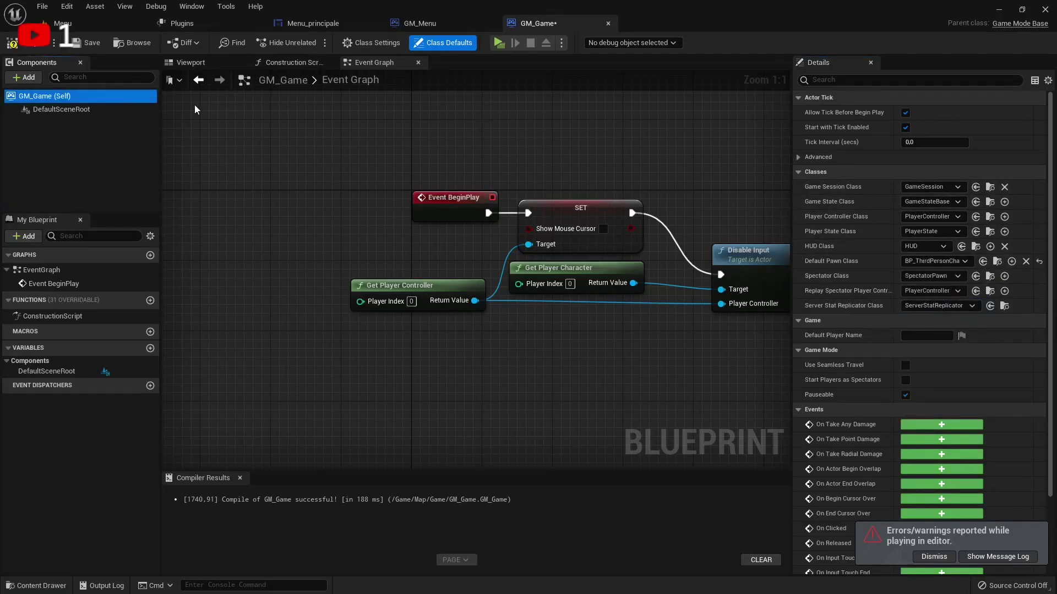
key("ctrl+s")
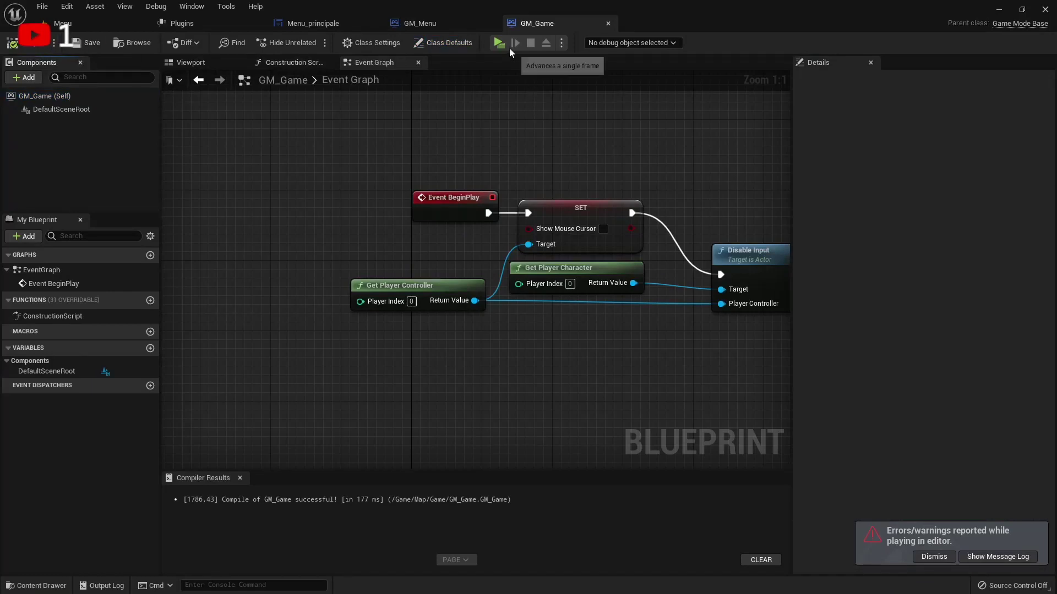
Test-play twice via Nouvelle Partie to check the character appears in the level.
left_click(502, 44)
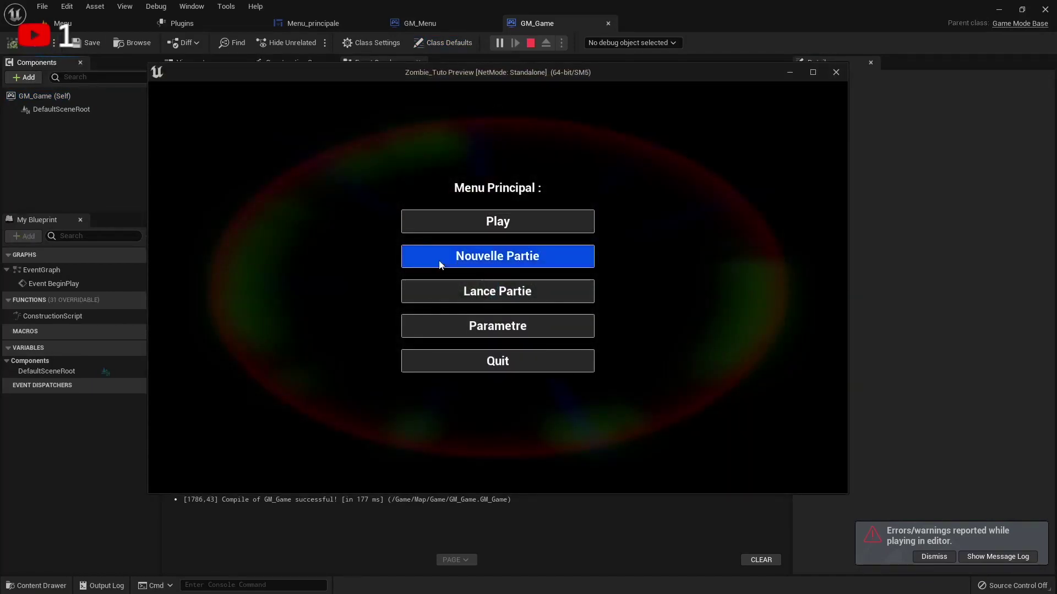
left_click(486, 264)
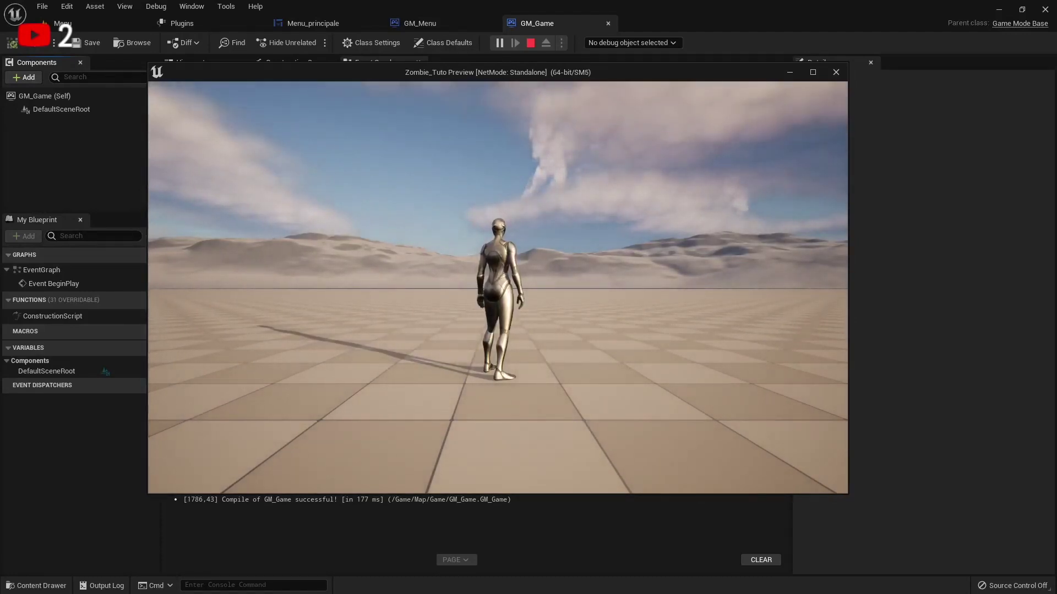
key("Escape")
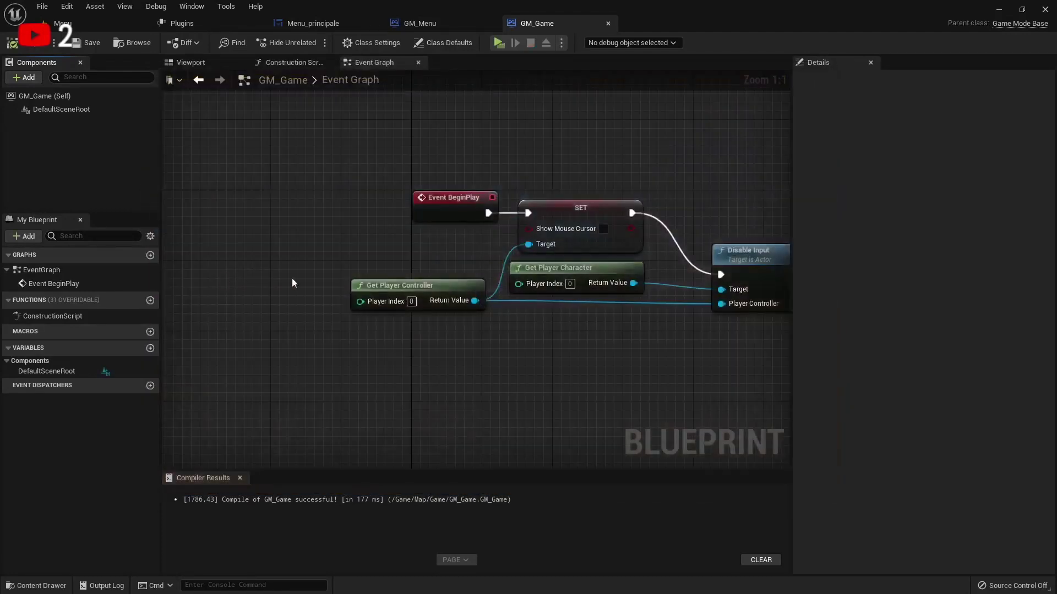
left_click(505, 44)
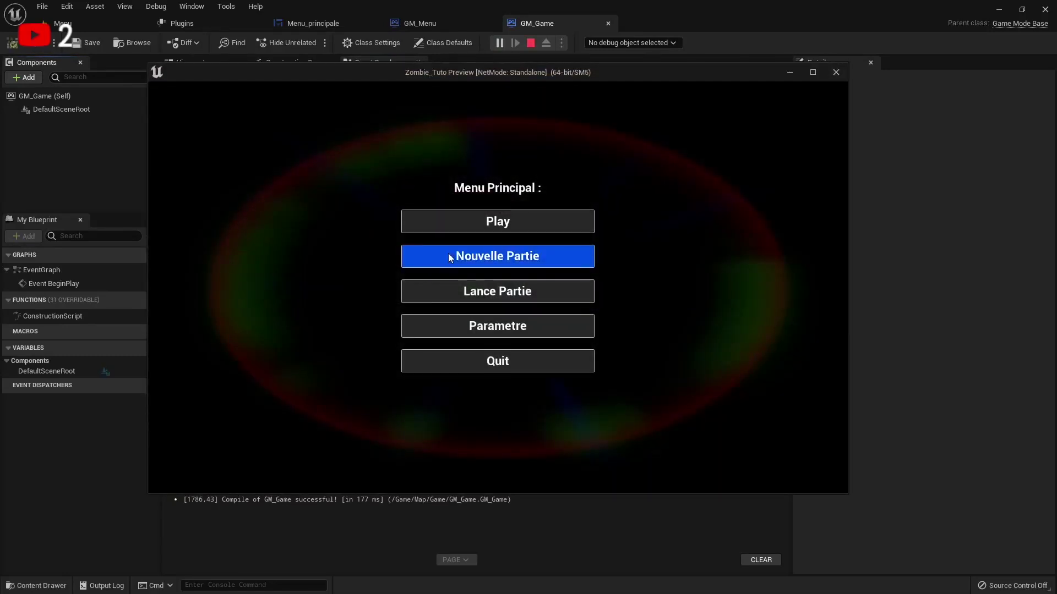
left_click(449, 257)
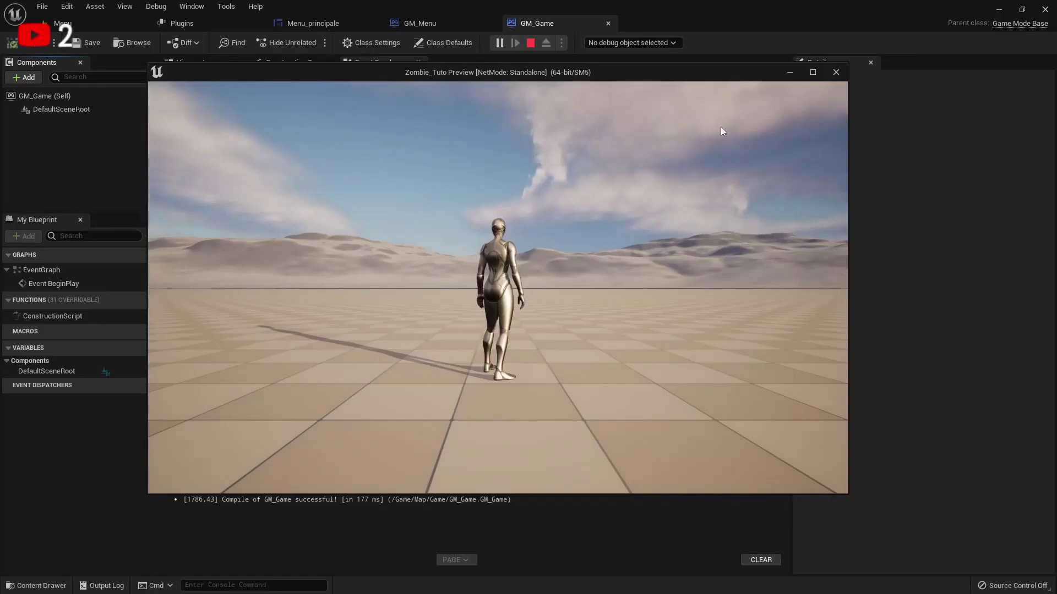
left_click(837, 72)
left_click(15, 591)
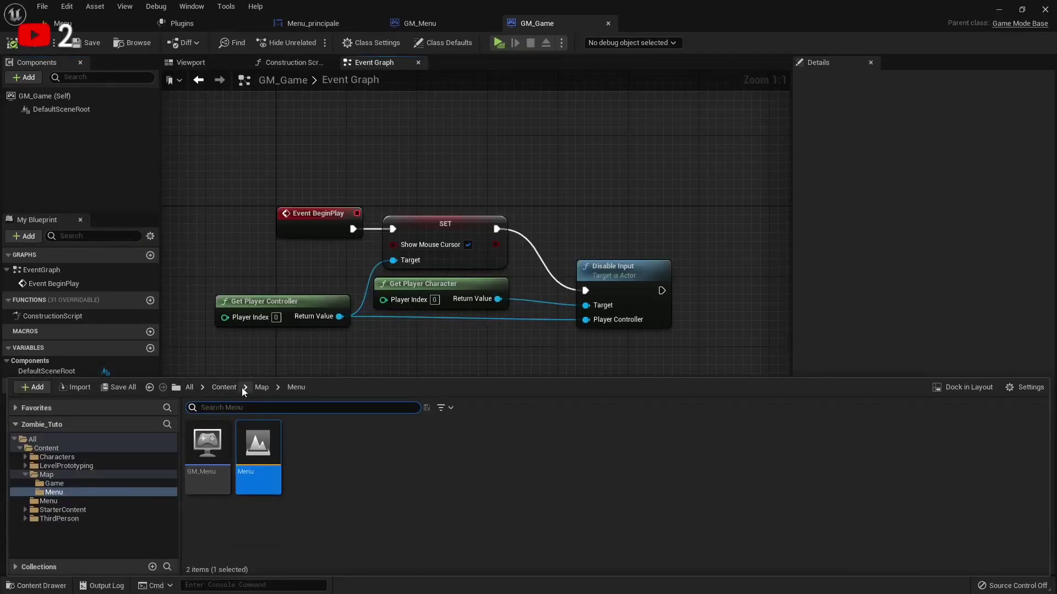
Open BP_ThirdPersonCharacter from Content/ThirdPerson/Blueprints.
left_click(219, 388)
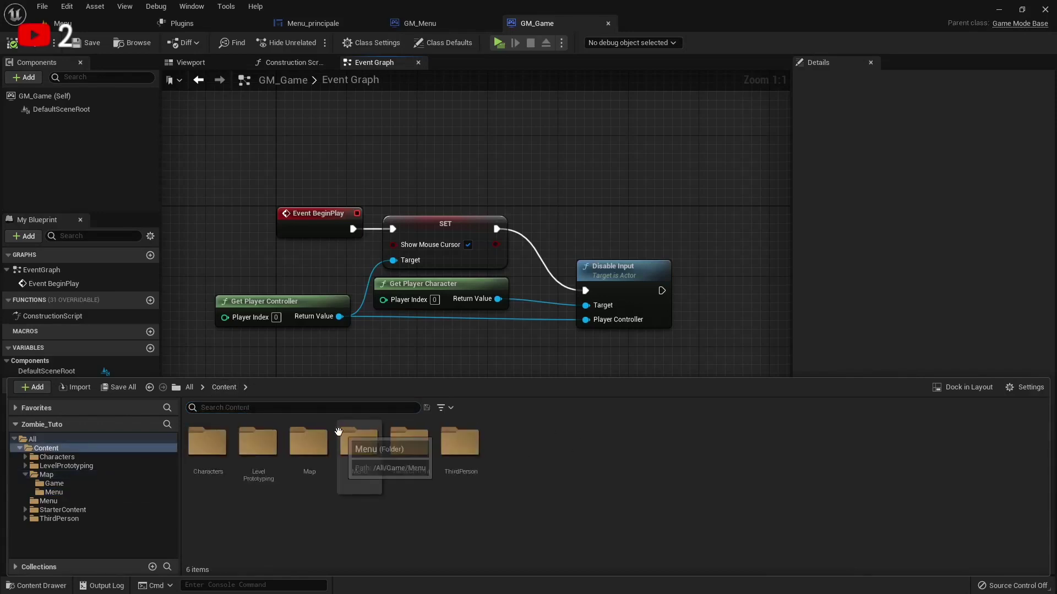
double_click(441, 449)
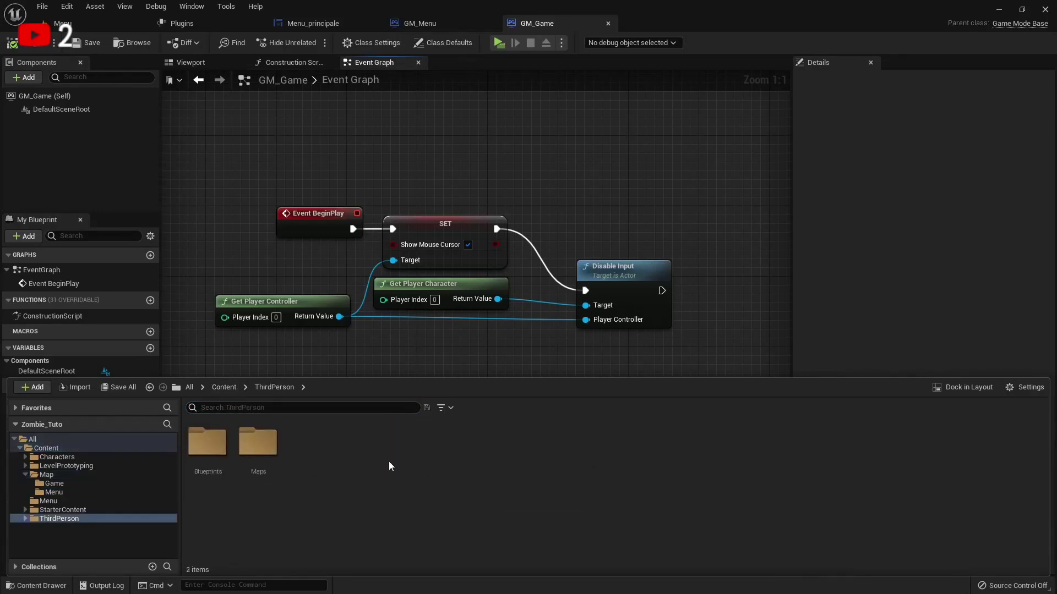
double_click(209, 445)
left_click(214, 462)
double_click(214, 462)
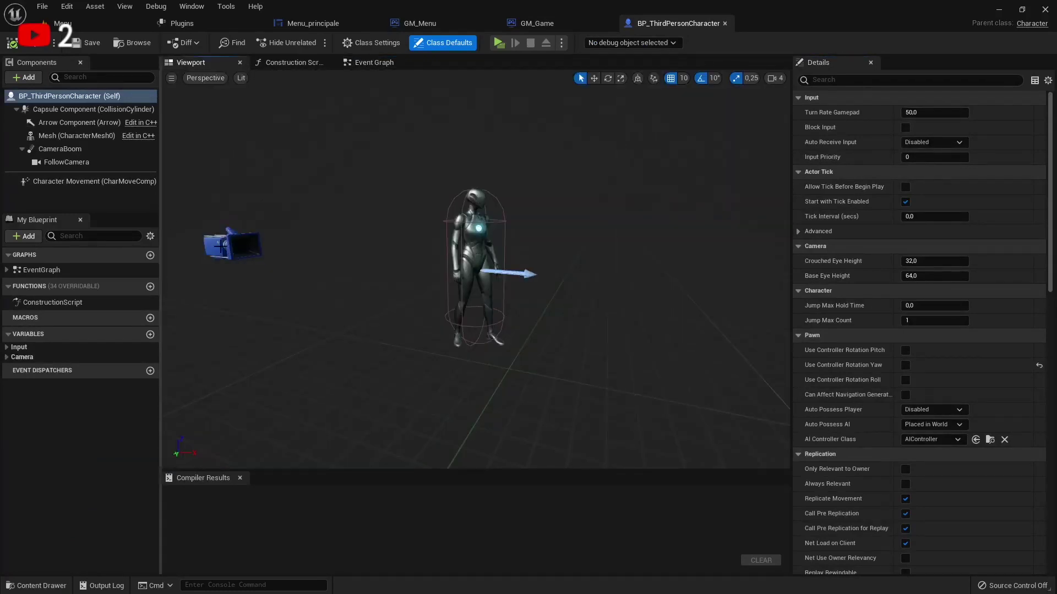
Inspect the CameraBoom component in the Viewport, then return to GM_Game's Event Graph.
left_click(66, 162)
left_click(47, 150)
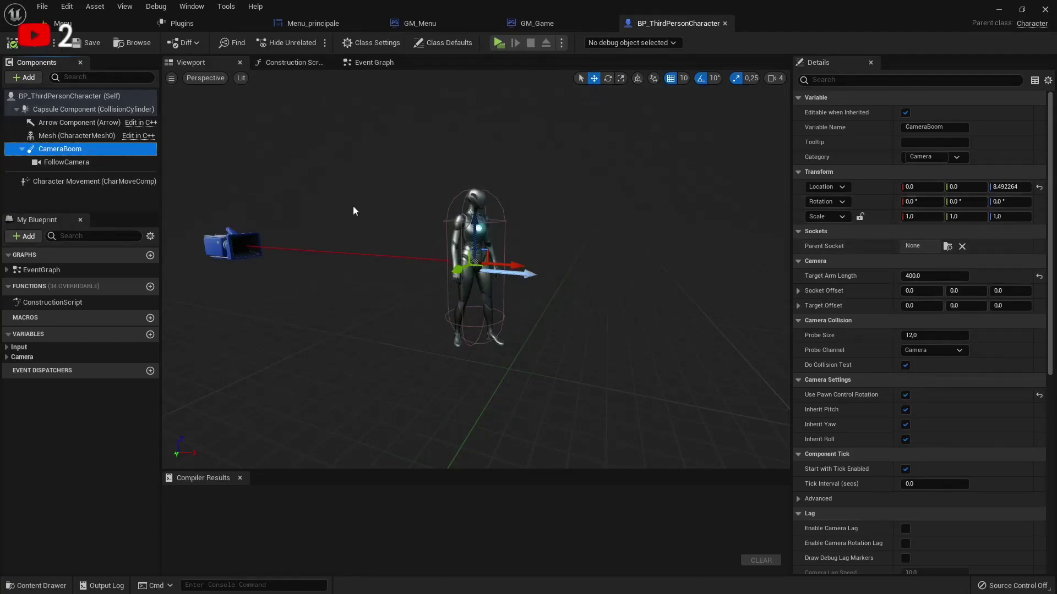
left_click(607, 78)
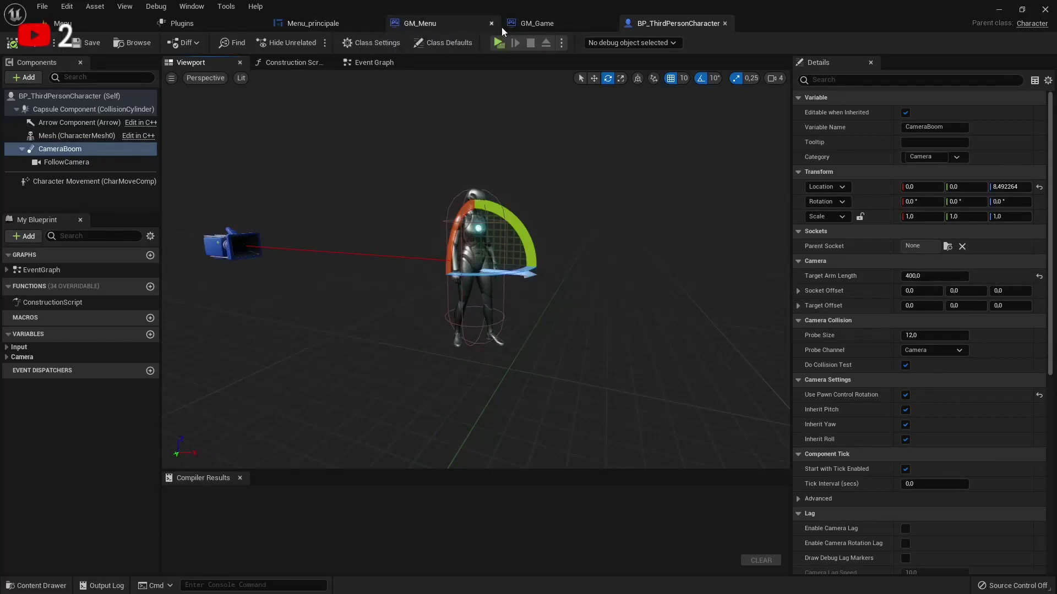
left_click(528, 25)
mouse_move(441, 196)
right_mouse_down()
mouse_move(412, 185)
mouse_move(352, 248)
right_mouse_up()
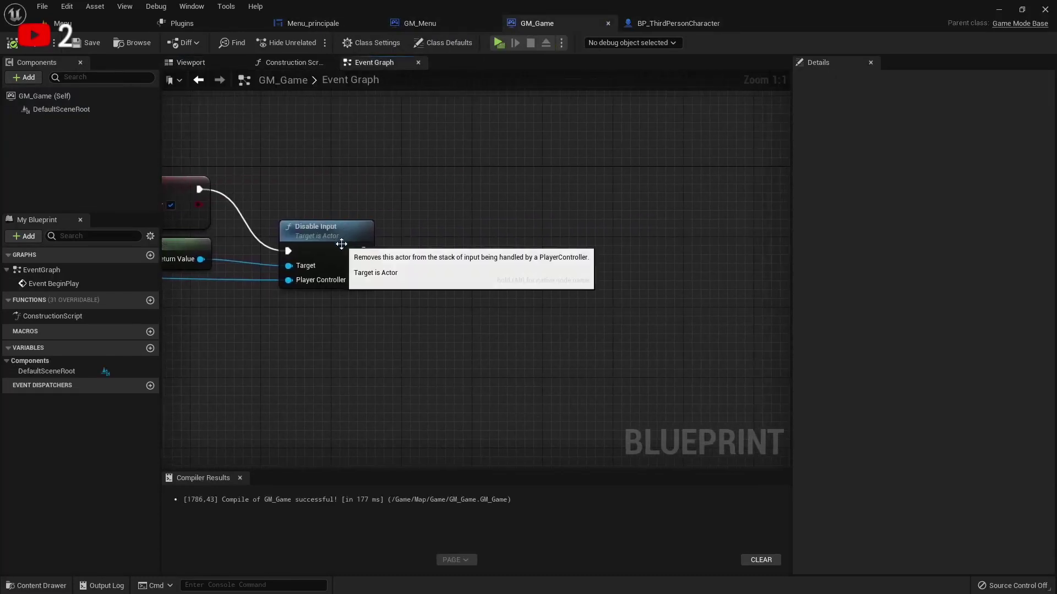
Add a Cast To BP_ThirdPersonCharacter node after Disable Input.
left_click_drag(364, 251, 407, 251)
type("c")
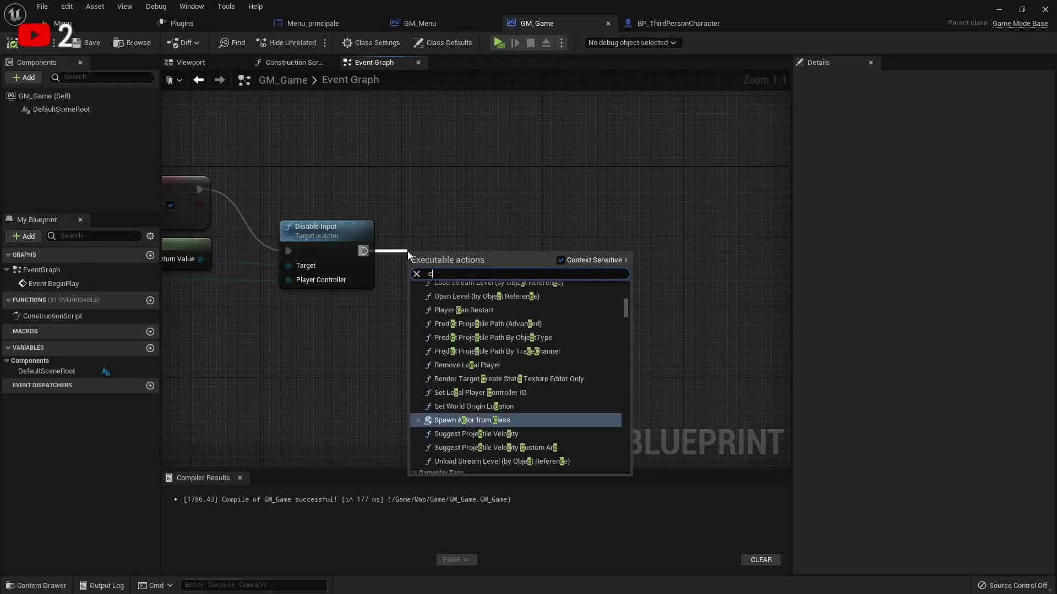
type("ast to bp")
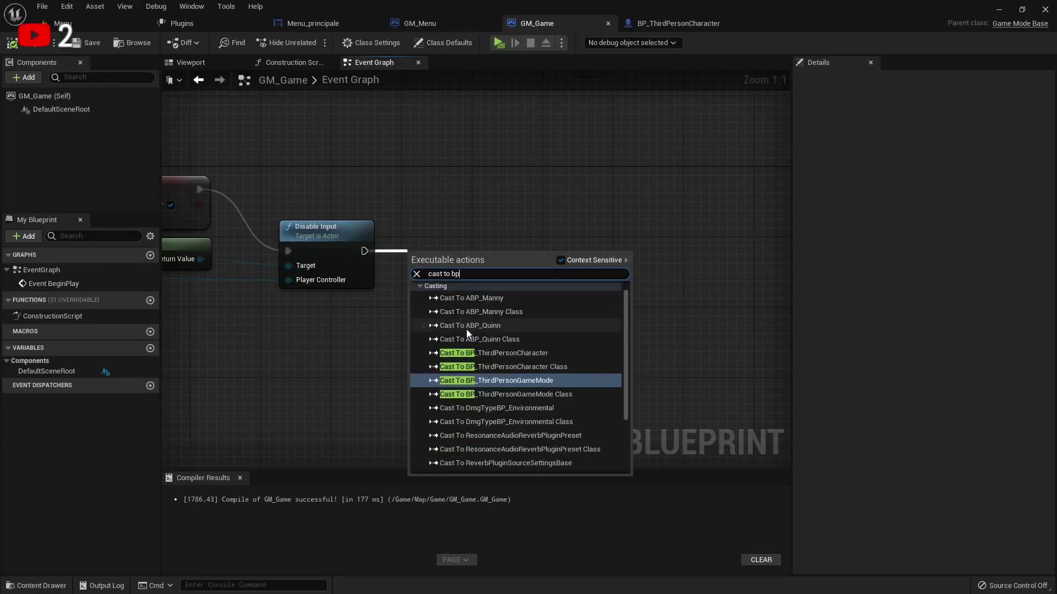
left_click(510, 355)
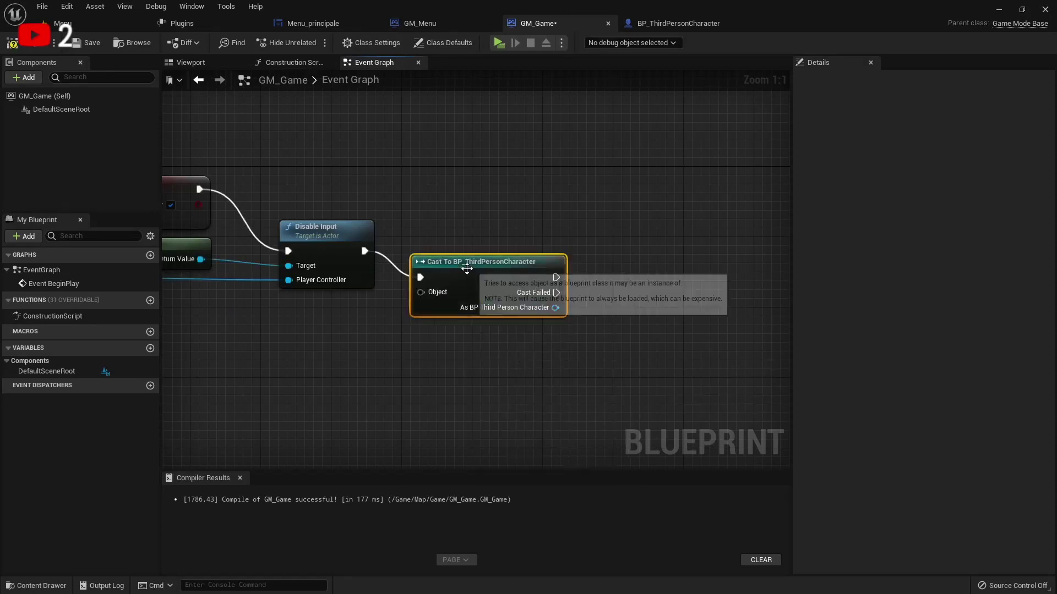
mouse_move(469, 267)
left_mouse_down()
mouse_move(467, 243)
mouse_move(391, 299)
left_mouse_up()
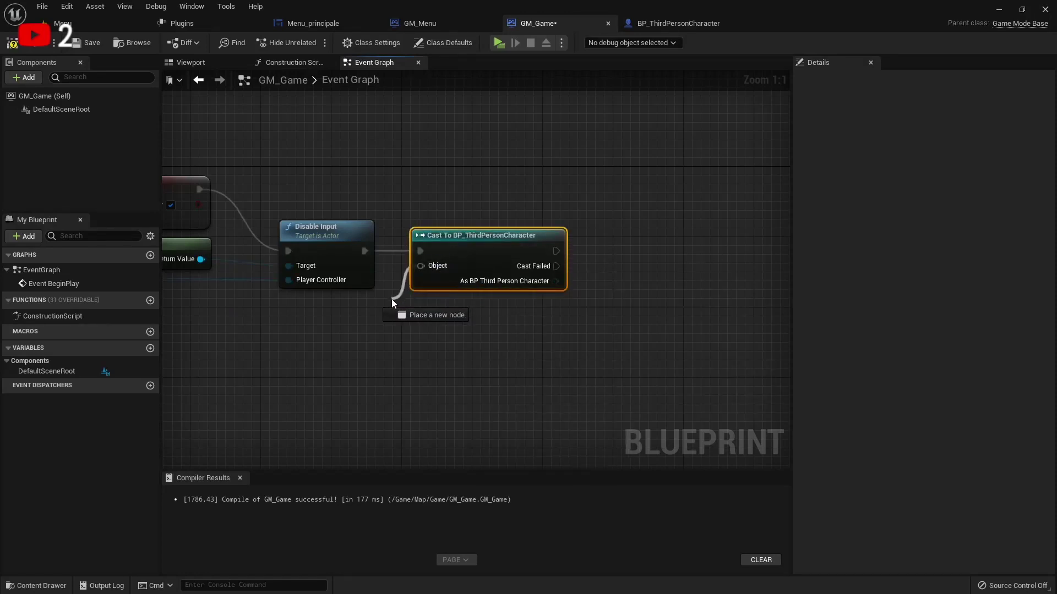
Feed a Get Player Character node into the cast's Object pin.
type("get pl")
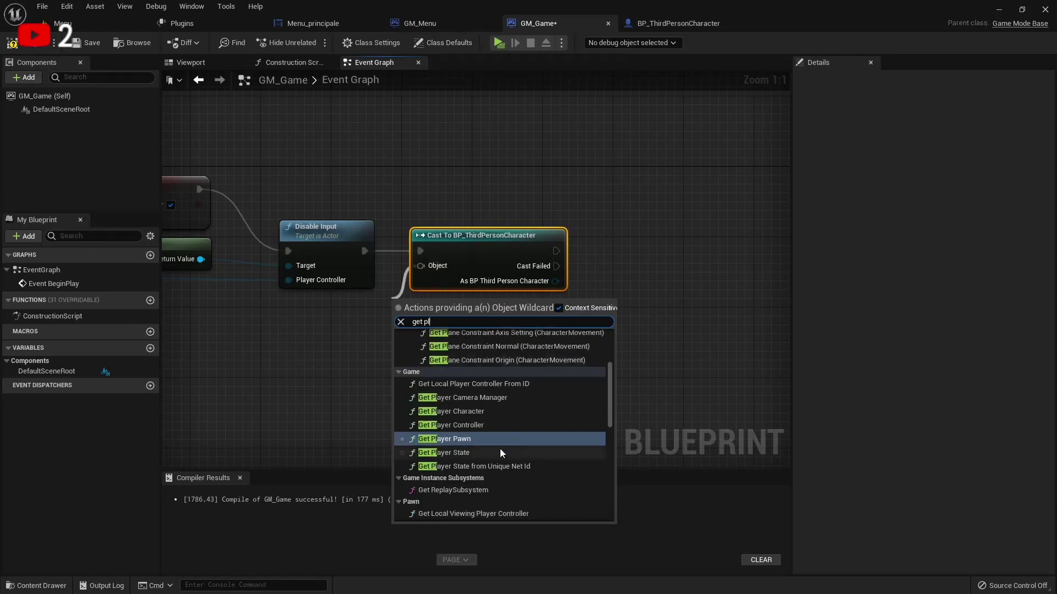
left_click(496, 426)
left_click_drag(357, 314, 286, 316)
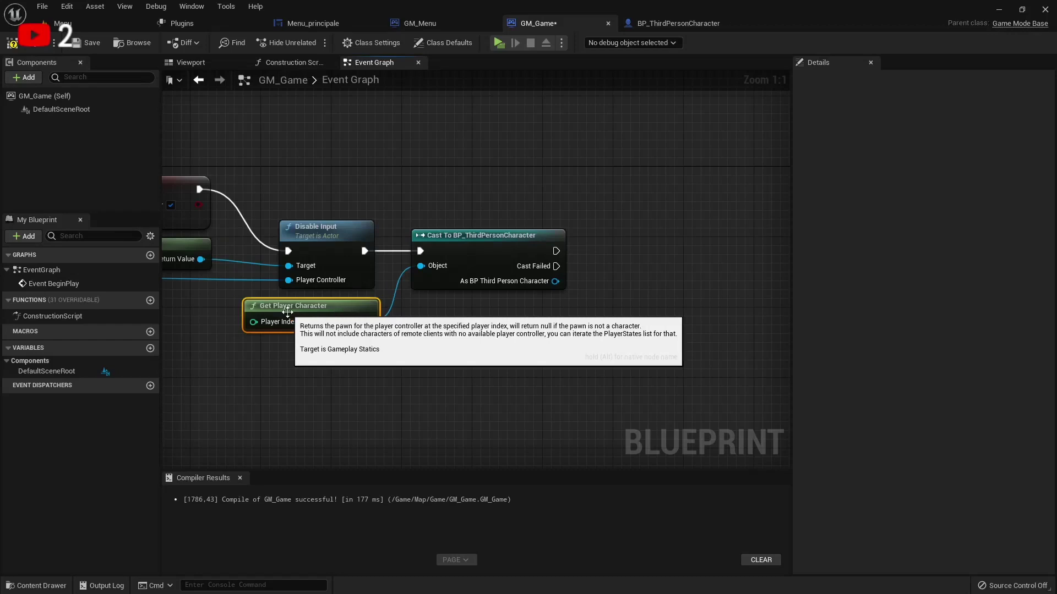
right_click_drag(287, 312, 321, 298)
left_click_drag(319, 289, 355, 309)
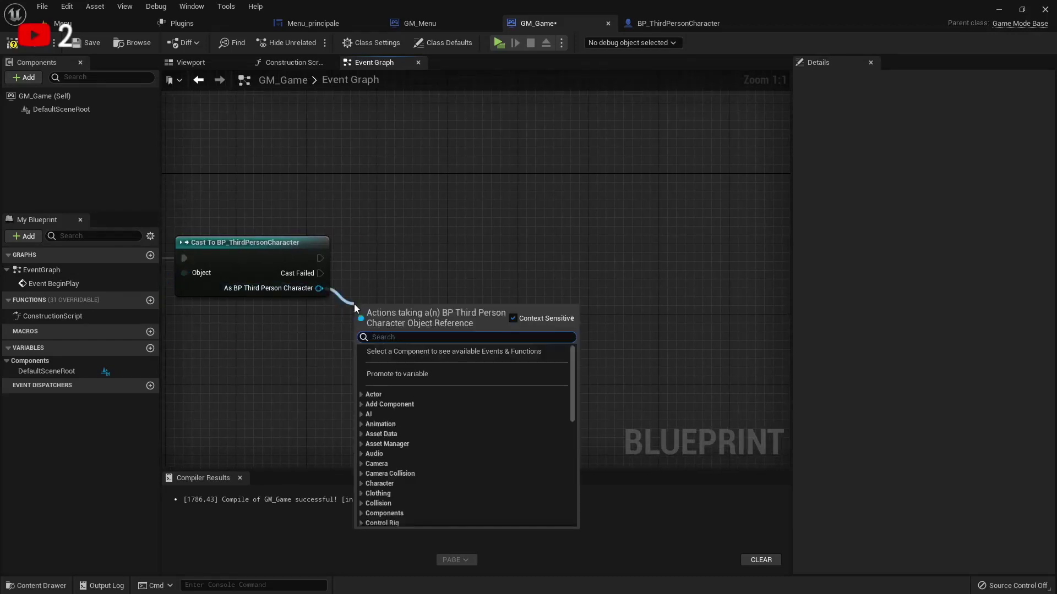
Add a SET Camera Boom node by mistake, then delete it.
type("camera")
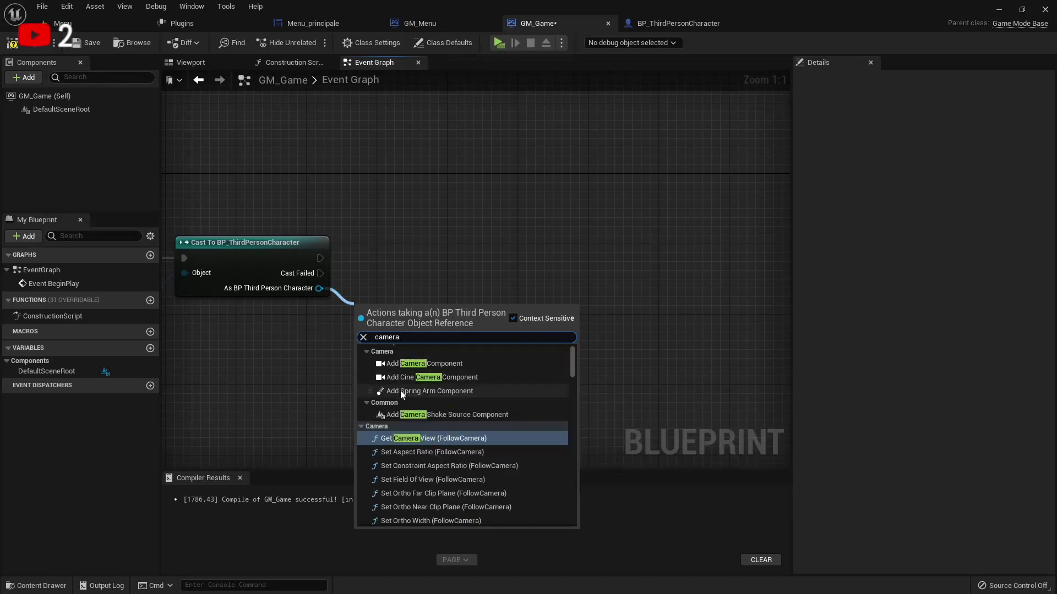
type(" b")
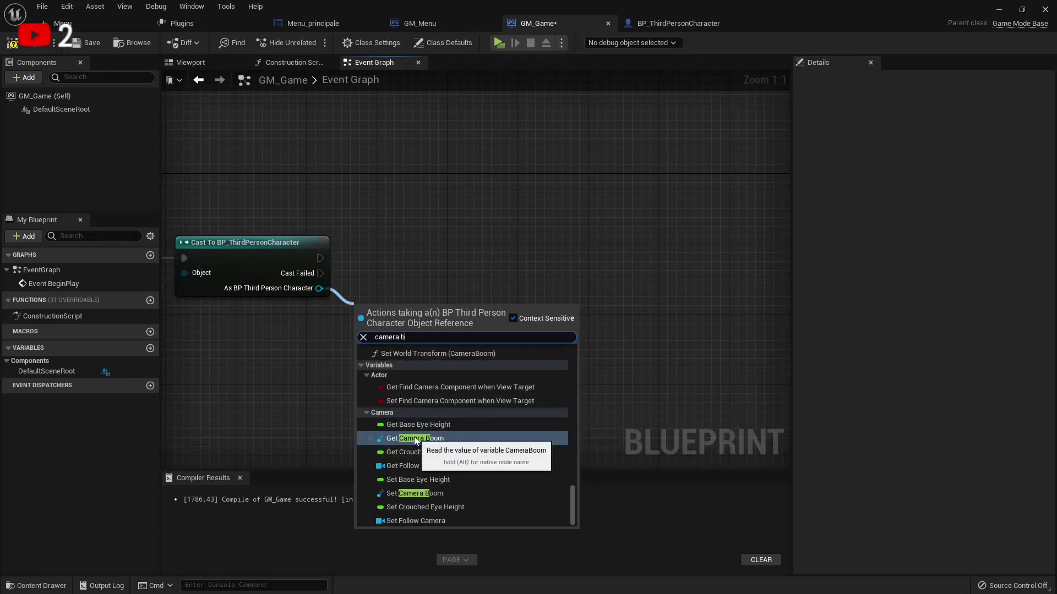
left_click(408, 497)
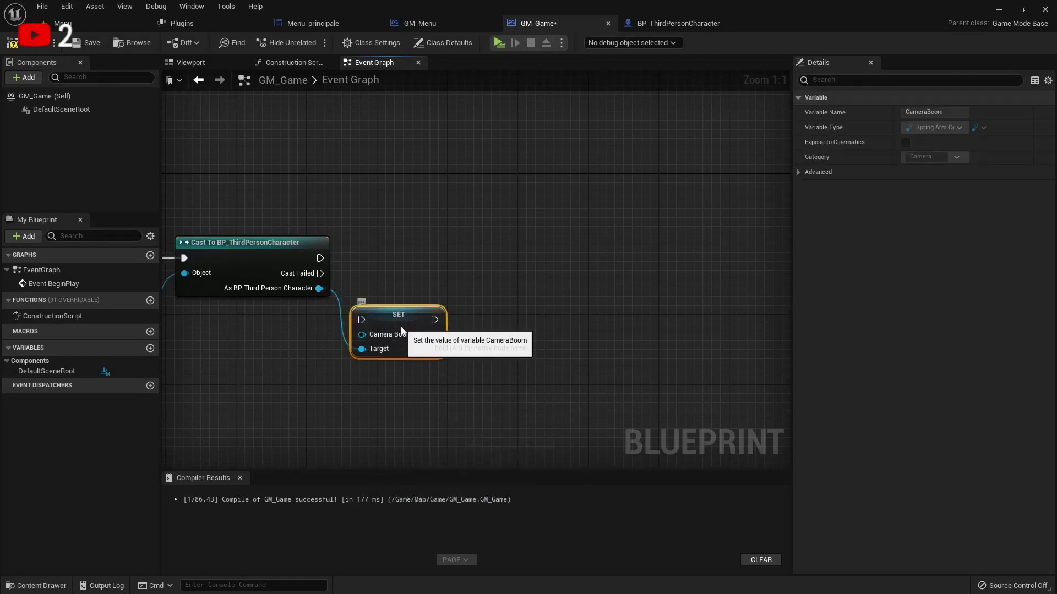
left_click_drag(387, 313, 466, 292)
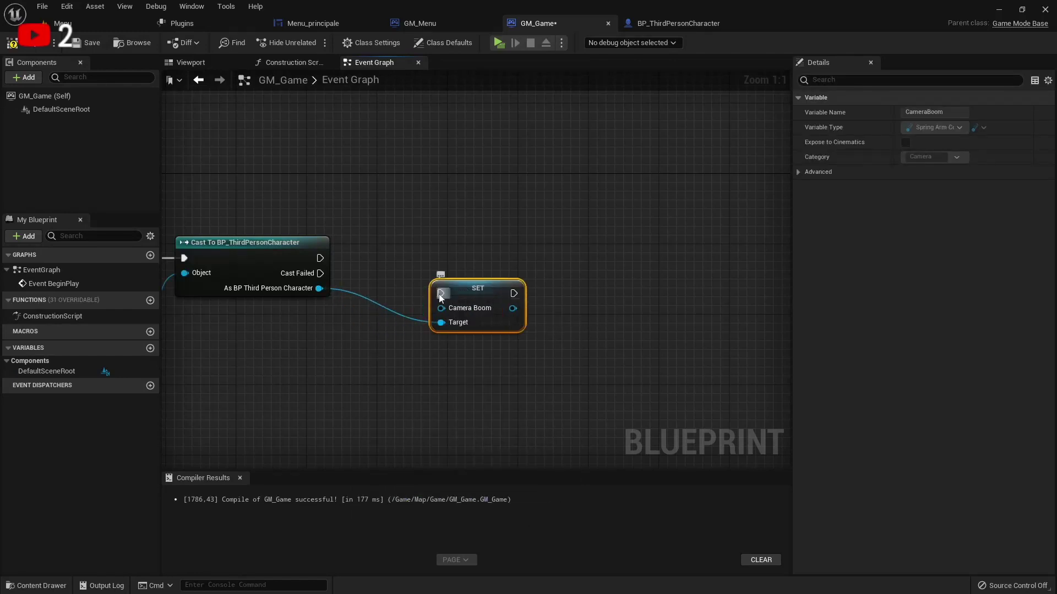
key("Delete")
From the cast's As BP Third Person Character output, add a Get Camera Boom node.
left_click_drag(318, 288, 370, 316)
type("camera")
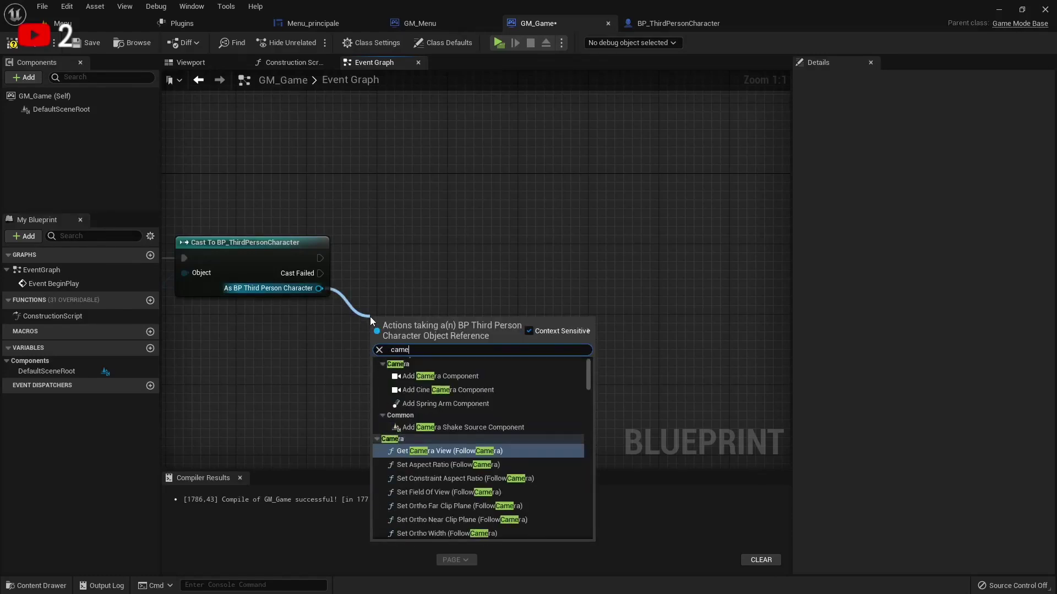
scroll(470, 474, "down", 2)
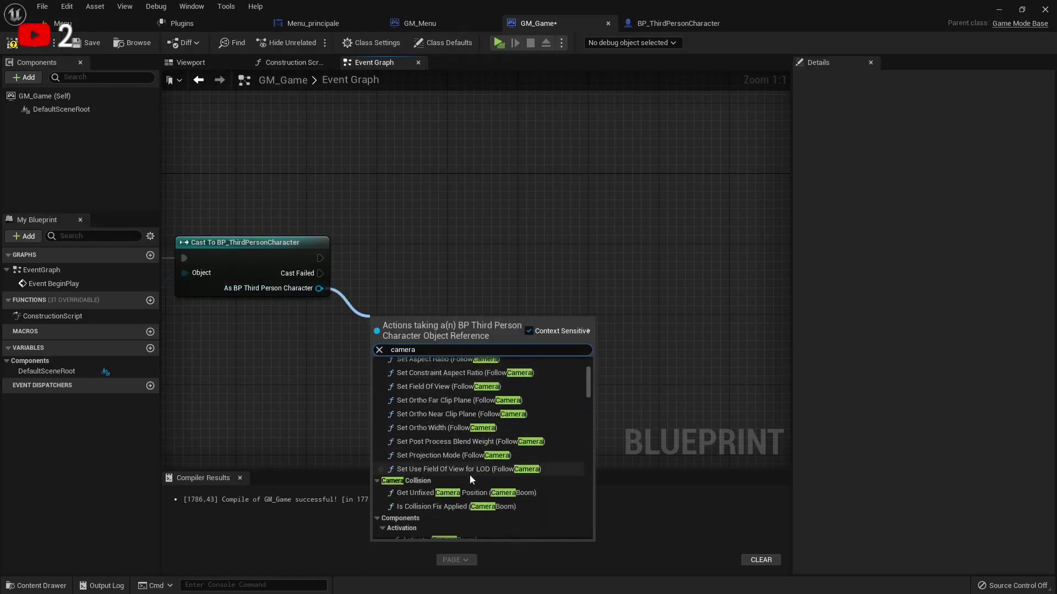
scroll(457, 465, "down", 2)
scroll(457, 469, "down", 2)
scroll(457, 469, "down", 5)
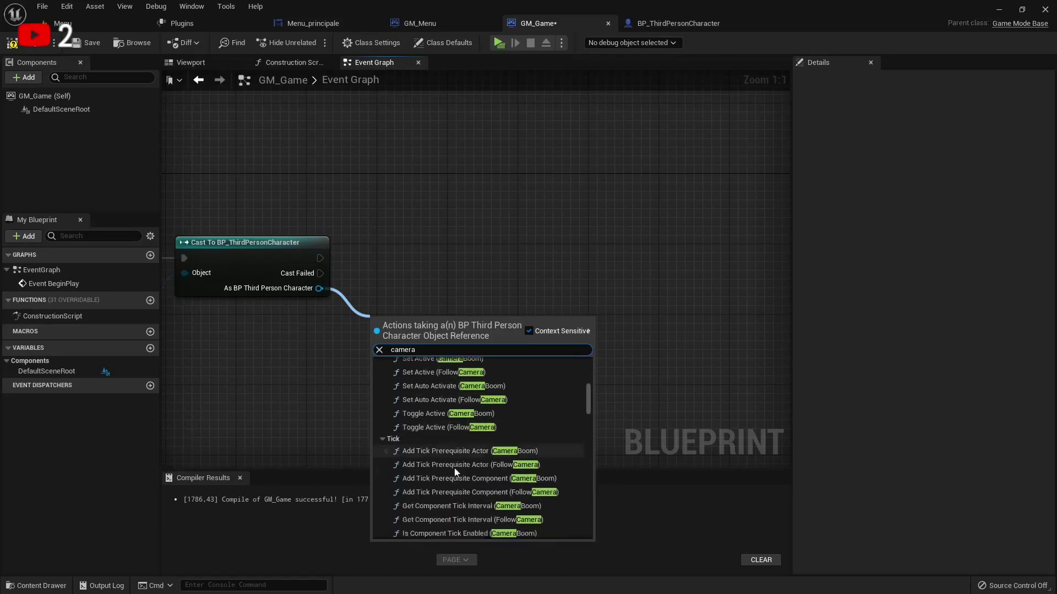
type(" bo")
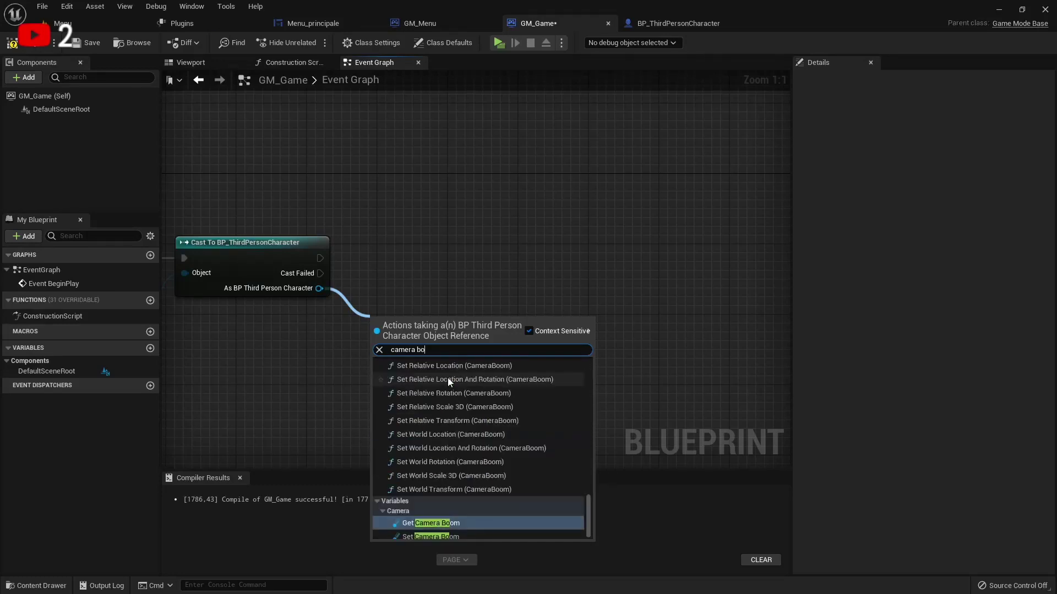
type("om")
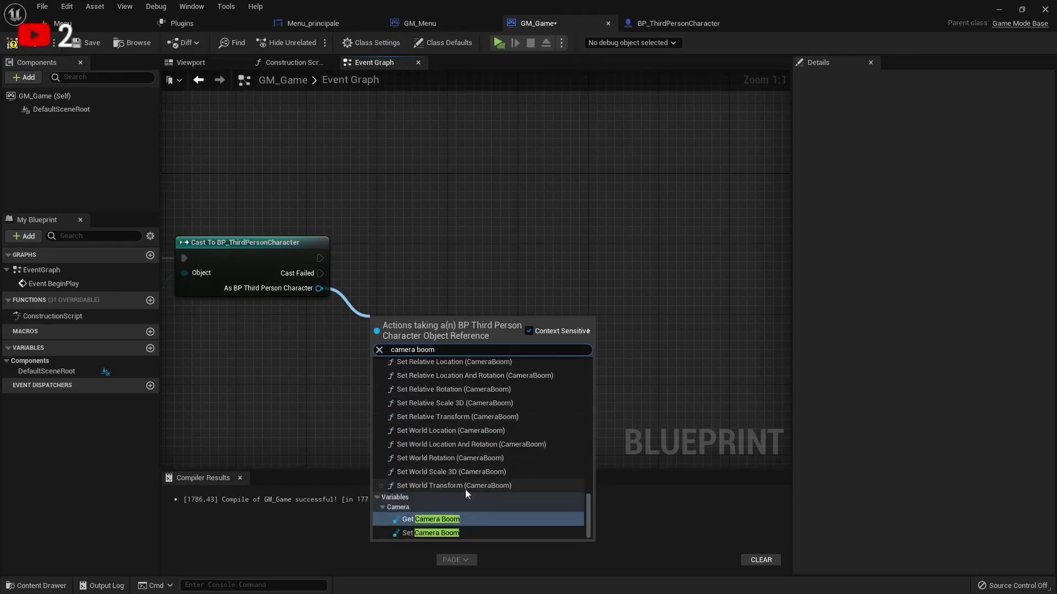
scroll(464, 490, "up", 3)
scroll(465, 468, "up", 2)
scroll(467, 452, "up", 2)
scroll(469, 448, "up", 2)
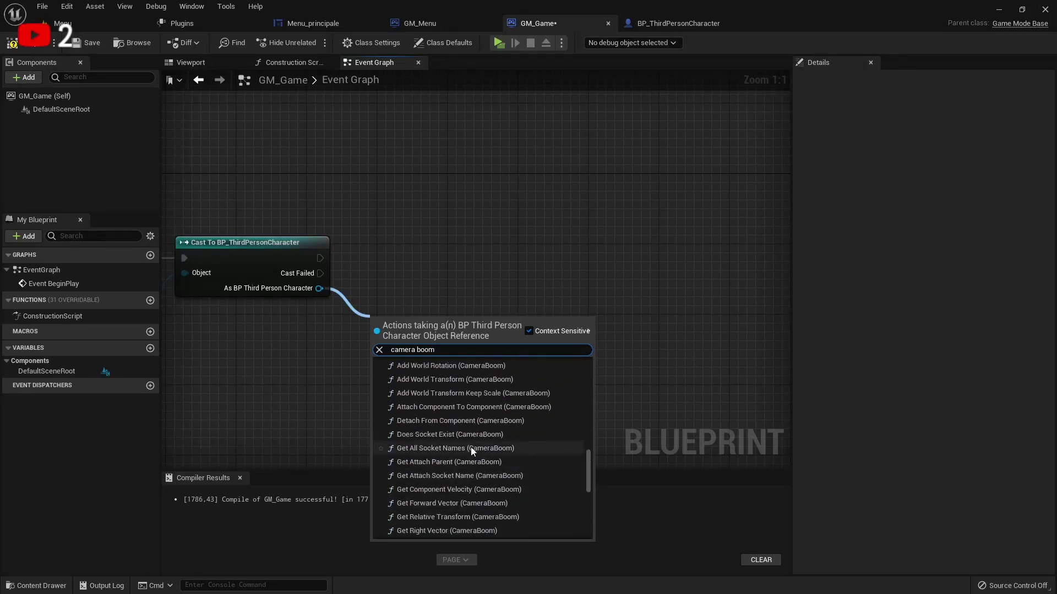
scroll(471, 447, "up", 2)
scroll(471, 447, "up", 2)
scroll(471, 447, "up", 2)
scroll(473, 448, "down", 5)
scroll(473, 446, "down", 3)
scroll(473, 443, "down", 3)
scroll(473, 444, "down", 3)
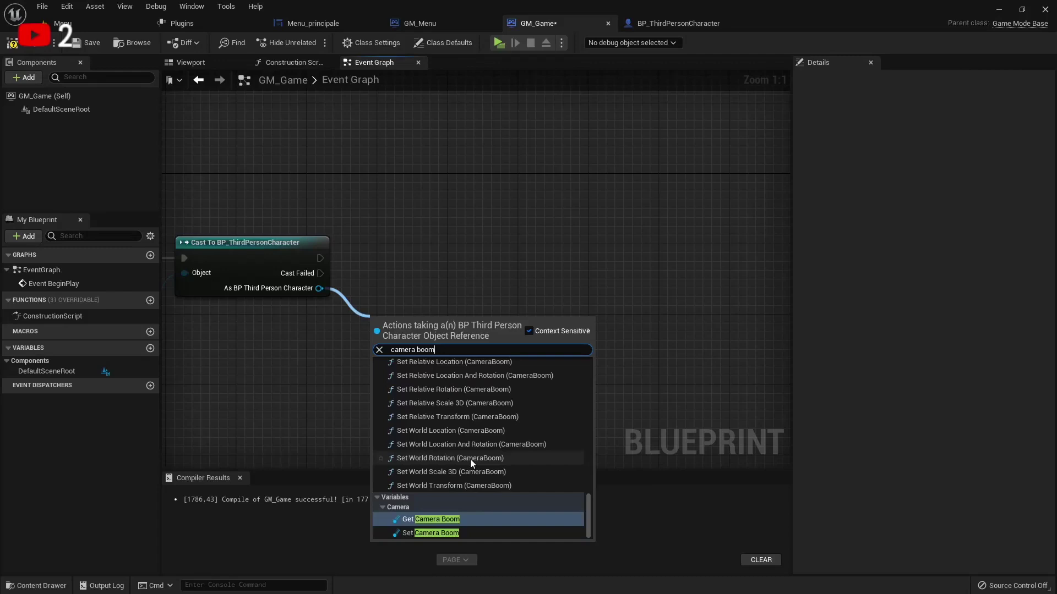
left_click(430, 513)
Add a Set World Rotation node targeting Camera Boom, chained after the cast.
mouse_move(416, 328)
left_mouse_down()
mouse_move(418, 301)
mouse_move(517, 303)
left_mouse_up()
type("s")
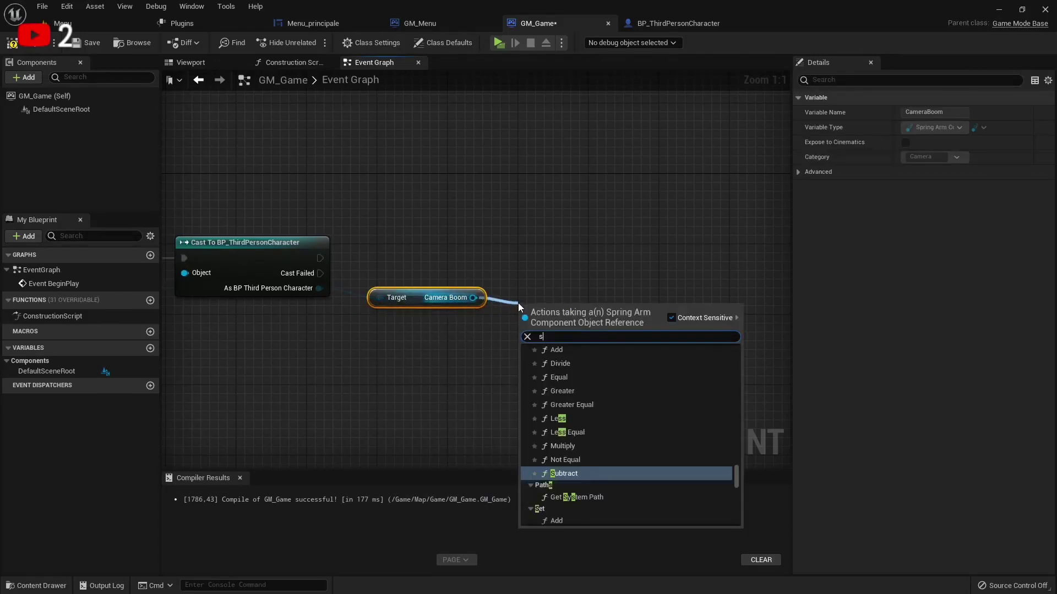
type("et w")
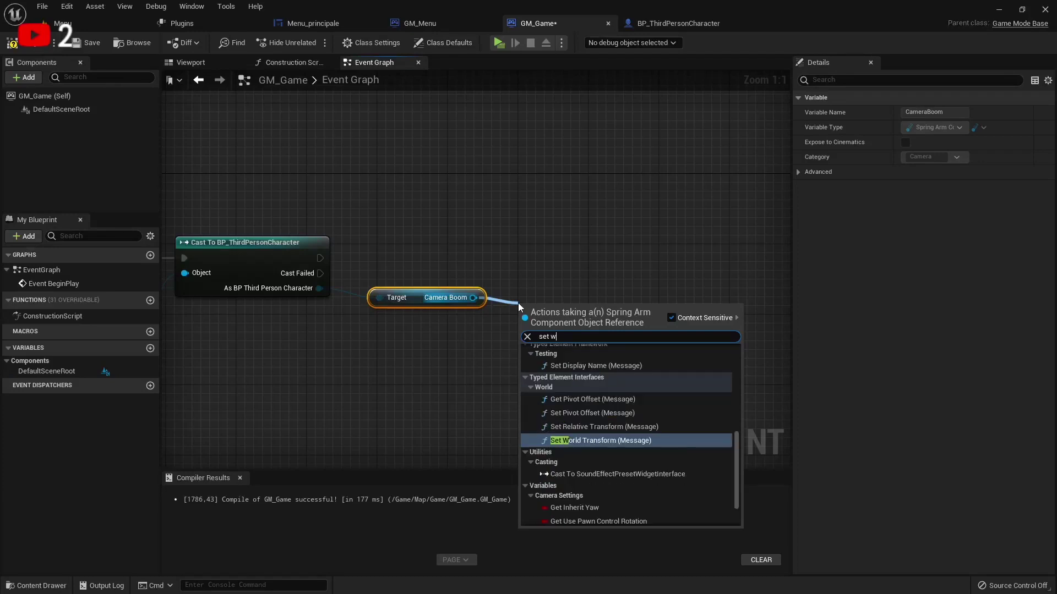
type("ord")
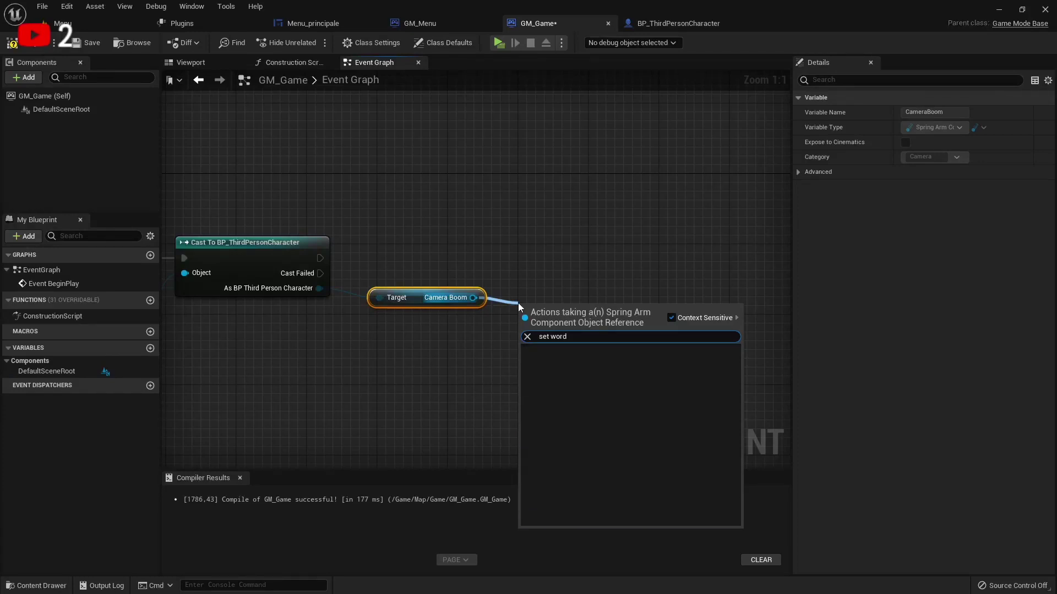
key("BackSpace")
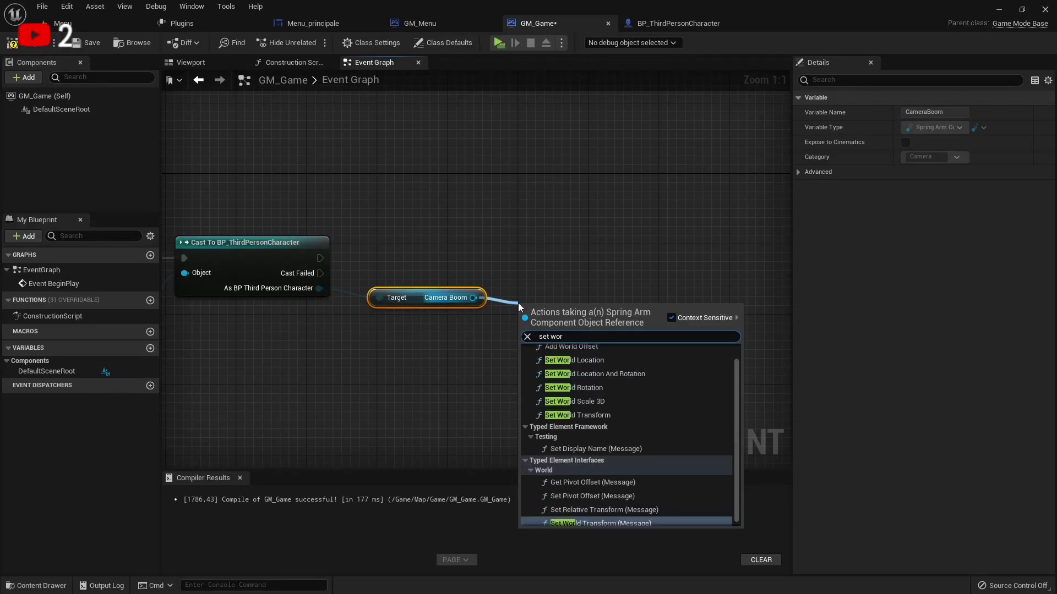
type("ld")
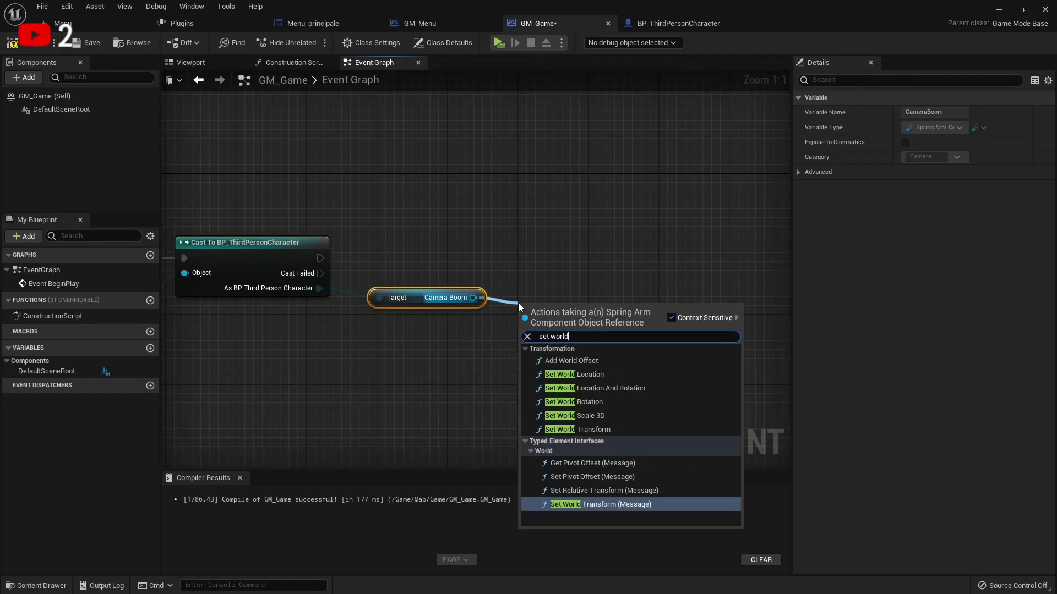
left_click(585, 402)
mouse_move(576, 315)
left_mouse_down()
mouse_move(583, 235)
mouse_move(319, 258)
left_mouse_up()
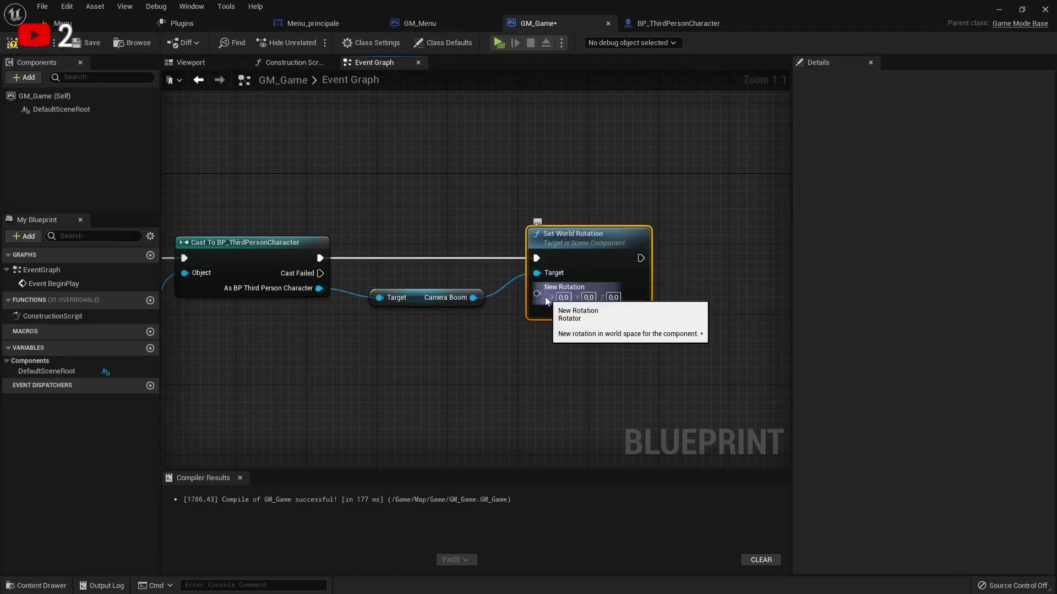
left_click(579, 314)
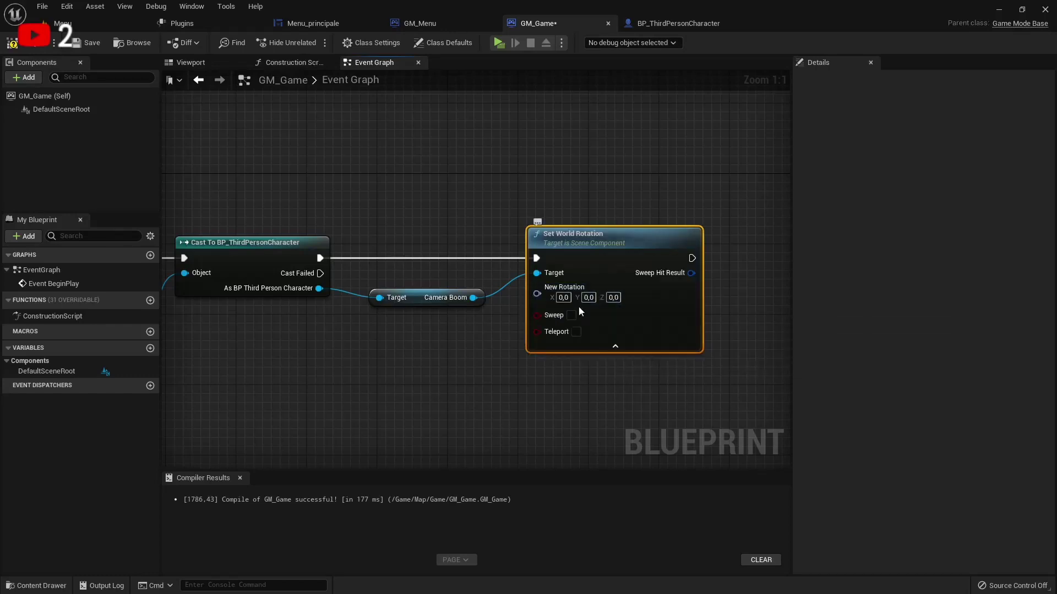
left_click_drag(570, 238, 720, 238)
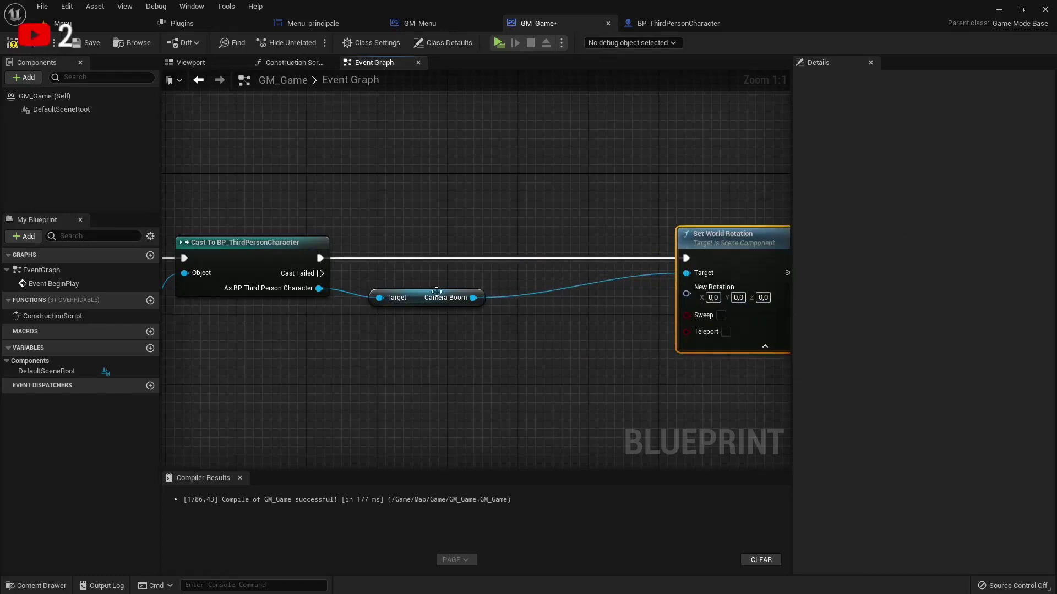
Add a Get World Rotation node reading from Camera Boom.
left_click_drag(473, 297, 492, 315)
type("get")
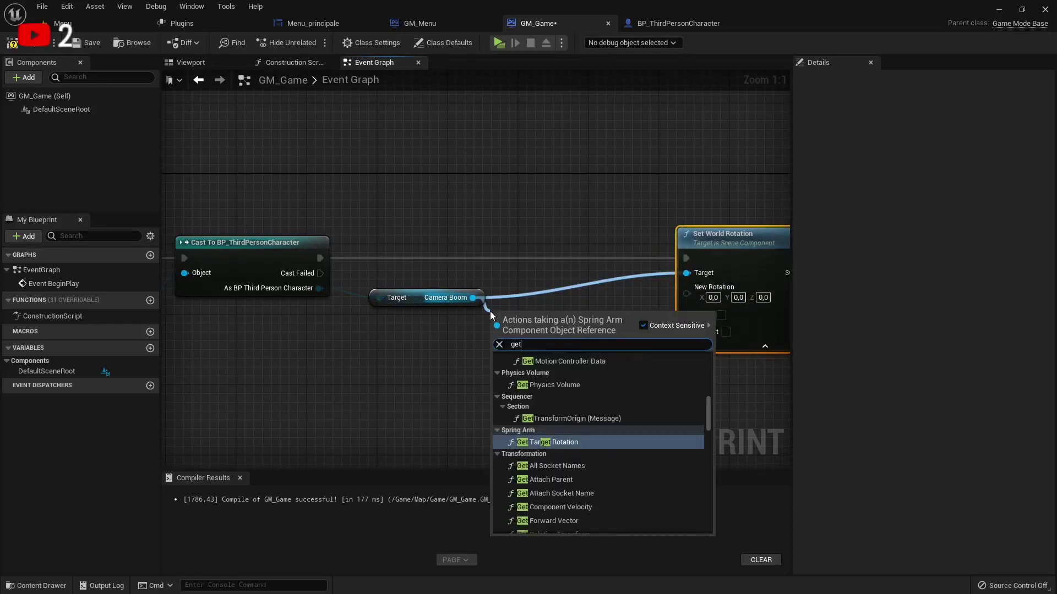
type(" w")
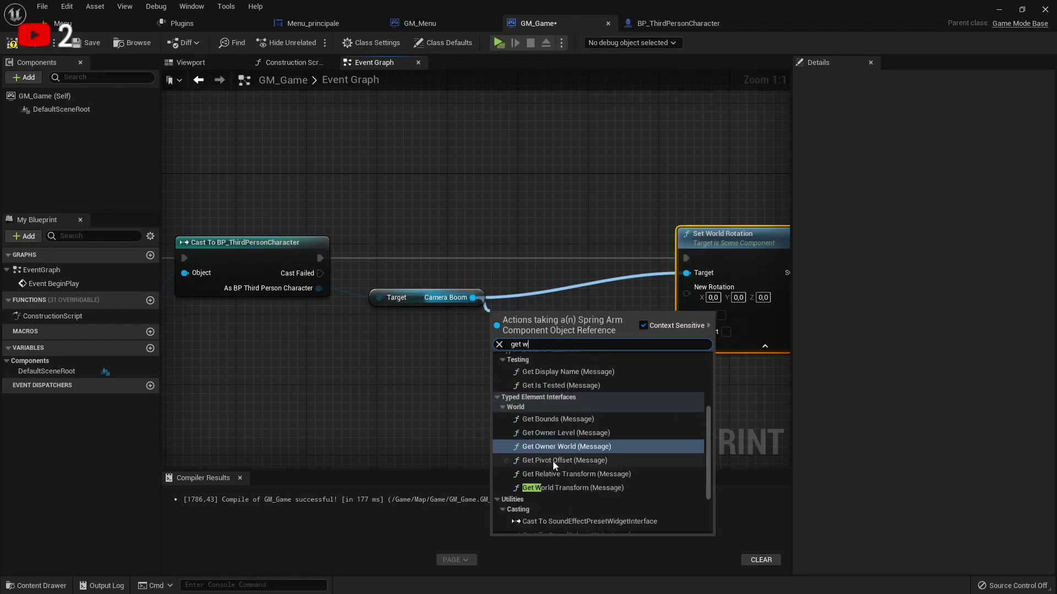
type("or")
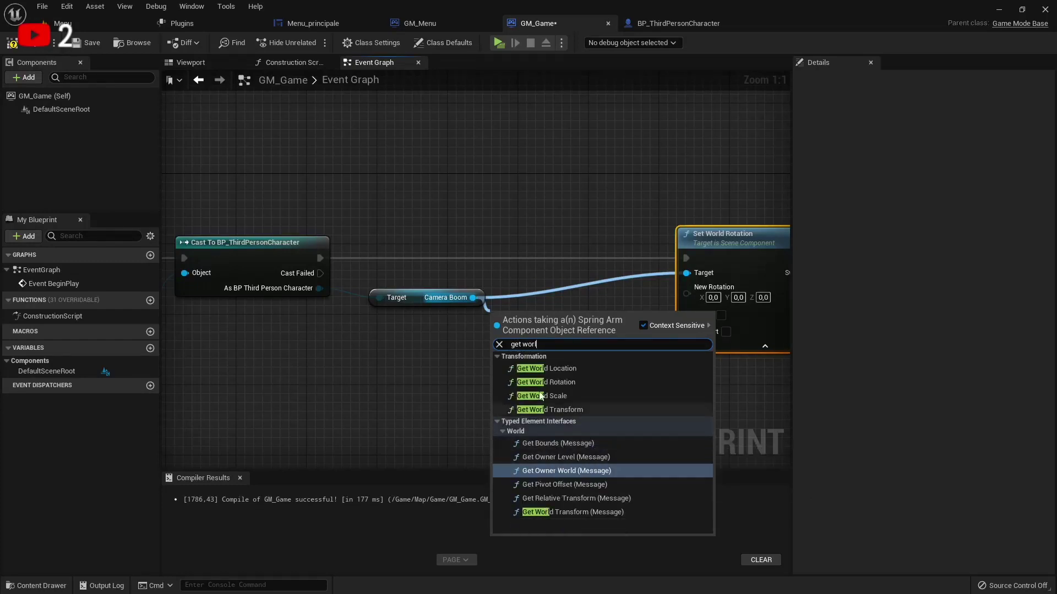
type("l")
left_click(545, 385)
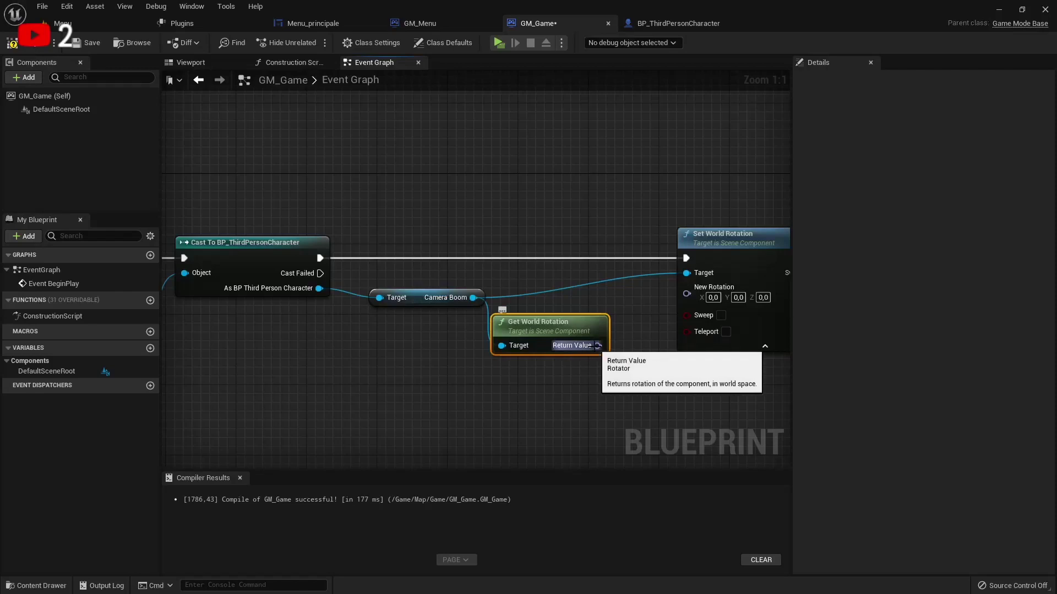
Split Get World Rotation's Return Value and Set World Rotation's New Rotation pins, wiring Roll across.
right_click(598, 346)
left_click(632, 381)
right_click_drag(739, 253, 572, 271)
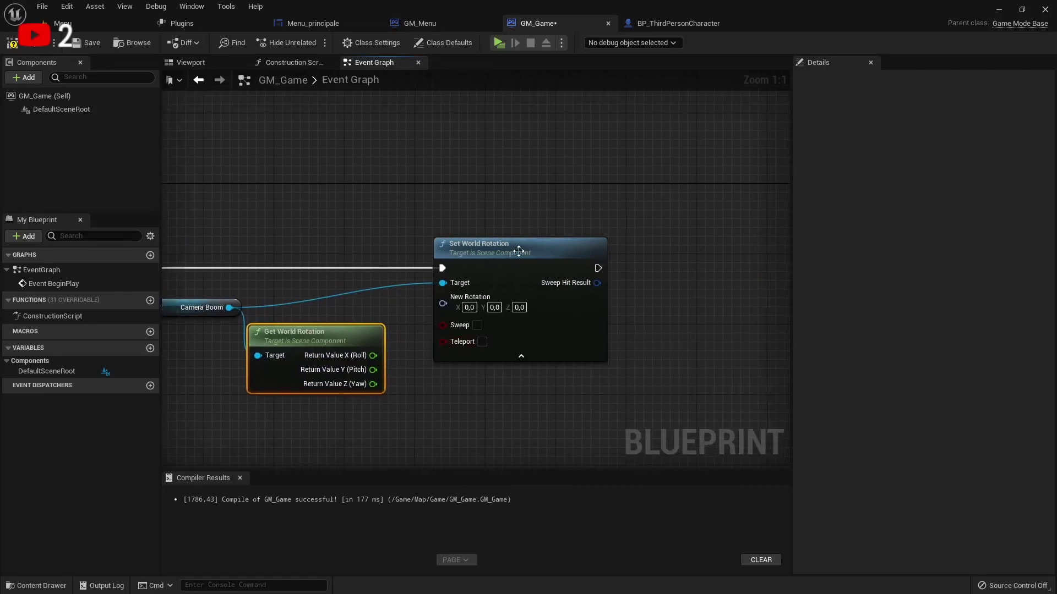
right_click(530, 312)
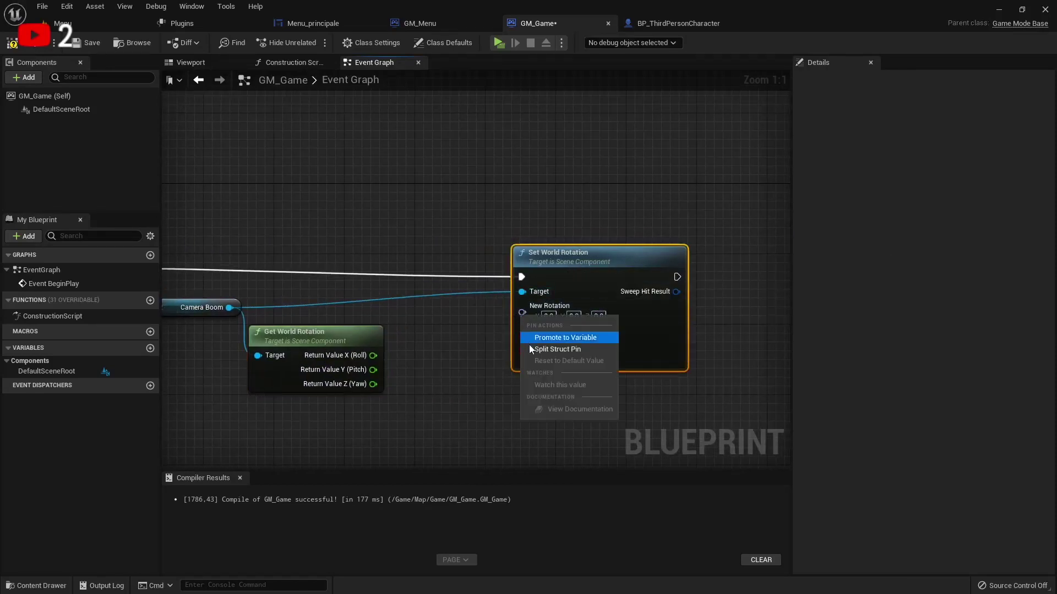
left_click(529, 345)
left_click(602, 395)
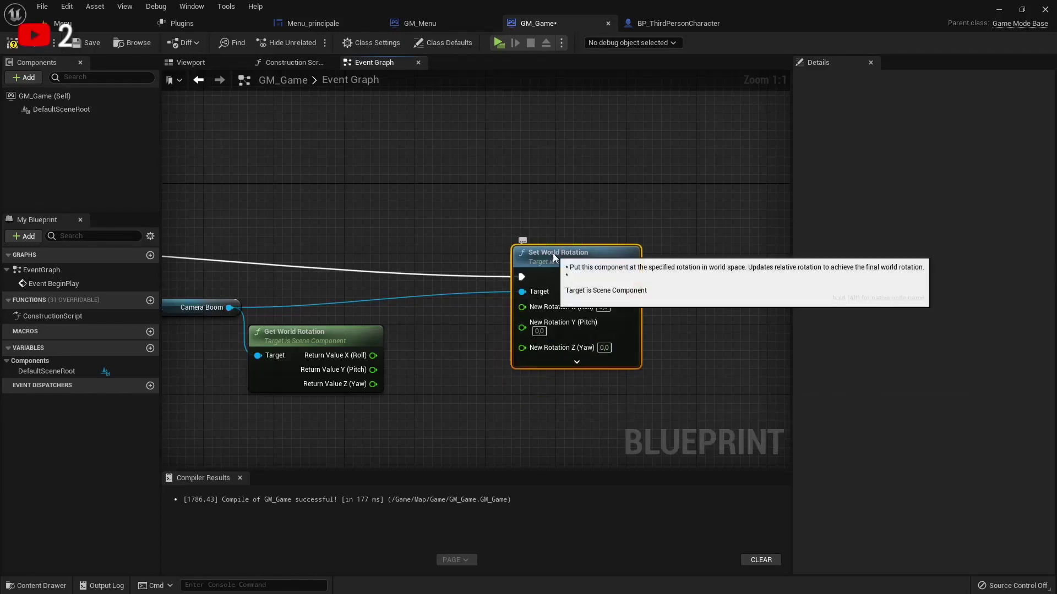
left_click_drag(553, 253, 556, 239)
right_click_drag(421, 254, 585, 277)
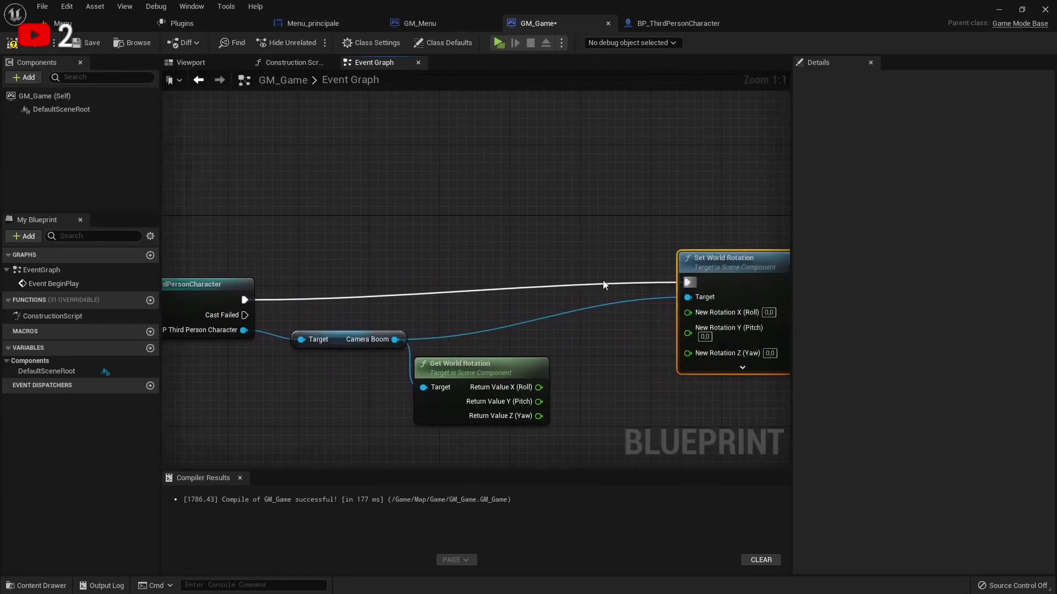
right_click_drag(702, 275, 558, 251)
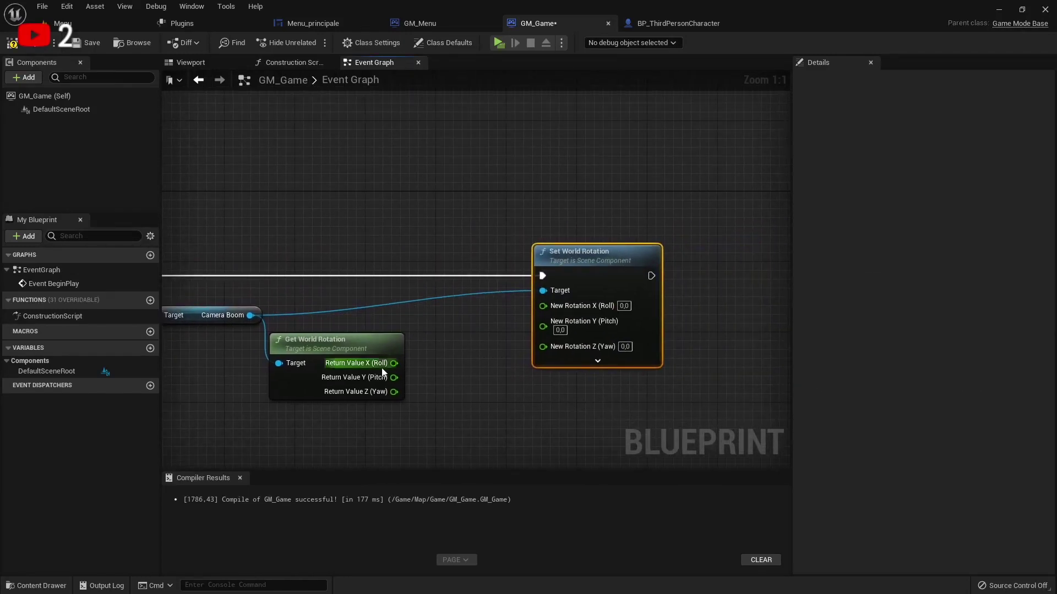
mouse_move(395, 363)
left_mouse_down()
mouse_move(543, 306)
mouse_move(433, 377)
mouse_move(394, 377)
mouse_move(442, 385)
left_mouse_up()
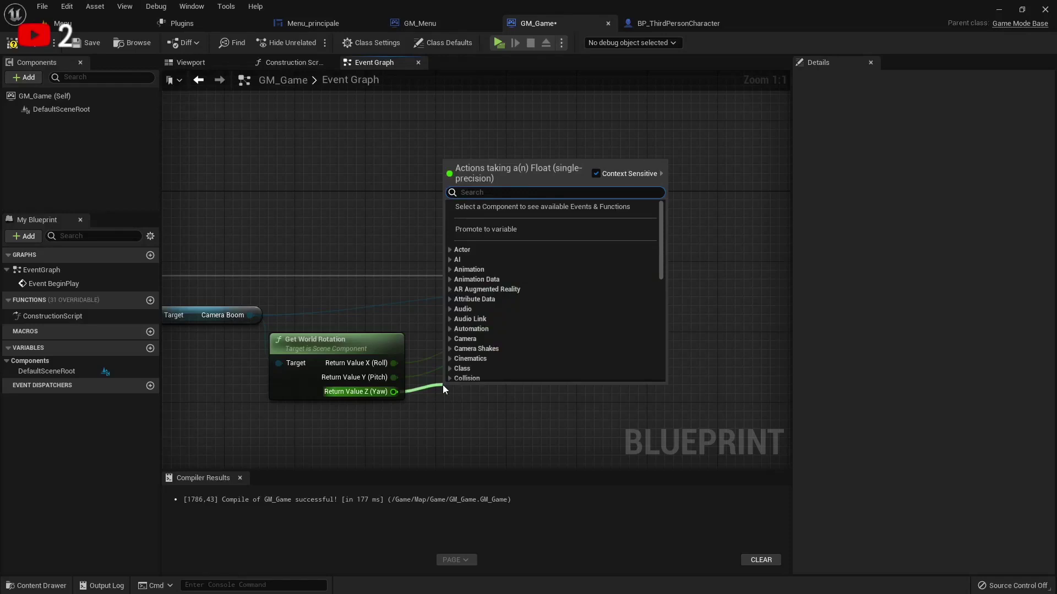
Feed Yaw plus 90 into New Rotation Yaw, then start a test play.
type("+")
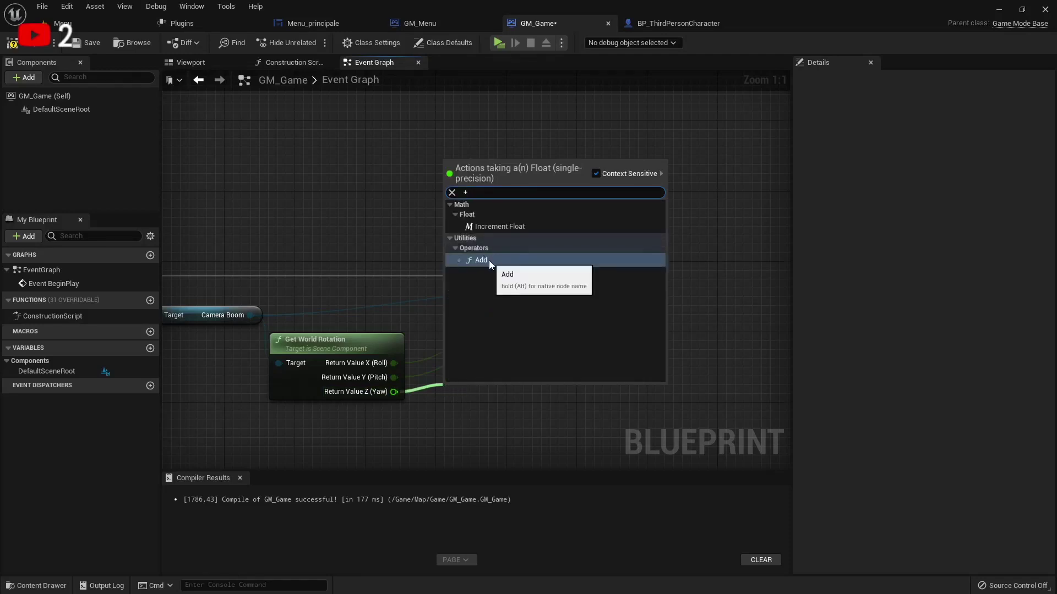
left_click(489, 260)
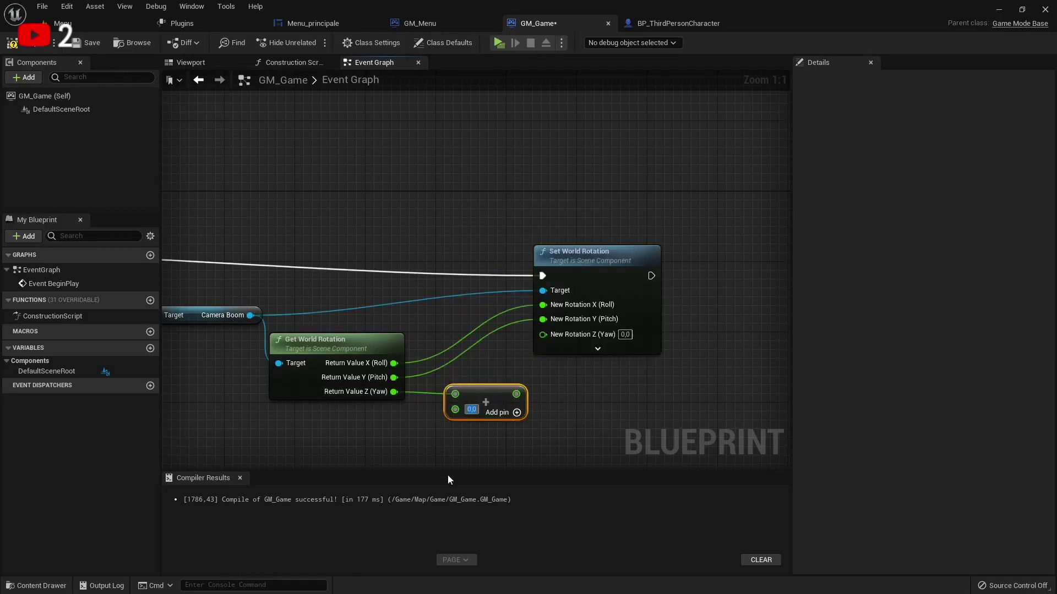
type("9")
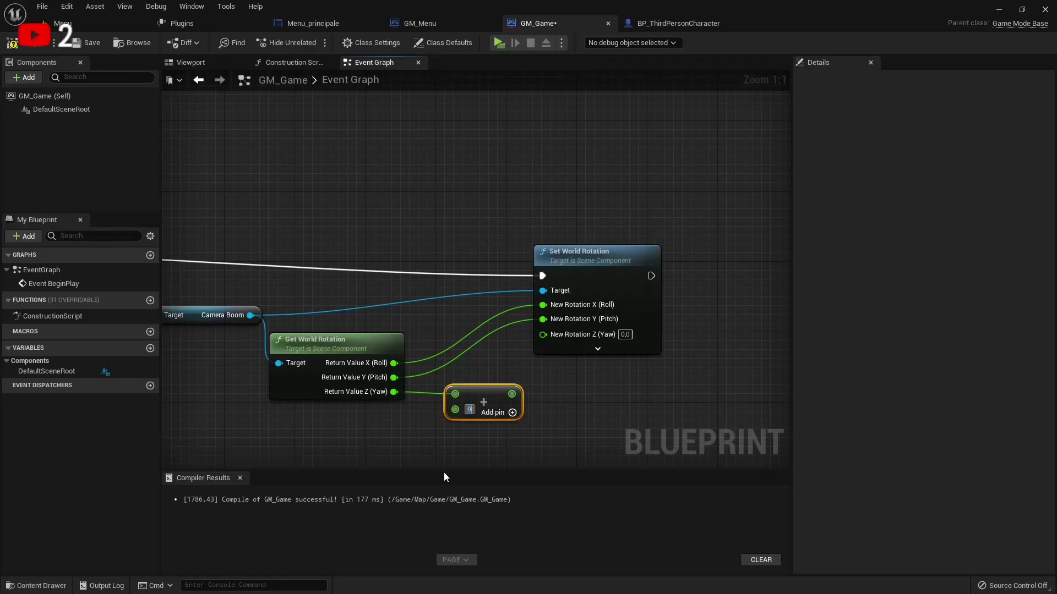
type("0")
left_click(421, 447)
left_click_drag(519, 394, 543, 334)
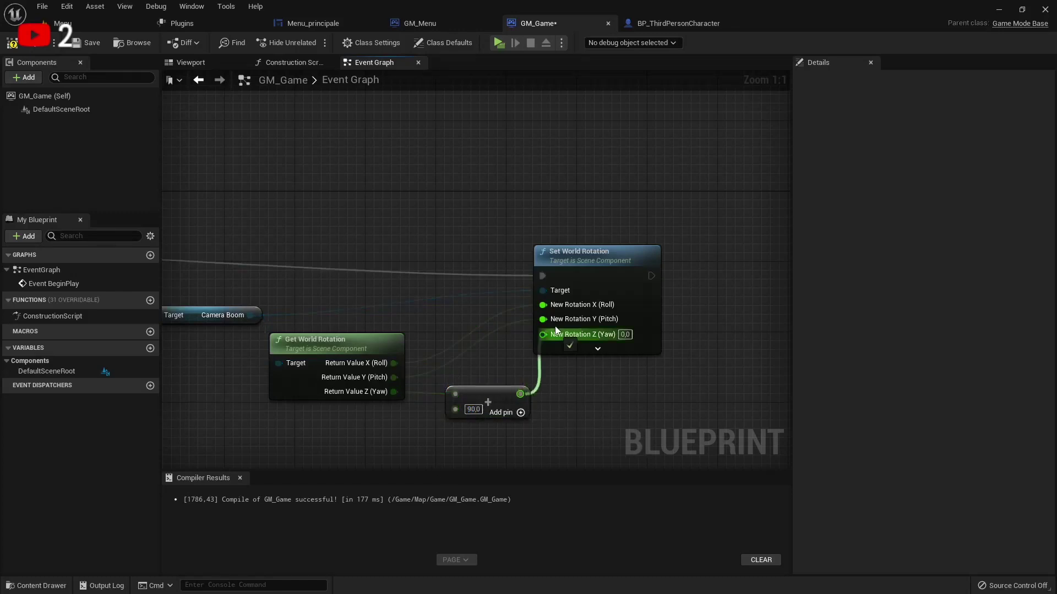
left_click_drag(498, 402, 488, 383)
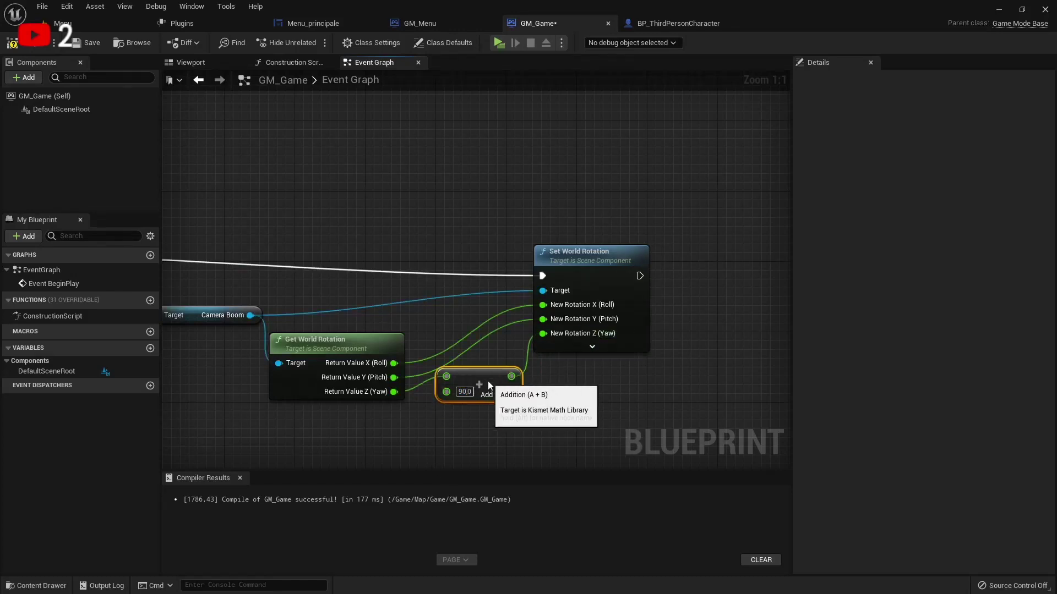
left_click(499, 43)
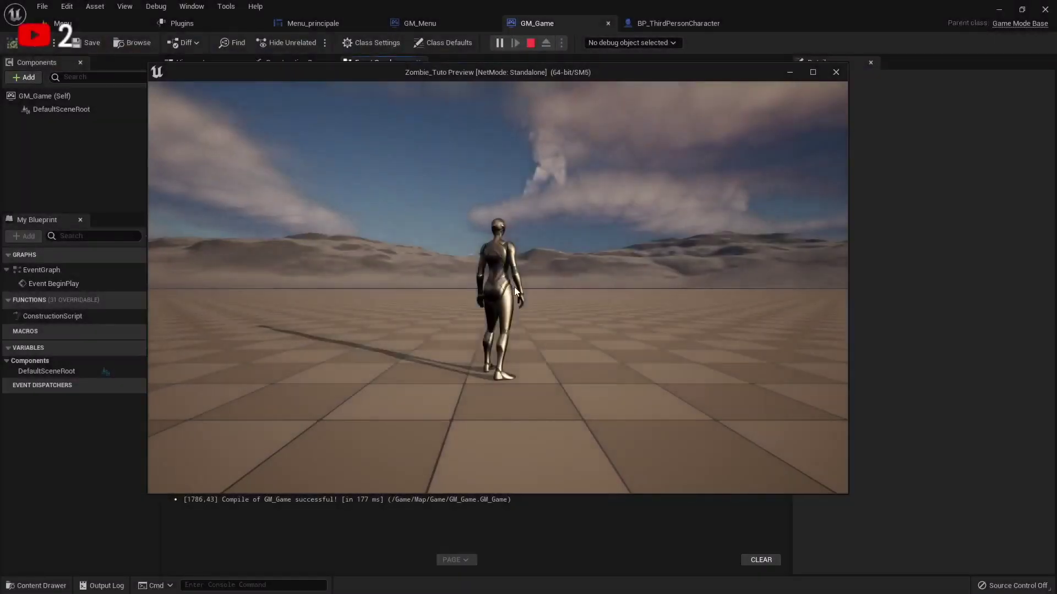
Stop the preview, delete the duplicate Get Player Character node and compile GM_Game.
key("Escape")
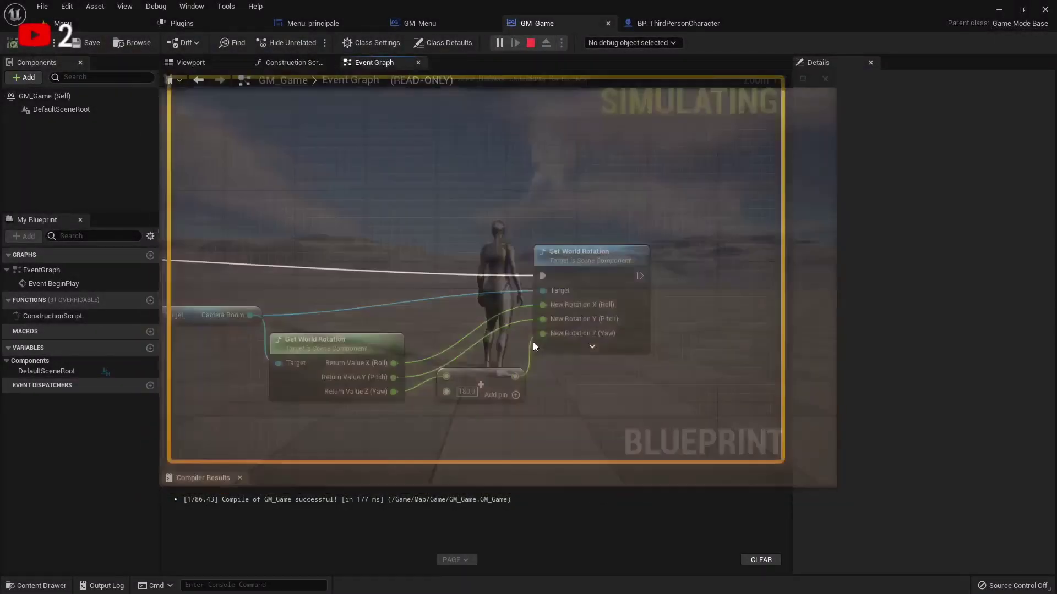
right_click_drag(518, 330, 365, 122)
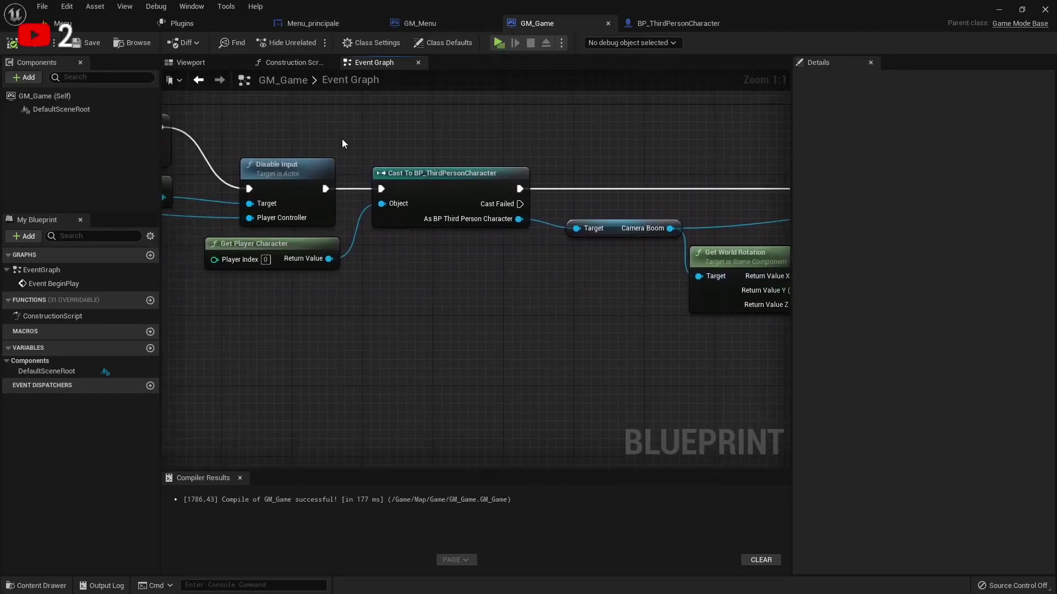
left_click_drag(342, 144, 413, 323)
key("Delete")
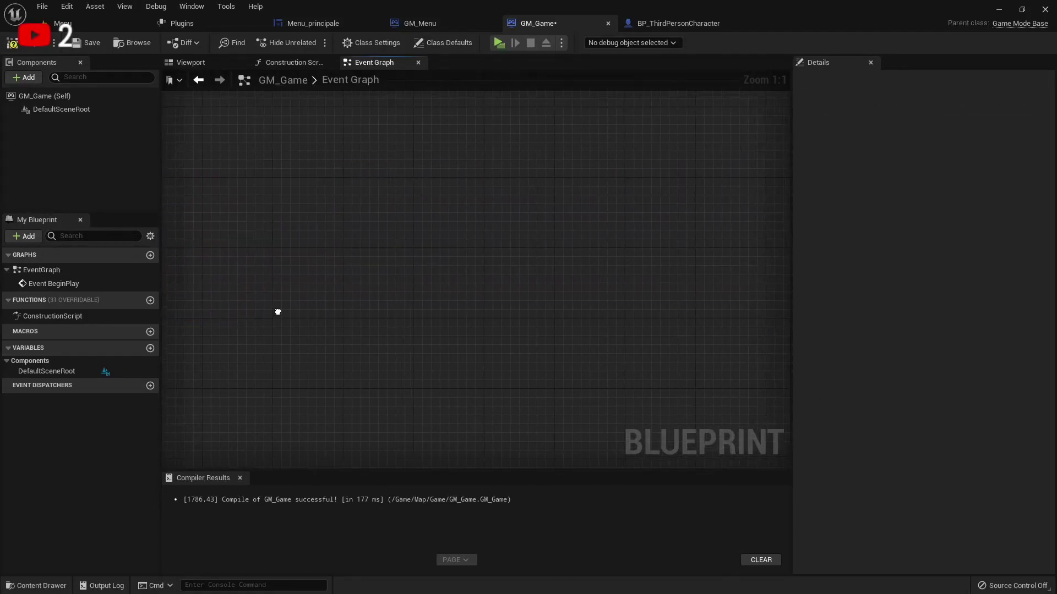
key("ctrl+z")
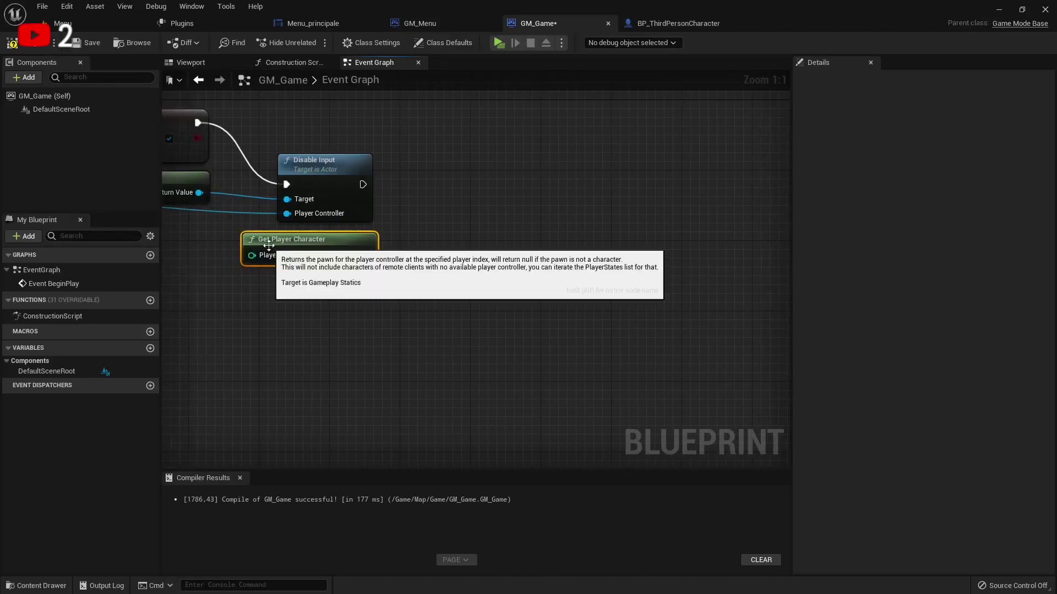
key("Delete")
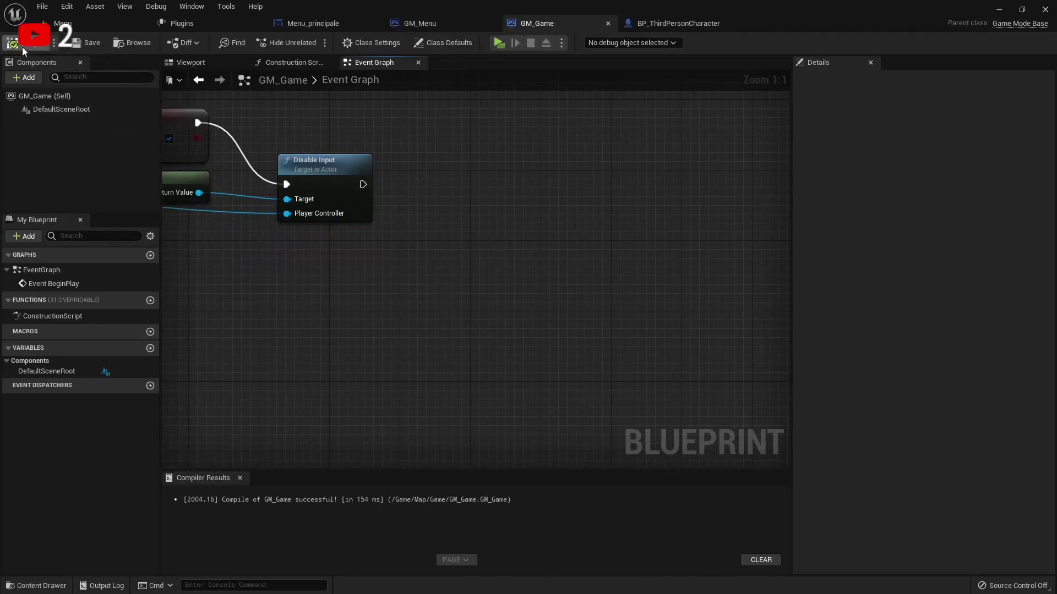
left_click(22, 47)
In BP_ThirdPersonCharacter, set the Mesh's Z rotation to 90.
left_click(656, 28)
type("90")
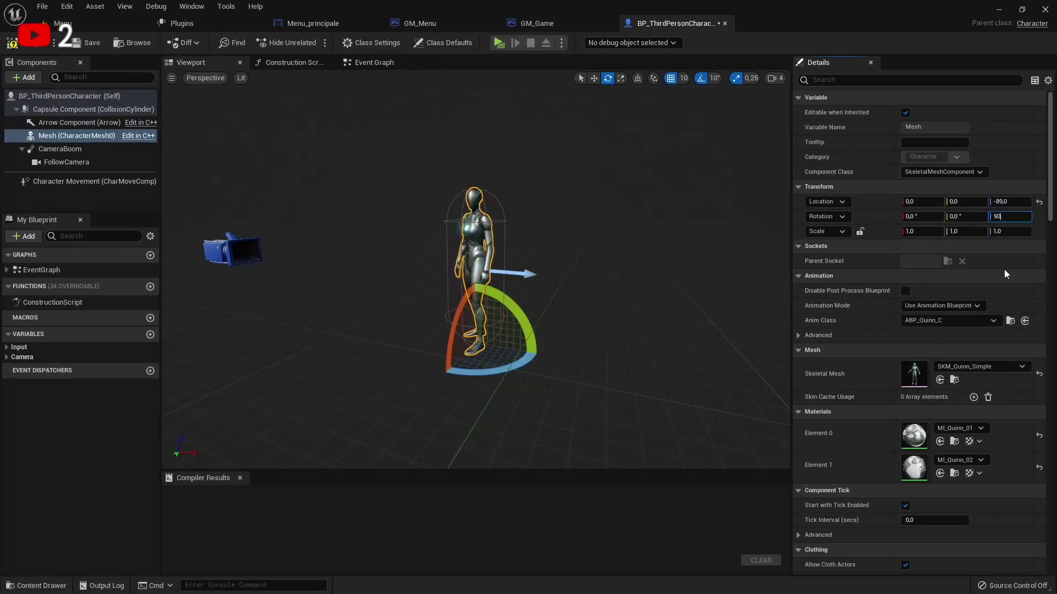
key("Return")
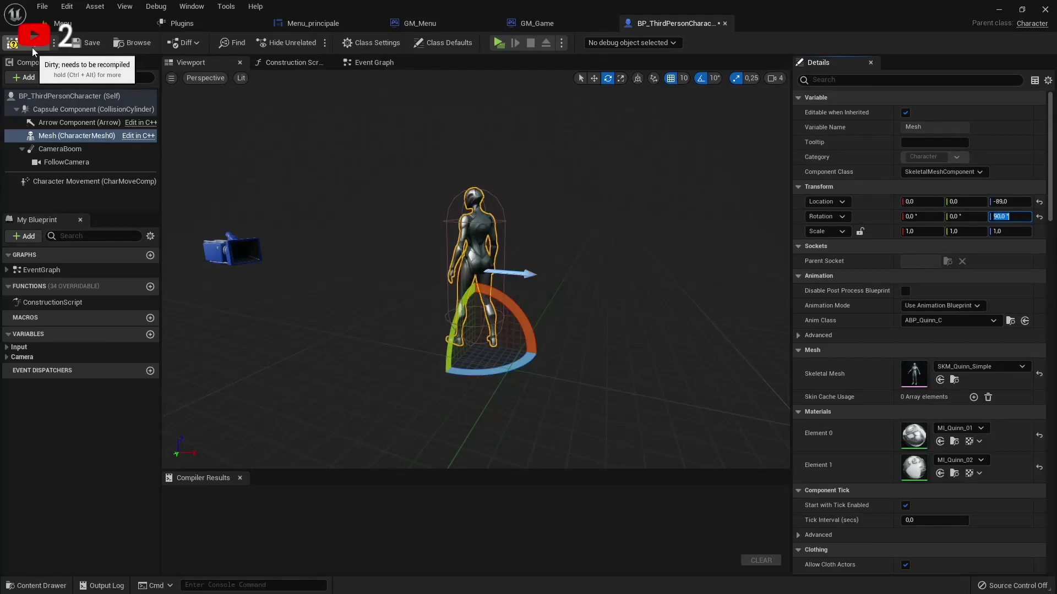
key("Return")
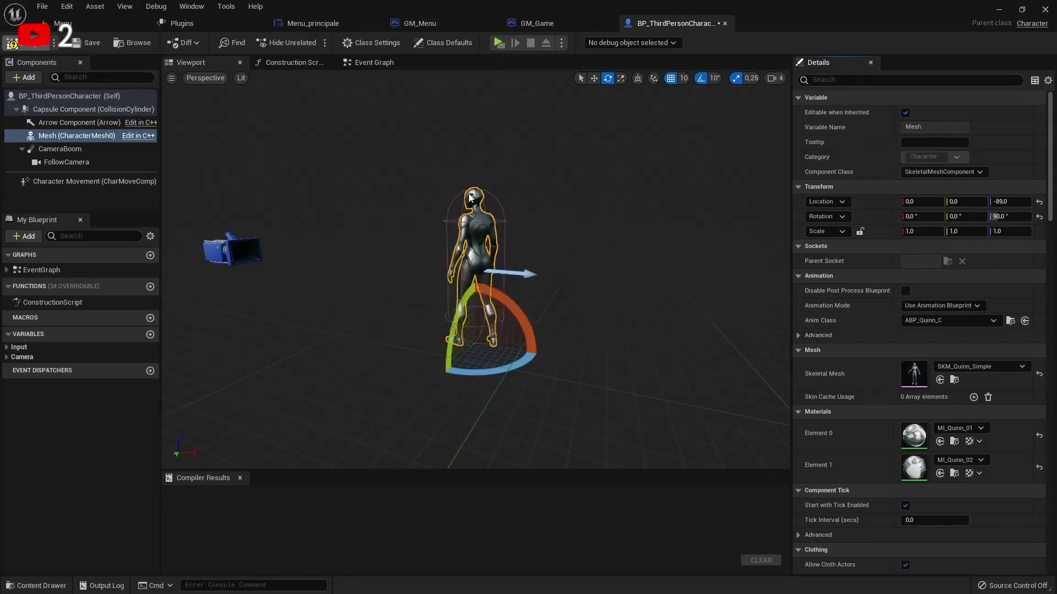
Test-play the game through Nouvelle Partie, then close the preview window.
left_click(500, 42)
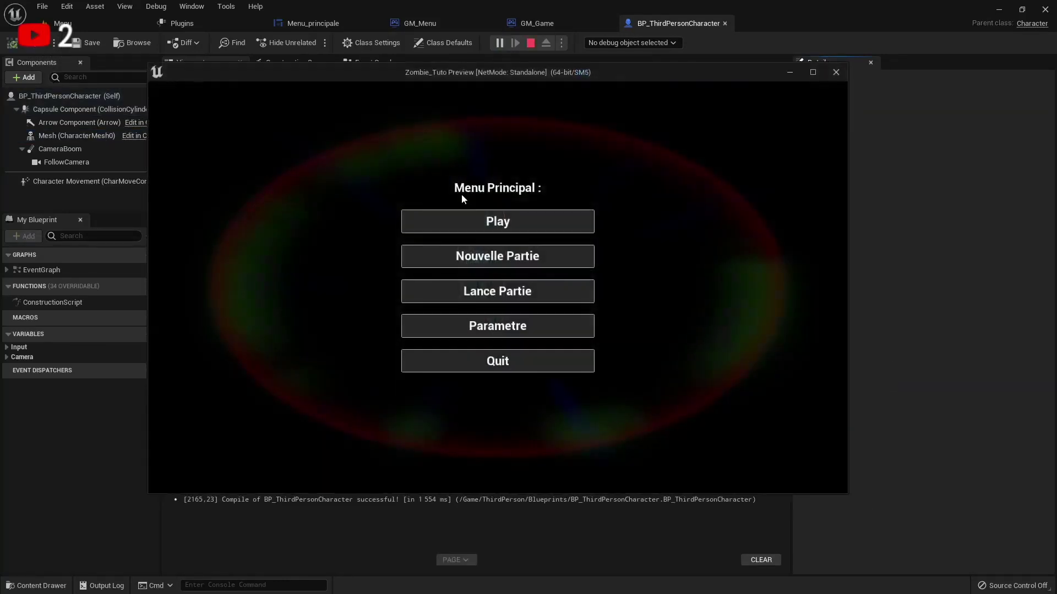
left_click(425, 256)
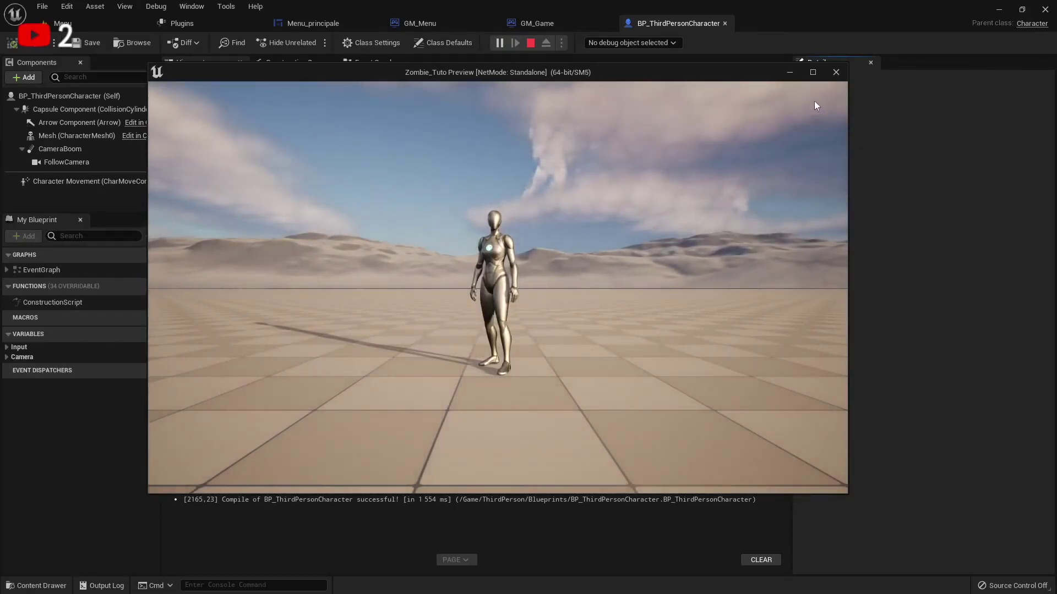
left_click(836, 72)
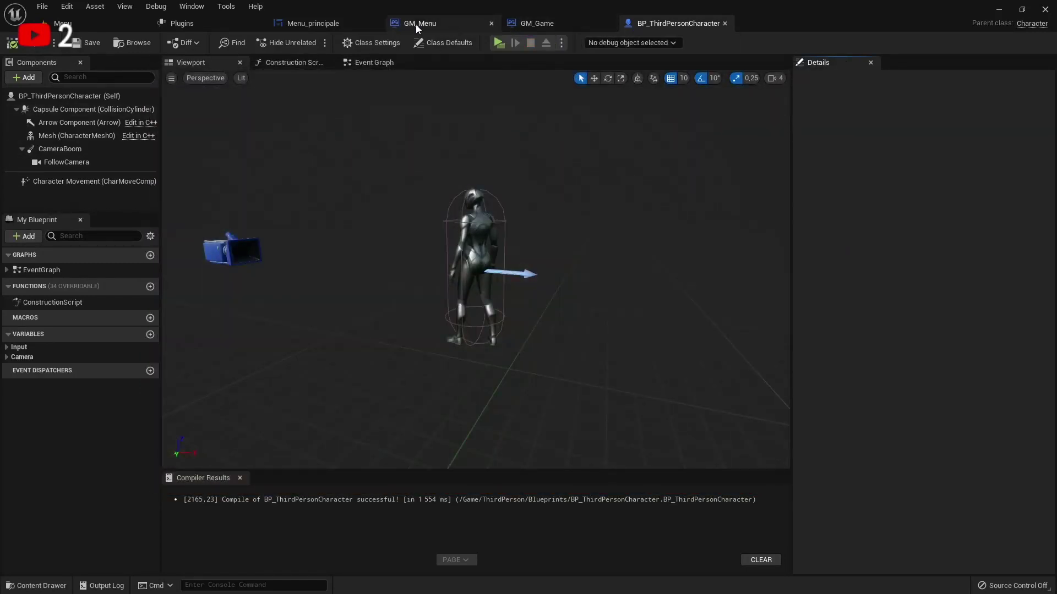
Open the Content Drawer and navigate to the Content/Menu folder.
left_click(322, 24)
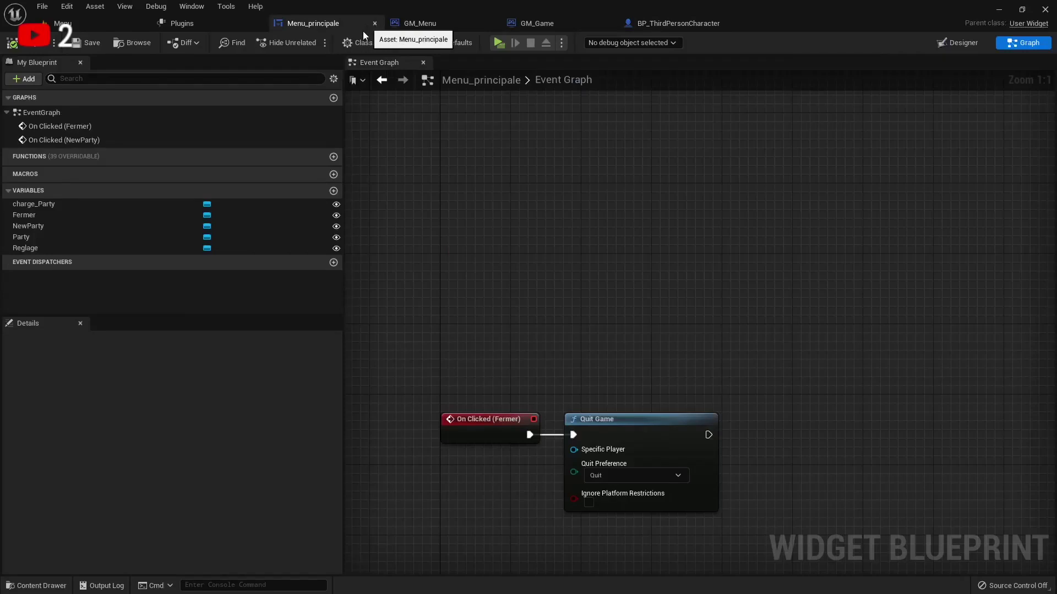
left_click(36, 585)
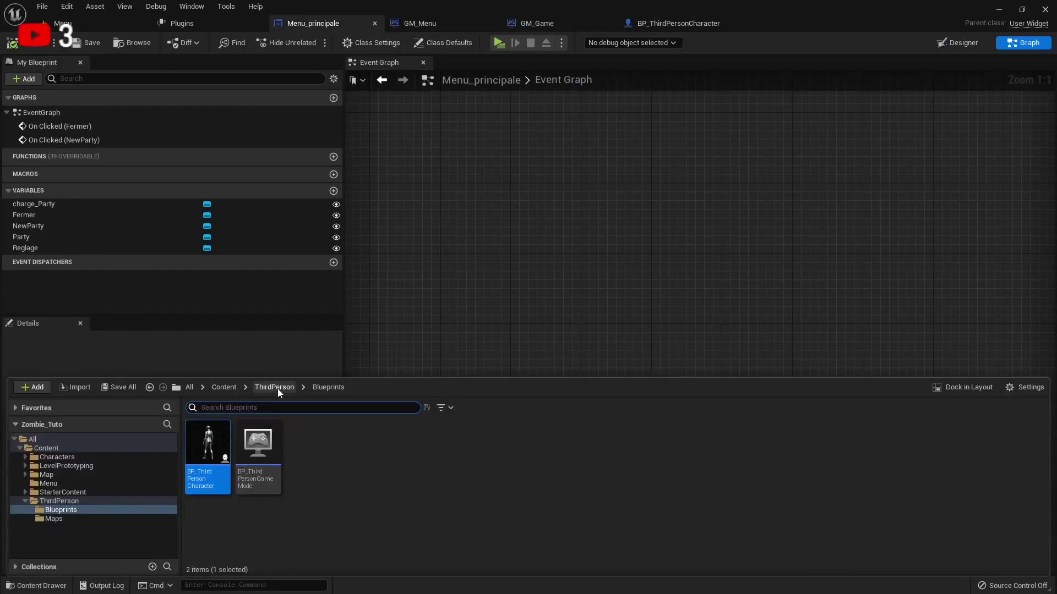
left_click(224, 388)
left_click(352, 464)
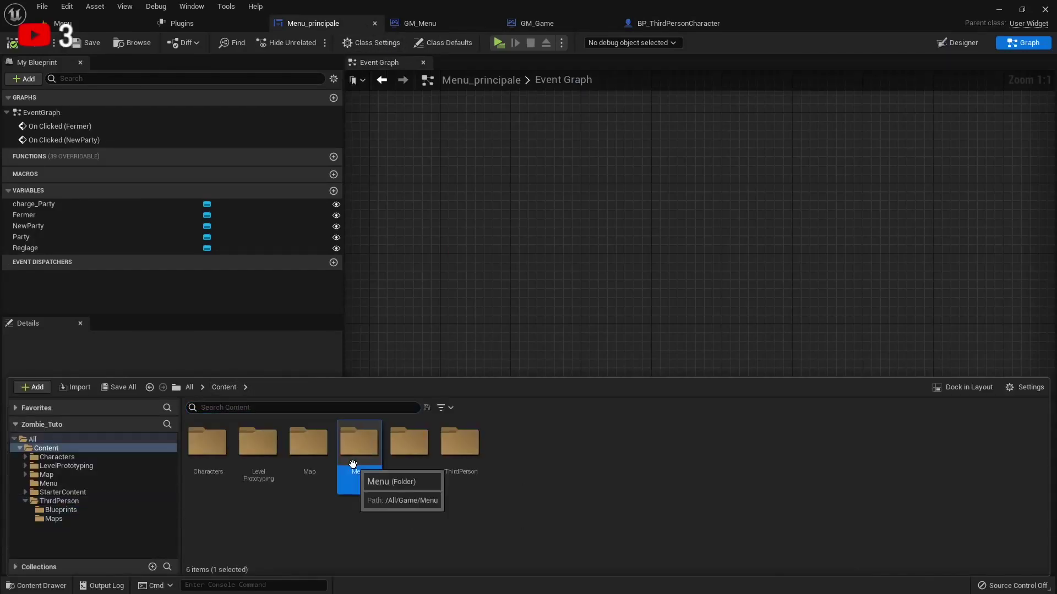
double_click(352, 464)
Create a User Widget blueprint named PlayerSelector and open it in the Designer.
right_click(289, 473)
mouse_move(326, 461)
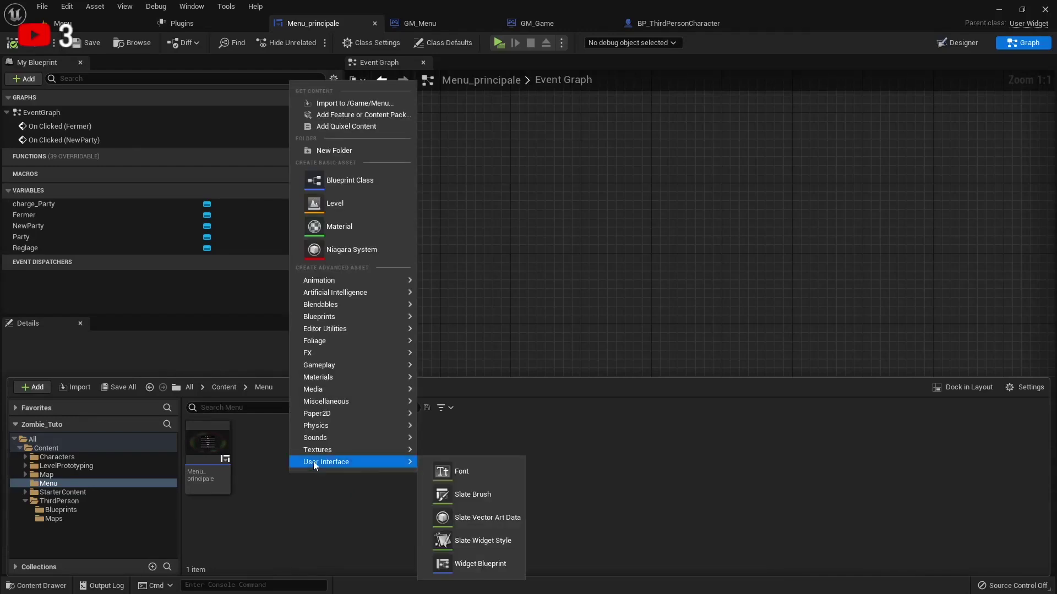
left_click(443, 562)
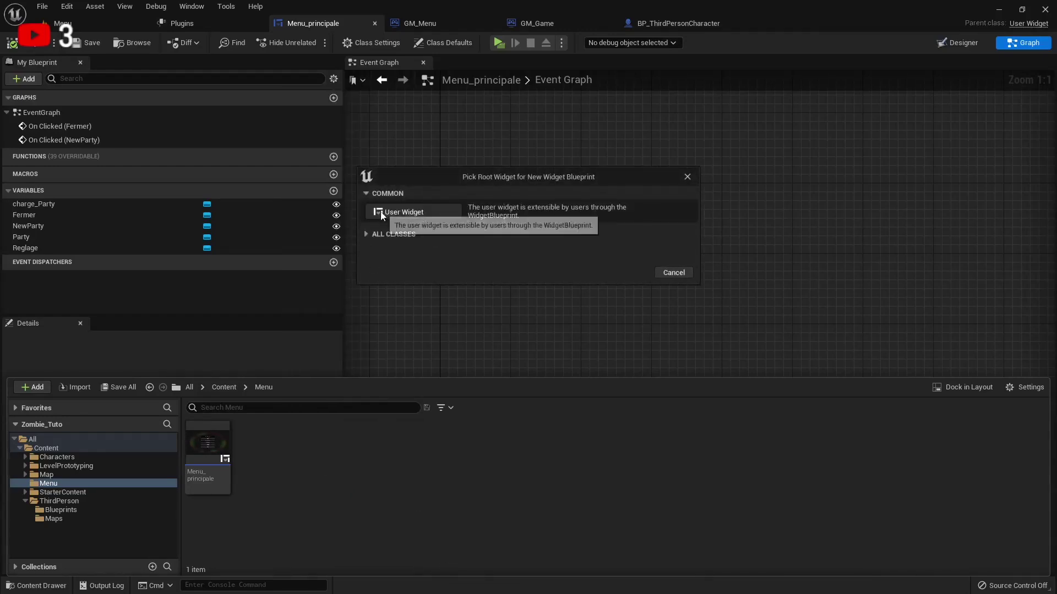
left_click(404, 212)
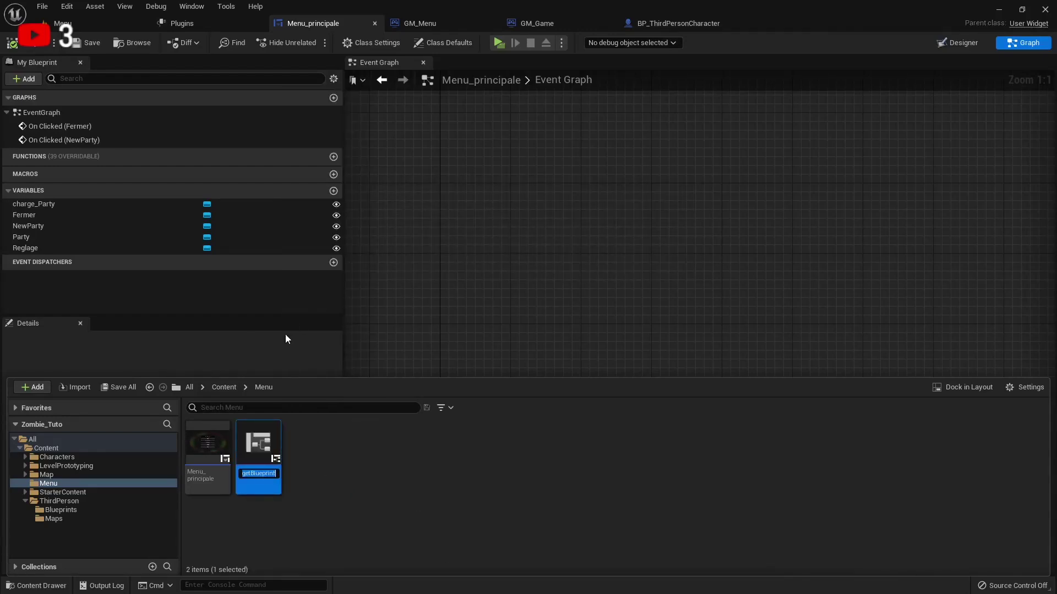
type("PlayerSe")
type("lector")
key("Return")
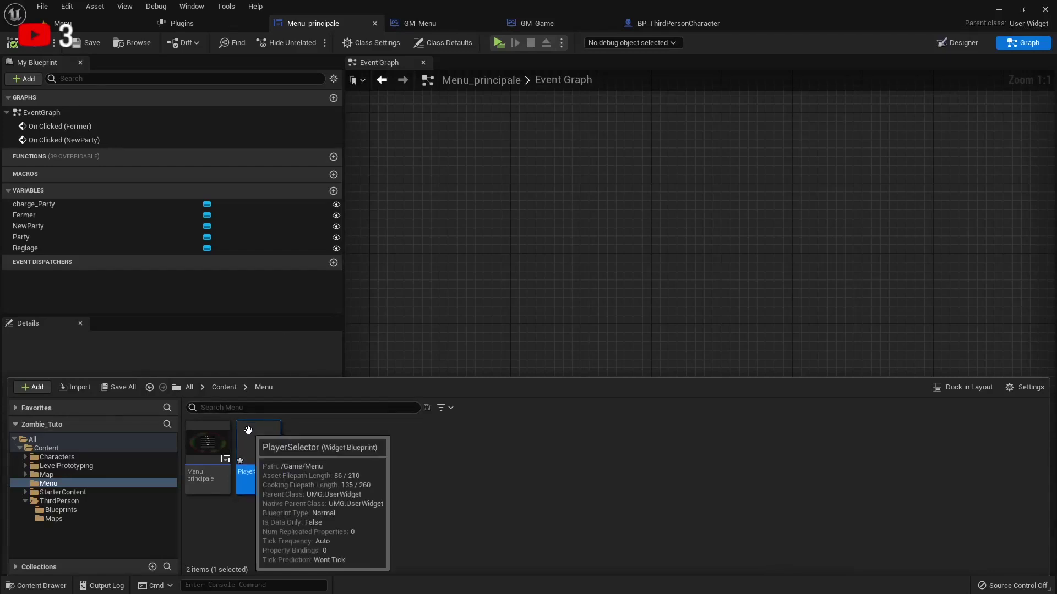
double_click(248, 430)
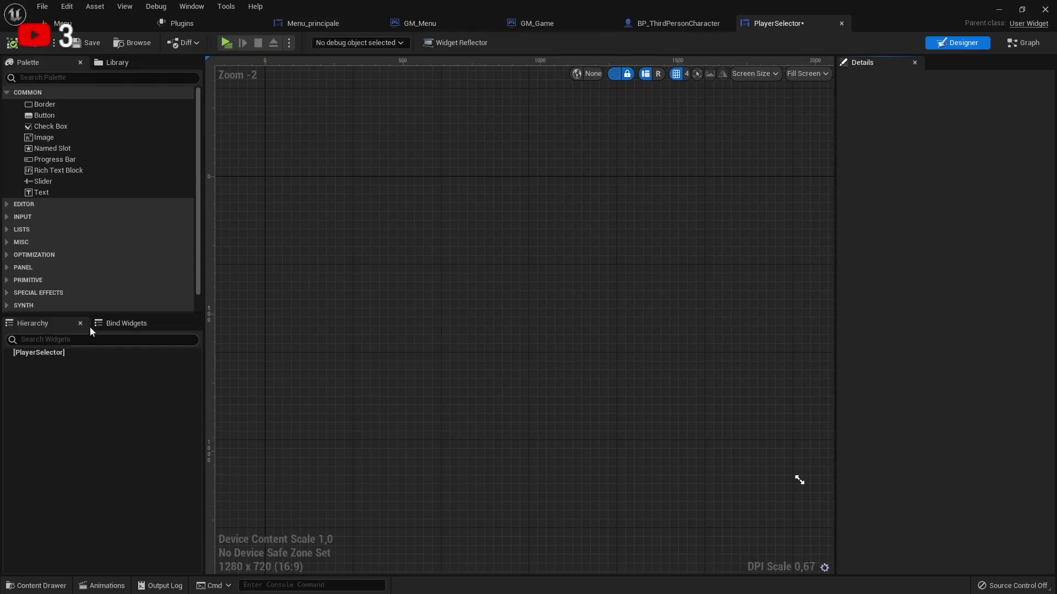
Add a Canvas Panel as PlayerSelector's root widget.
left_click(61, 78)
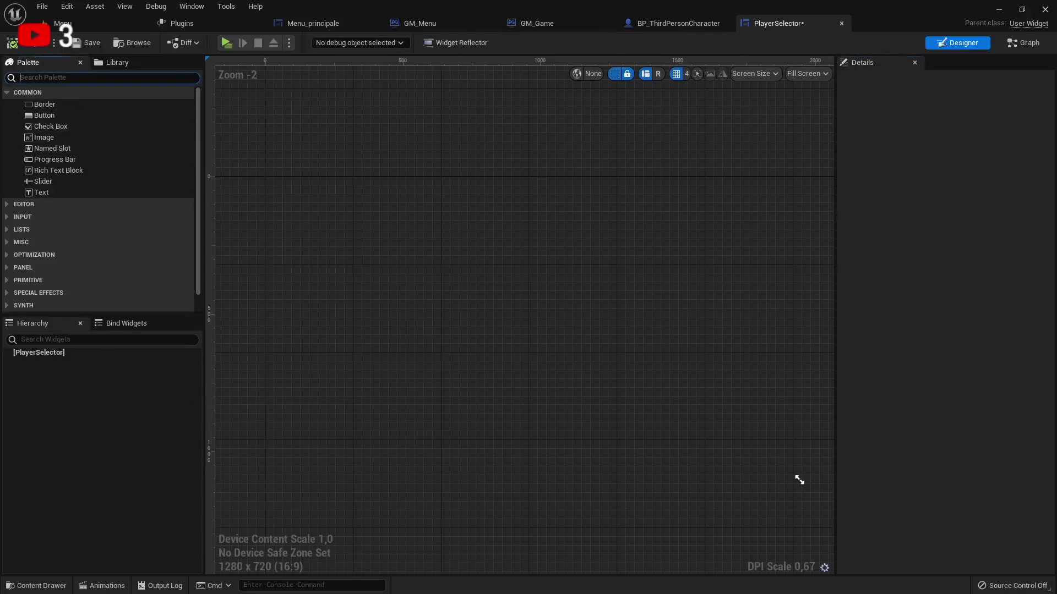
type("ca")
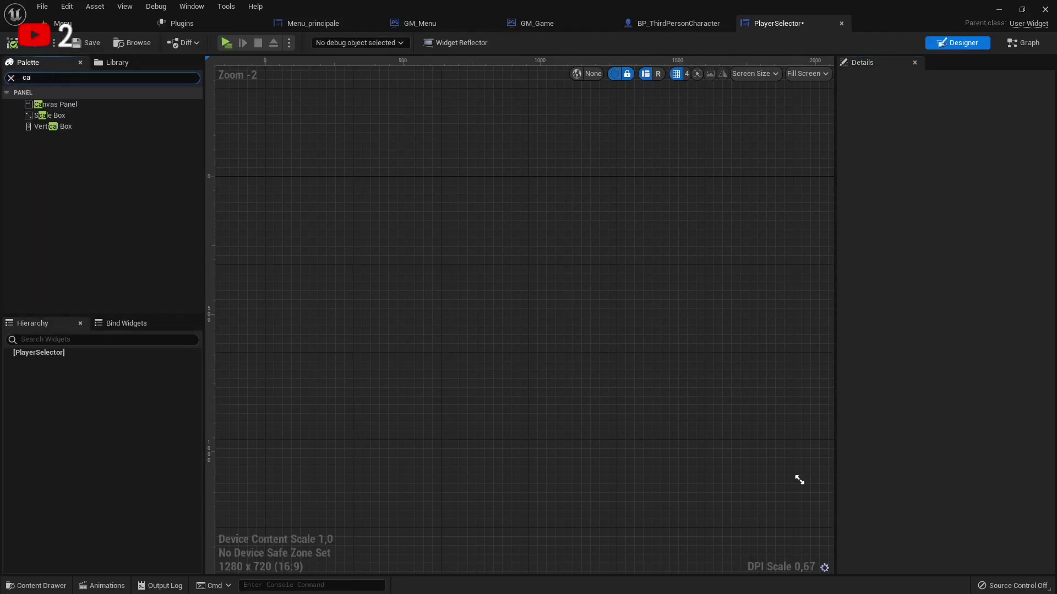
left_click_drag(49, 106, 72, 352)
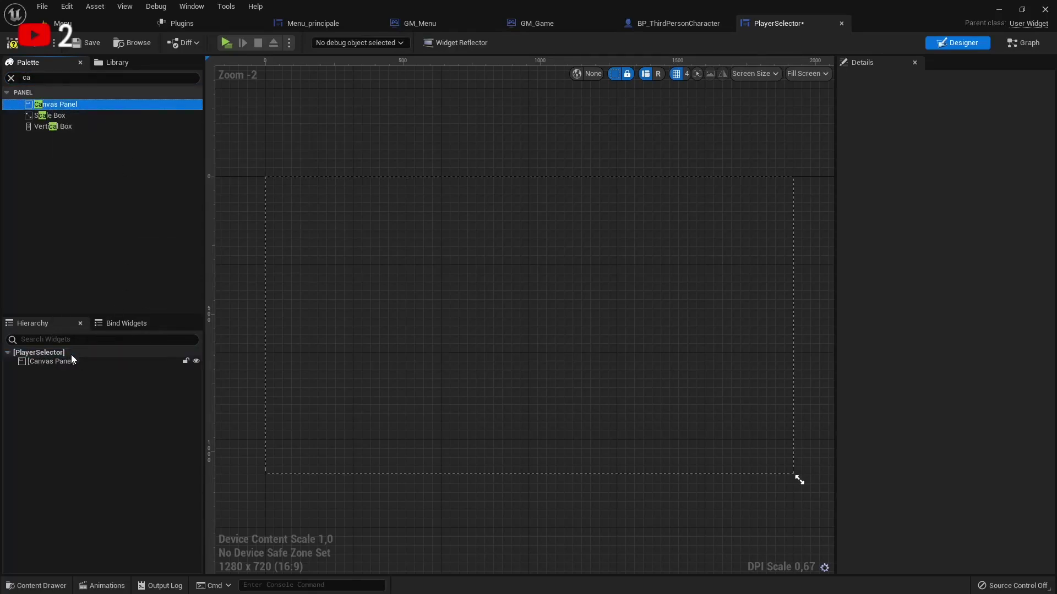
left_click(61, 361)
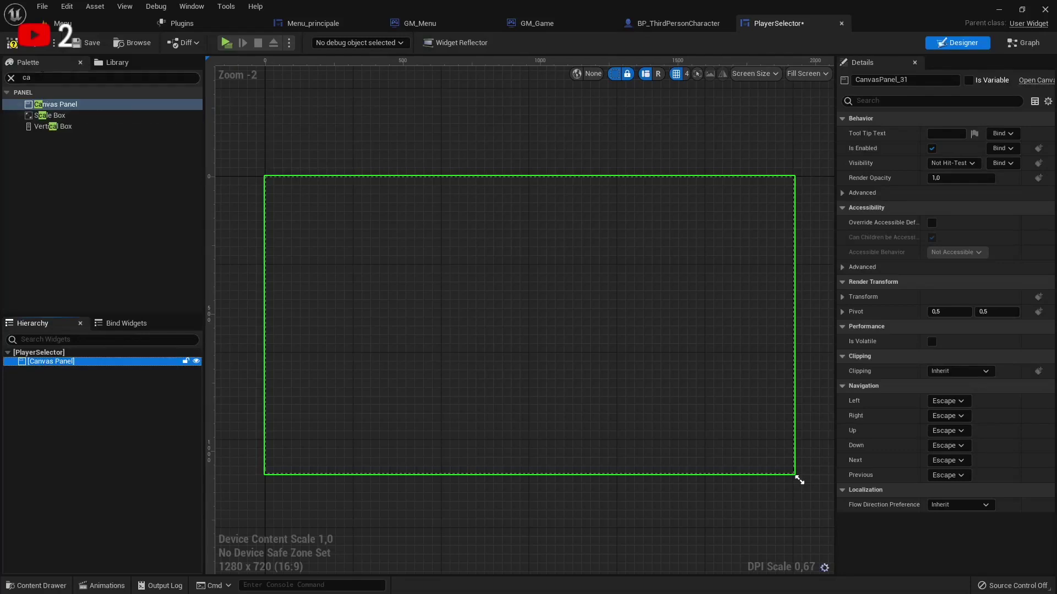
Nest a Border inside the Canvas Panel and a Horizontal Box inside the Border.
left_click(11, 78)
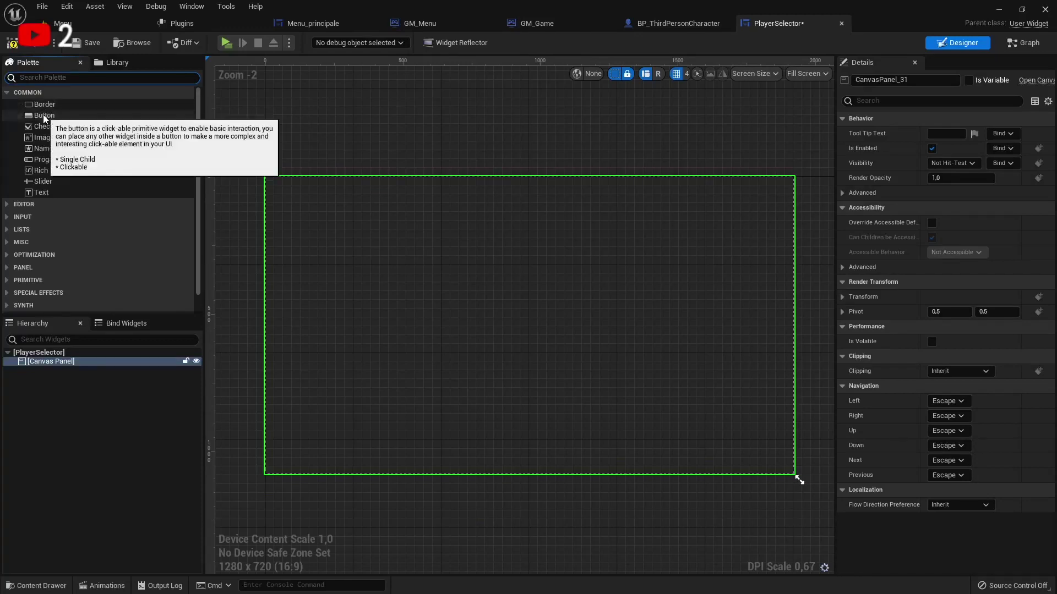
mouse_move(40, 104)
left_mouse_down()
mouse_move(107, 268)
mouse_move(51, 362)
left_mouse_up()
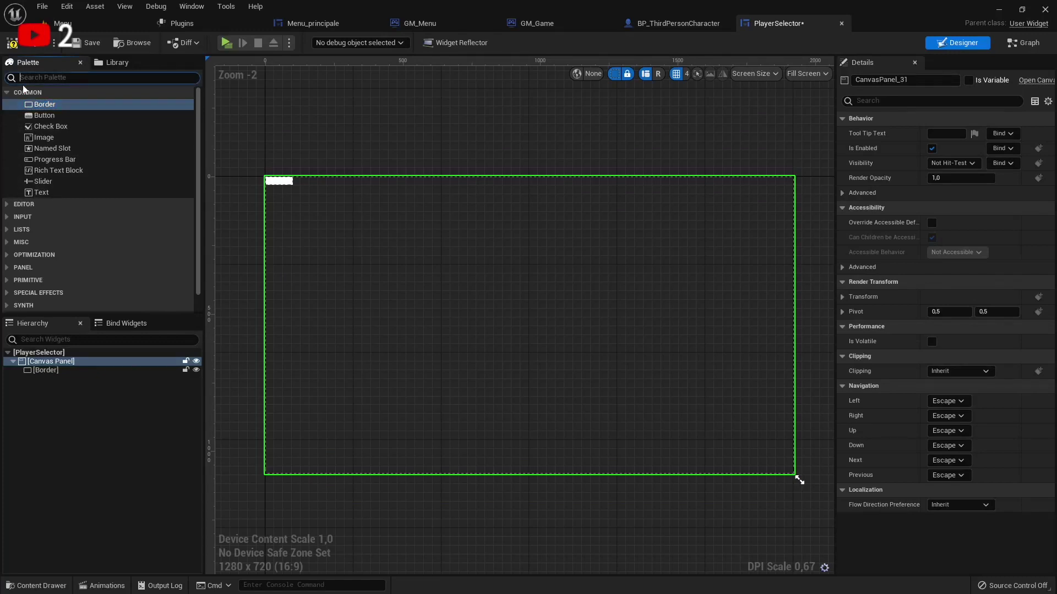
type("hor")
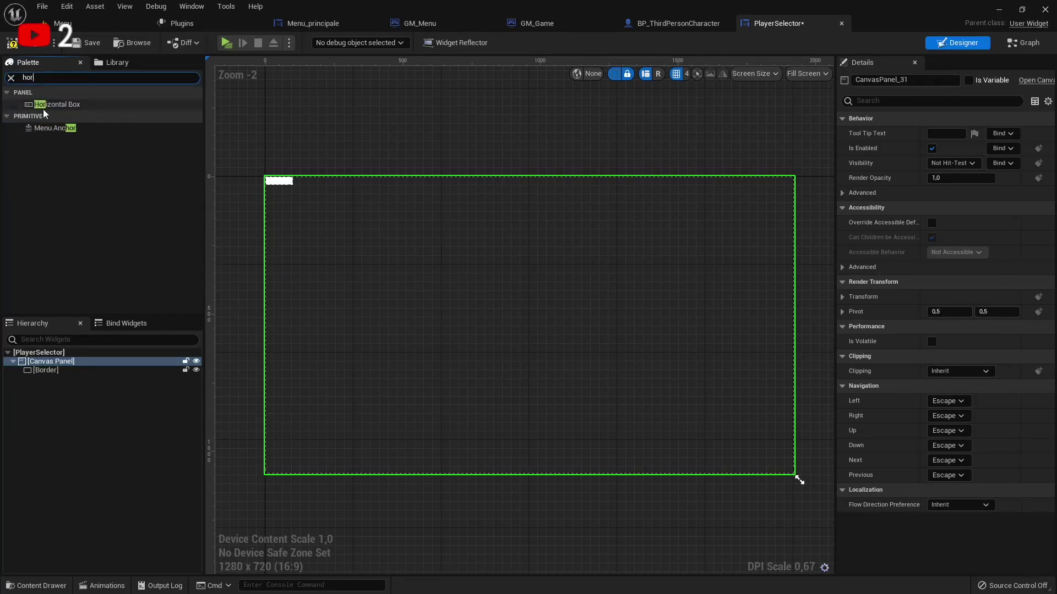
left_click_drag(47, 105, 61, 369)
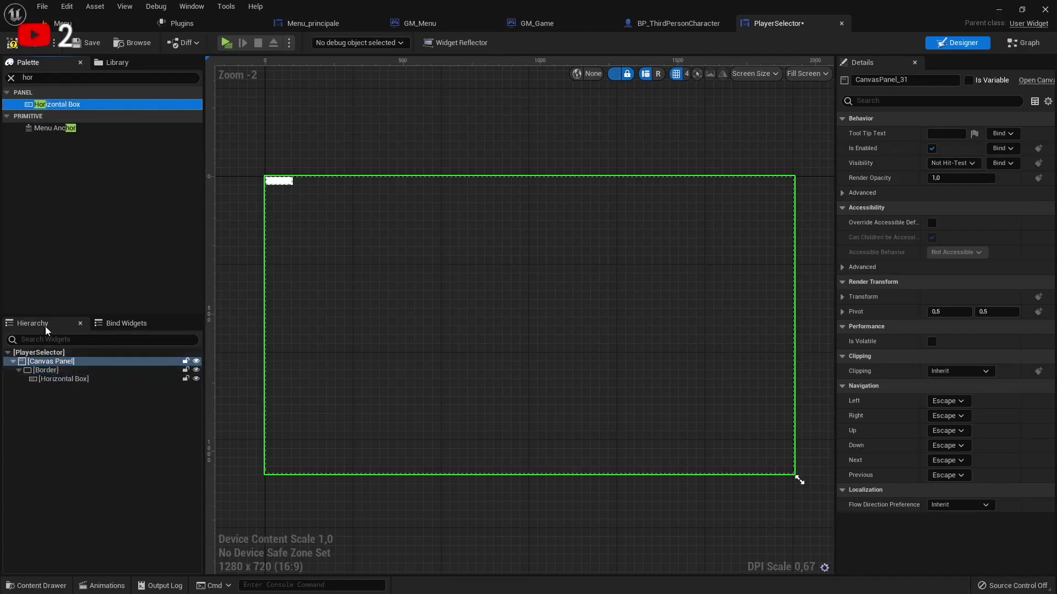
left_click(59, 381)
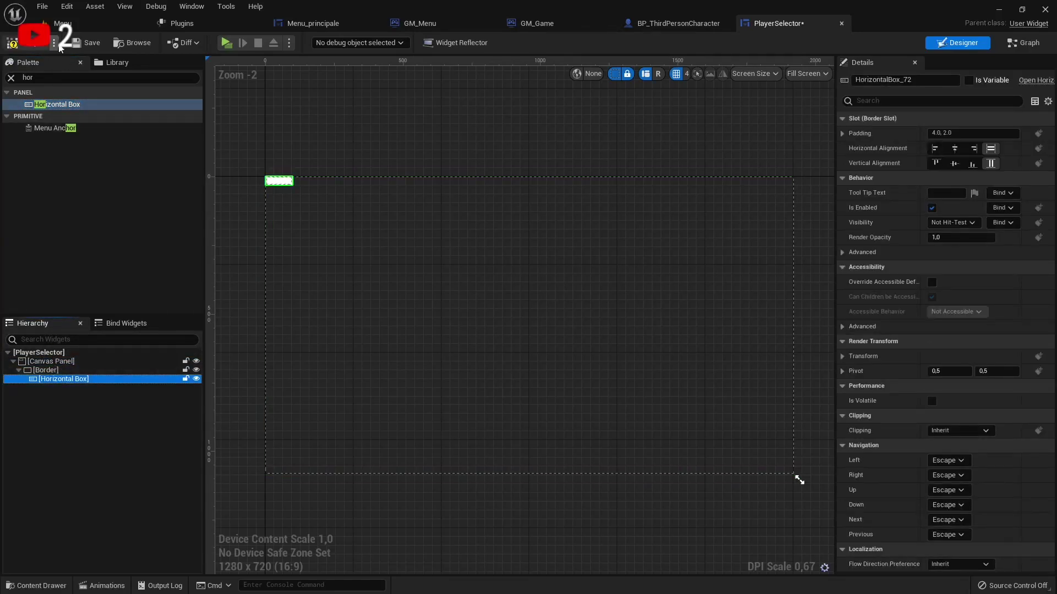
Add a Button from the unfiltered Palette into the Horizontal Box.
left_click(37, 76)
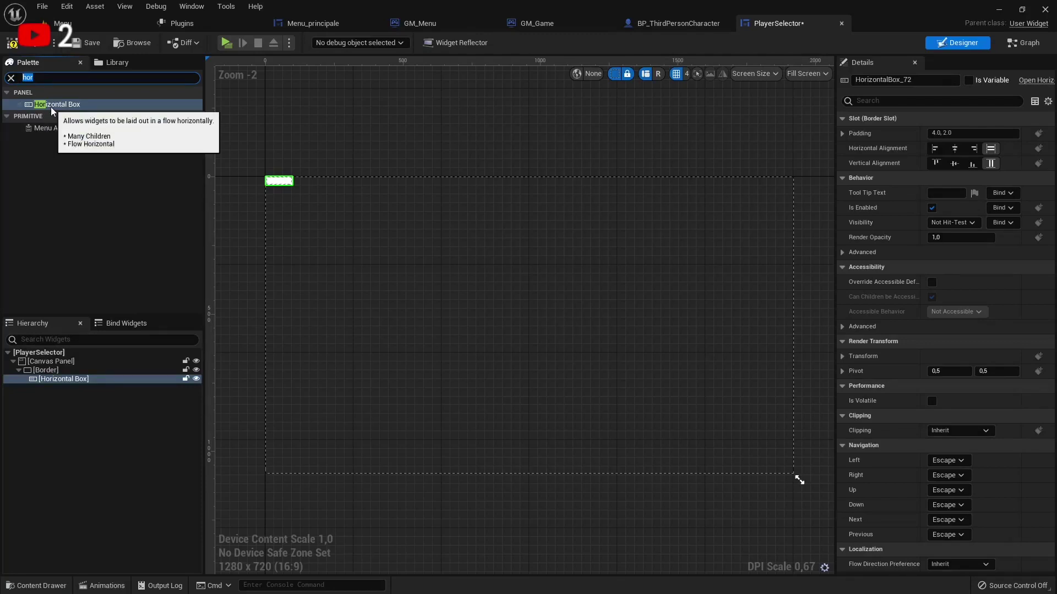
key("BackSpace")
left_click_drag(44, 115, 78, 382)
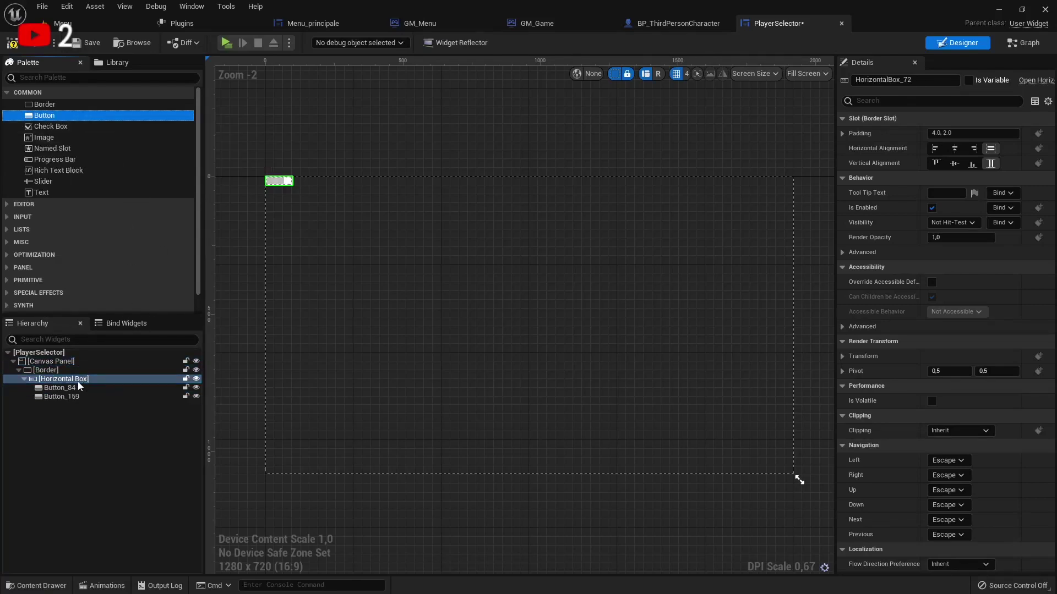
Rearrange the Border on the canvas, keeping Button_159 inside the Horizontal Box.
left_click(79, 385)
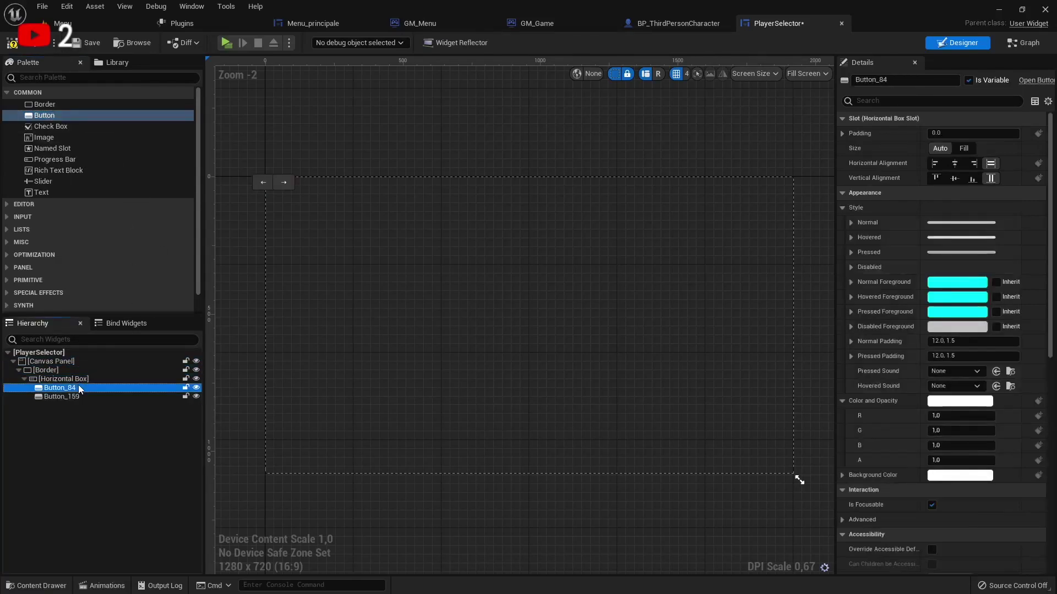
left_click(87, 378)
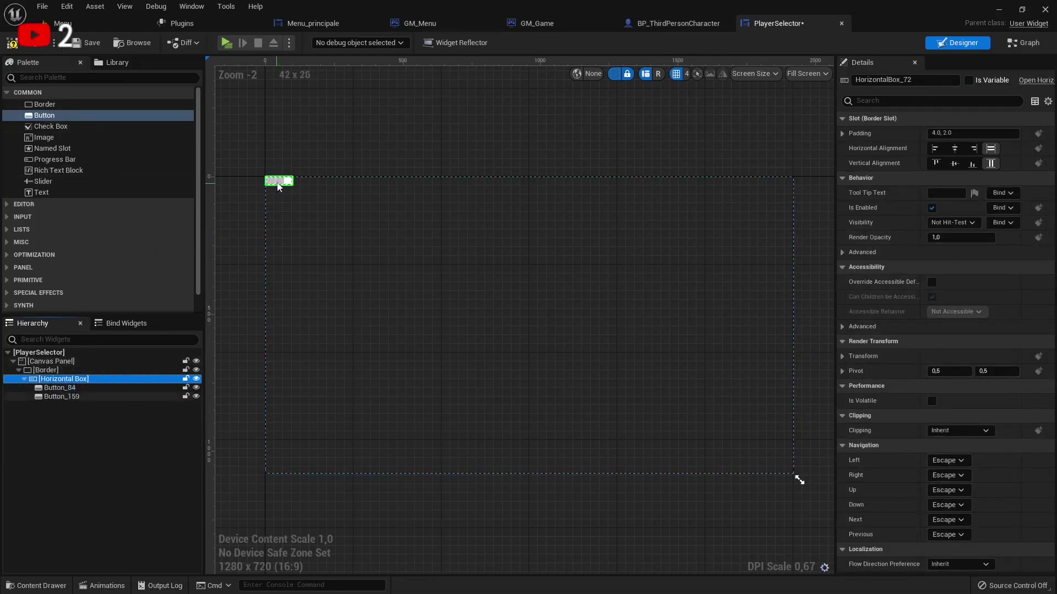
mouse_move(77, 380)
left_mouse_down()
mouse_move(319, 203)
mouse_move(478, 234)
left_mouse_up()
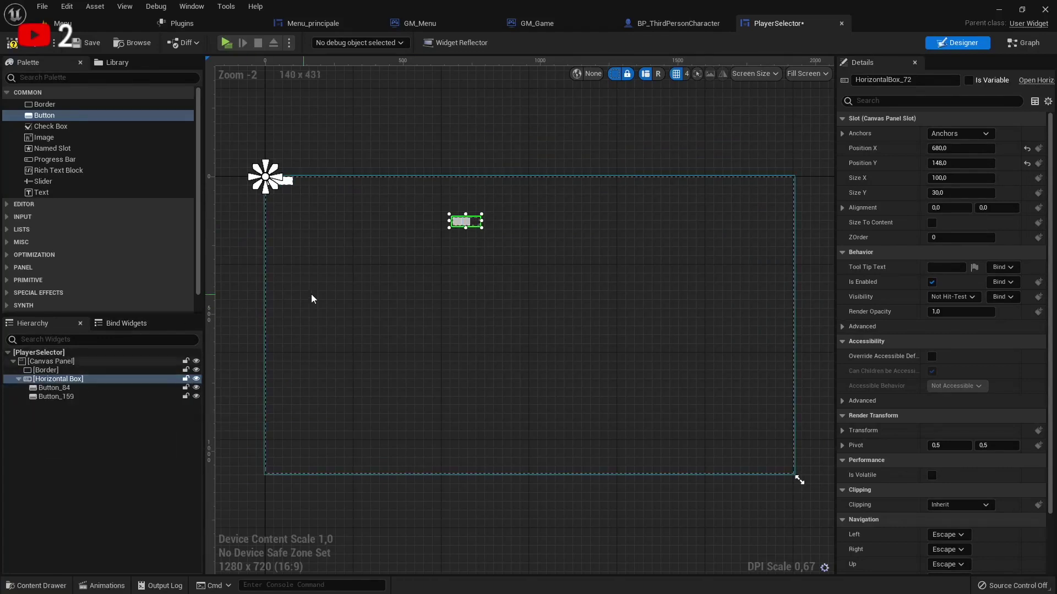
left_click(318, 279)
left_click(285, 185)
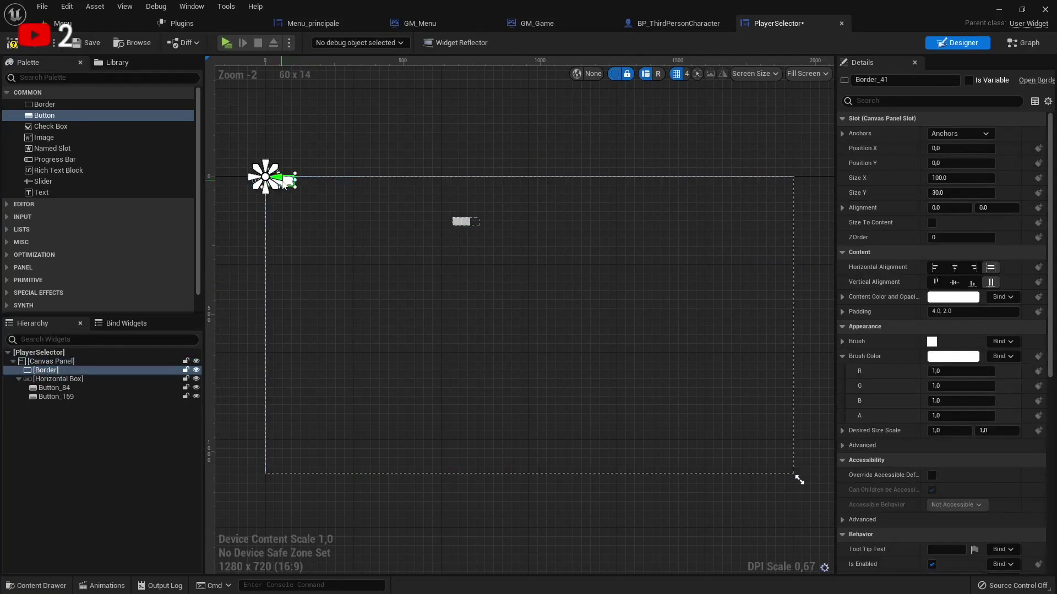
left_click_drag(285, 185, 347, 220)
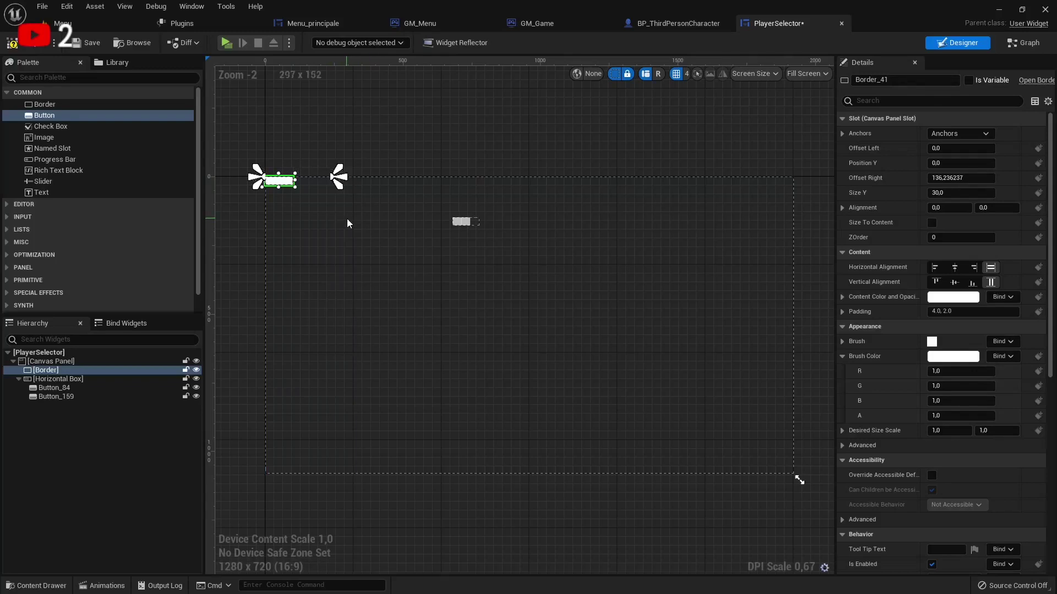
left_click_drag(294, 186, 421, 268)
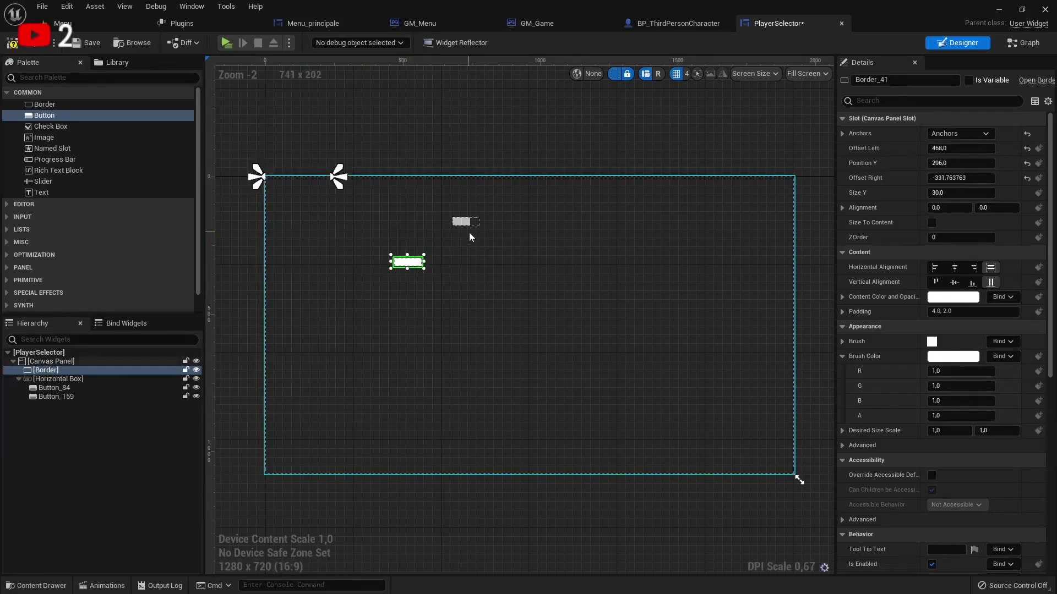
left_click_drag(466, 225, 408, 264)
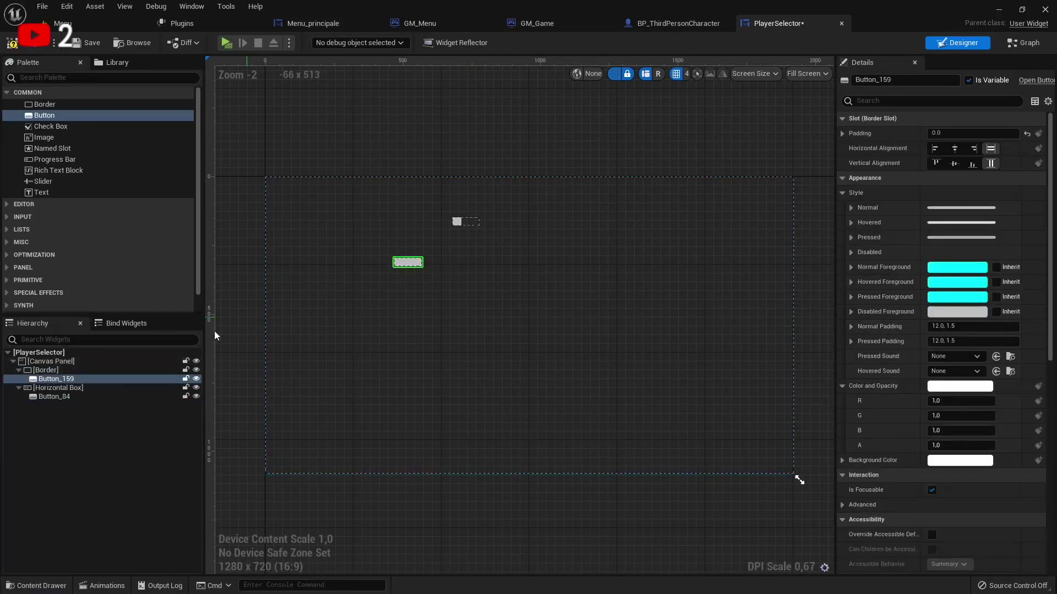
left_click_drag(43, 380, 48, 387)
left_click(49, 379)
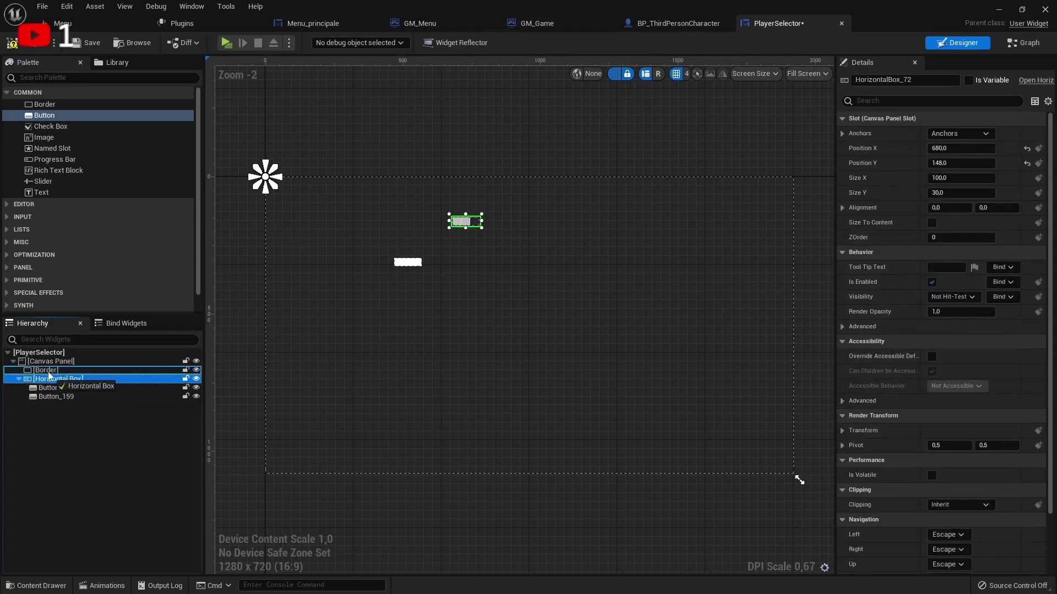
Anchor the Border stretched across the top, enlarge it and place it top centre.
left_click(45, 371)
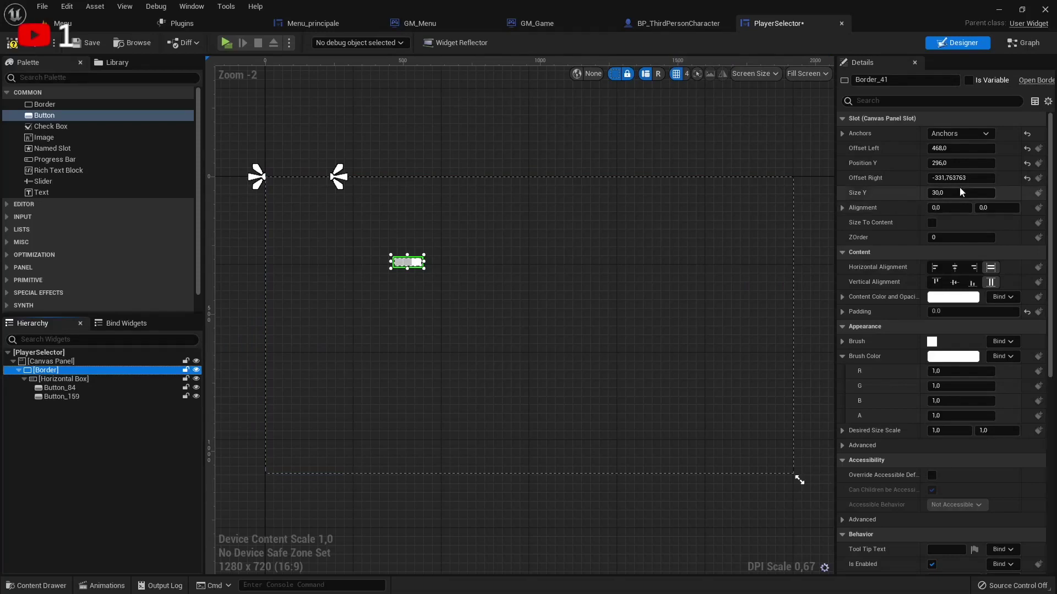
left_click(966, 135)
left_click(1022, 168)
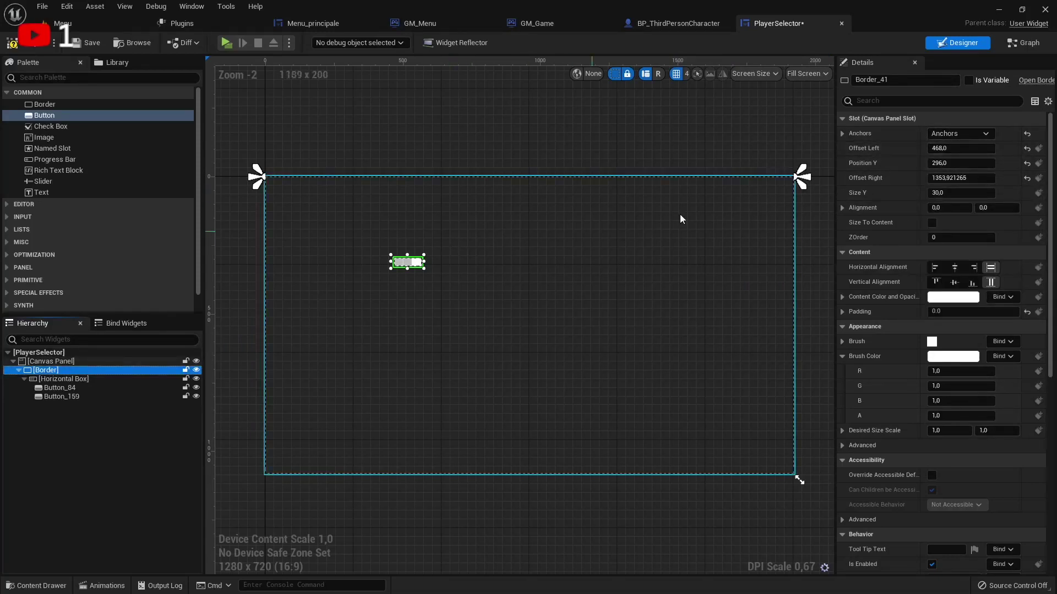
left_click_drag(424, 269, 489, 297)
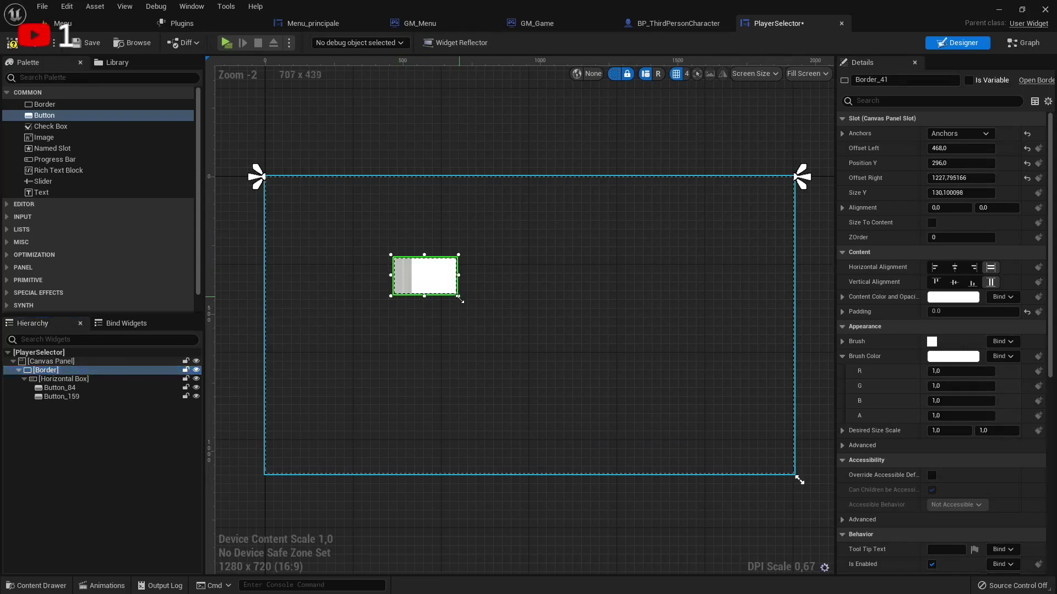
mouse_move(426, 277)
left_mouse_down()
mouse_move(526, 221)
mouse_move(503, 217)
mouse_move(597, 217)
left_mouse_up()
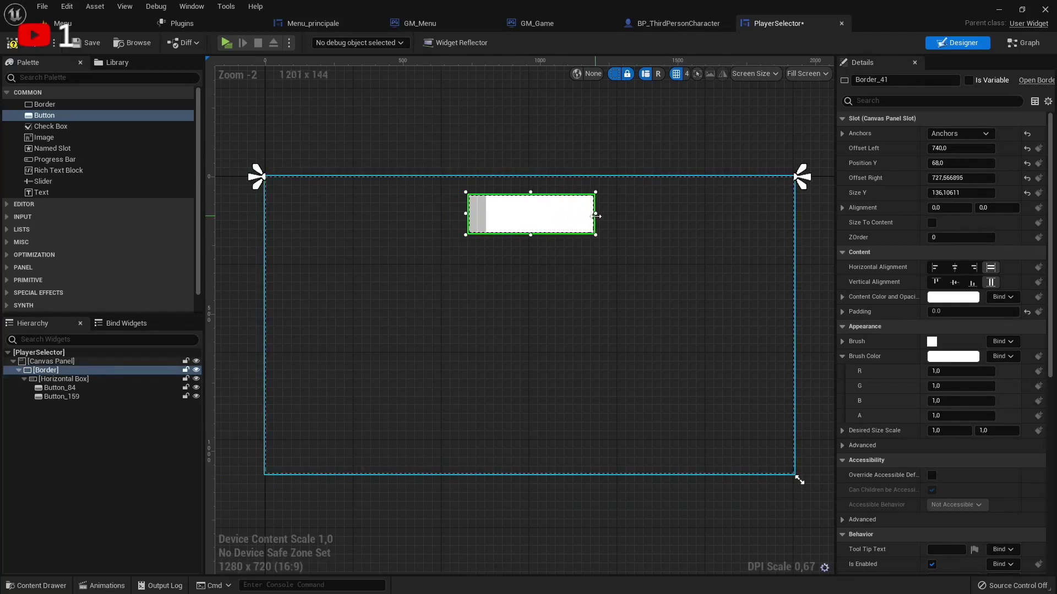
left_click(51, 381)
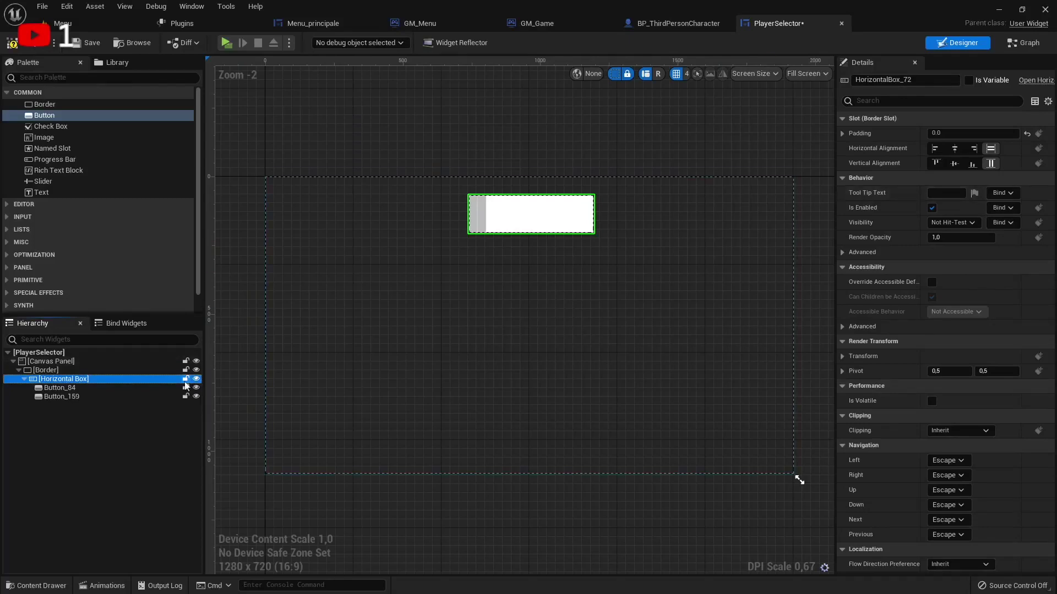
Select Button_84 and Button_159 and set them to fill the box horizontally and vertically.
left_click(59, 388)
left_click(62, 396, "shift")
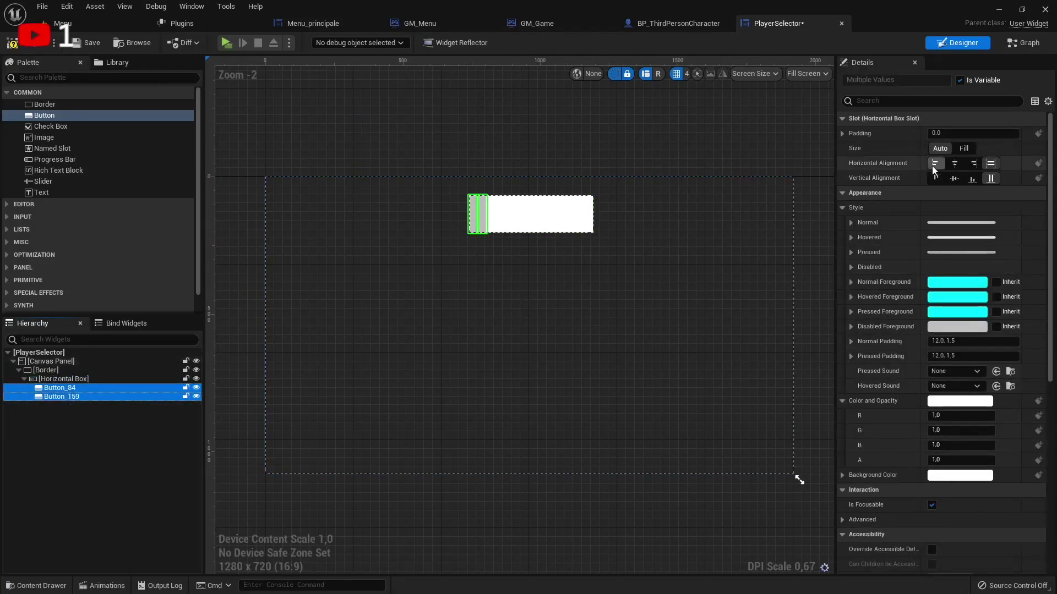
left_click(959, 152)
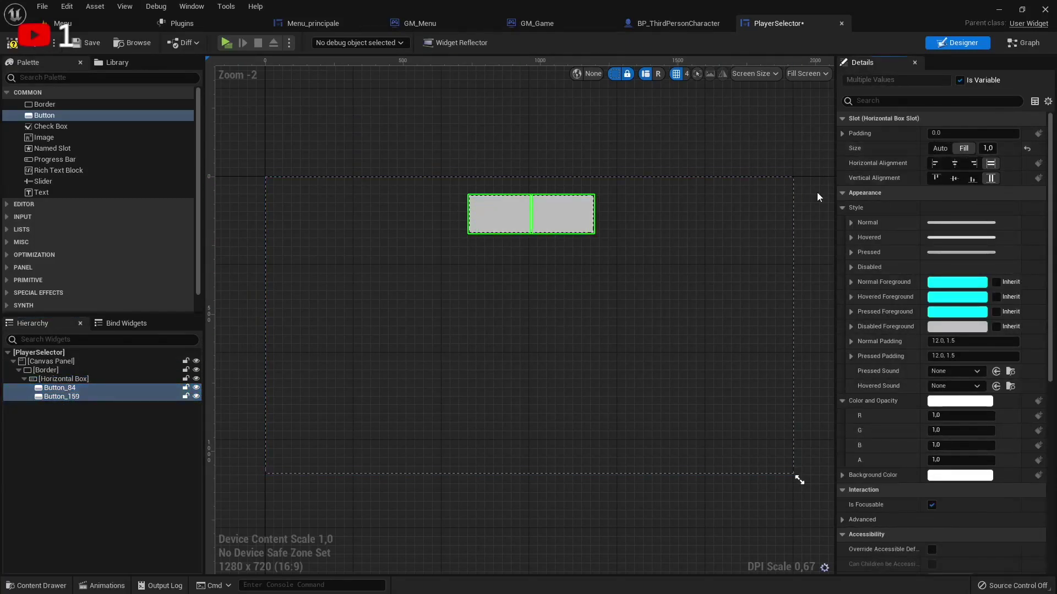
left_click(954, 164)
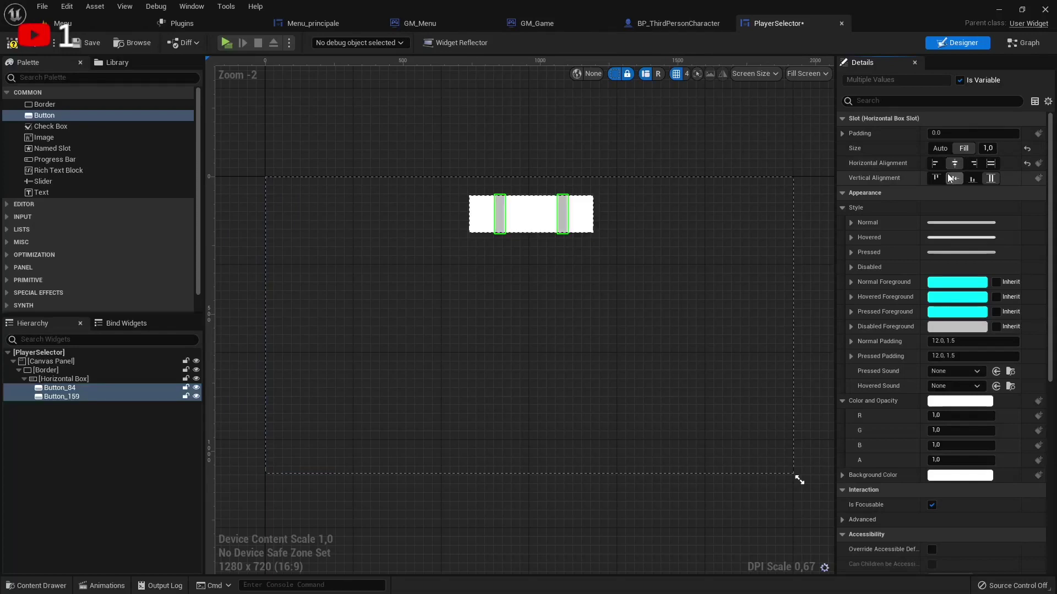
left_click(954, 179)
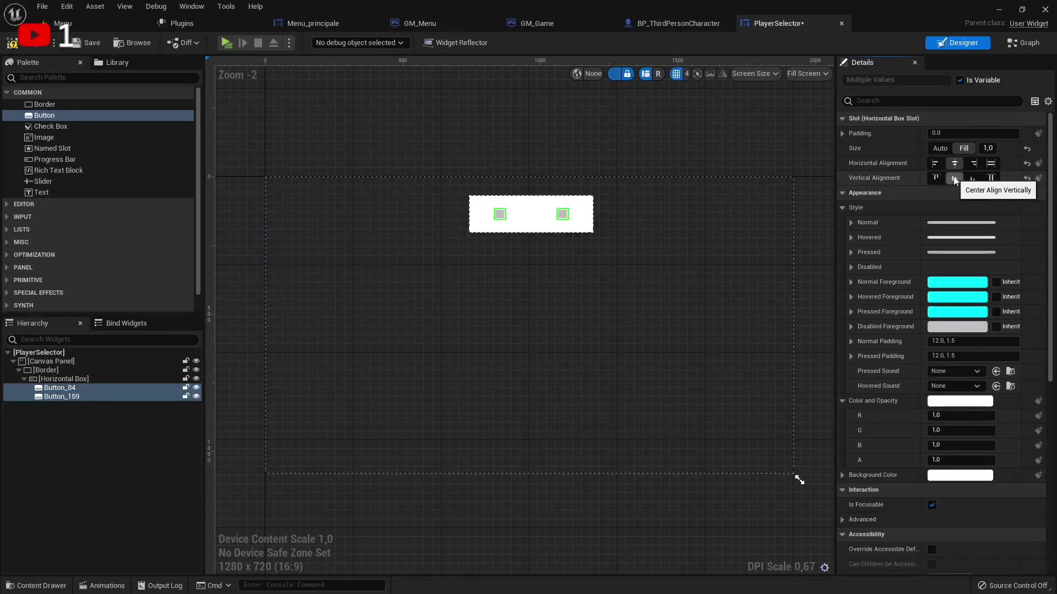
left_click(992, 164)
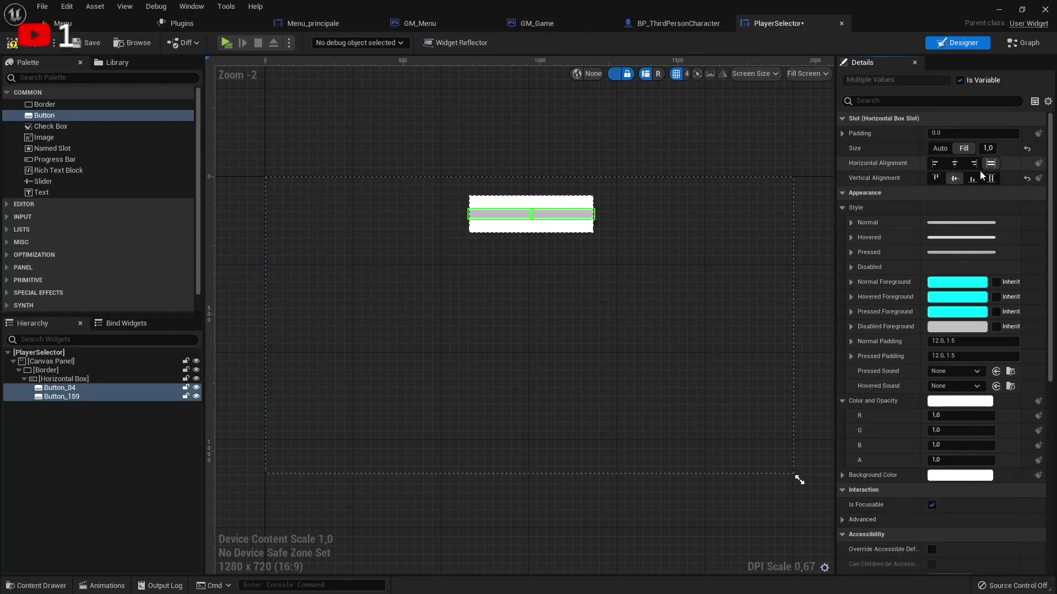
left_click(990, 179)
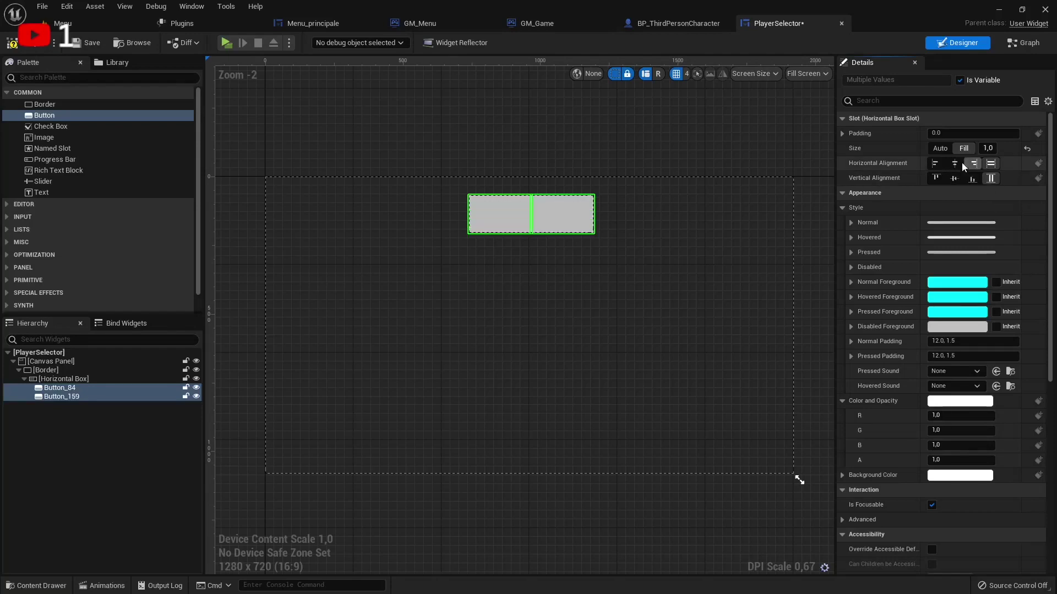
Give both buttons top and bottom padding of 25.
left_click(844, 133)
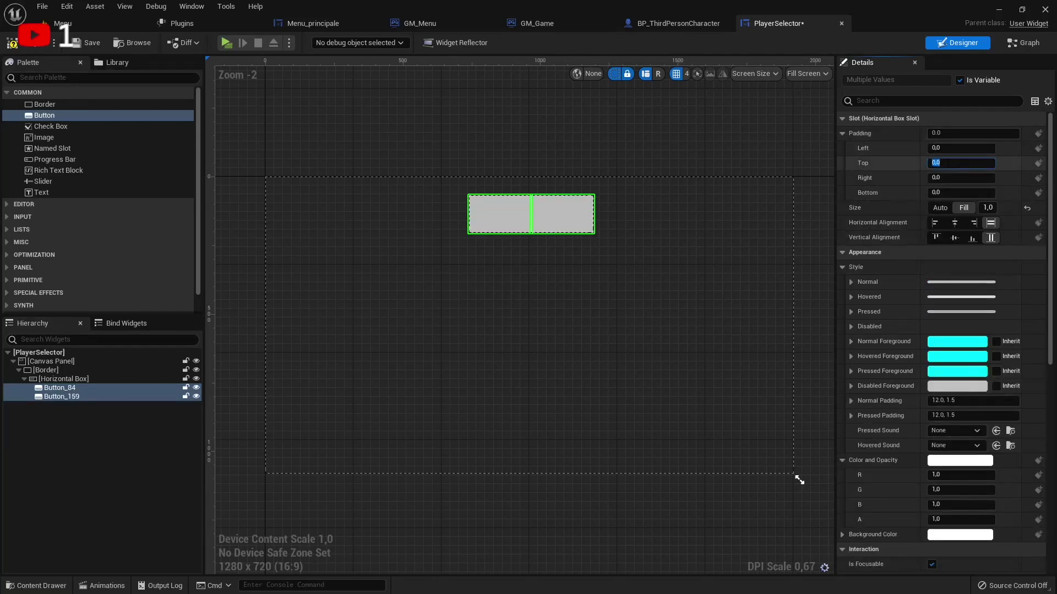
left_click(943, 190)
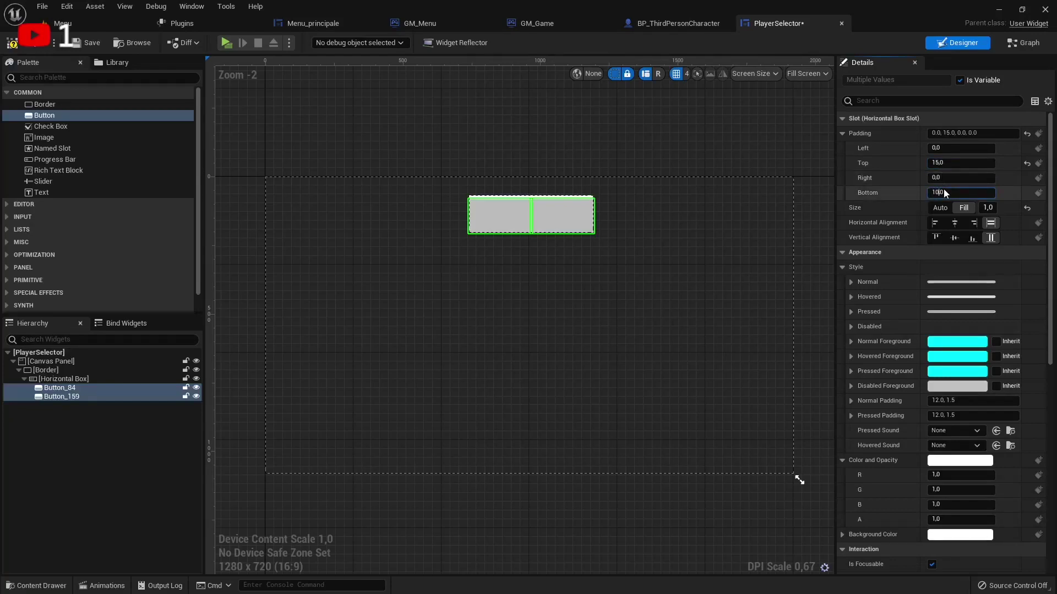
type("1")
key("BackSpace")
type("5")
key("Return")
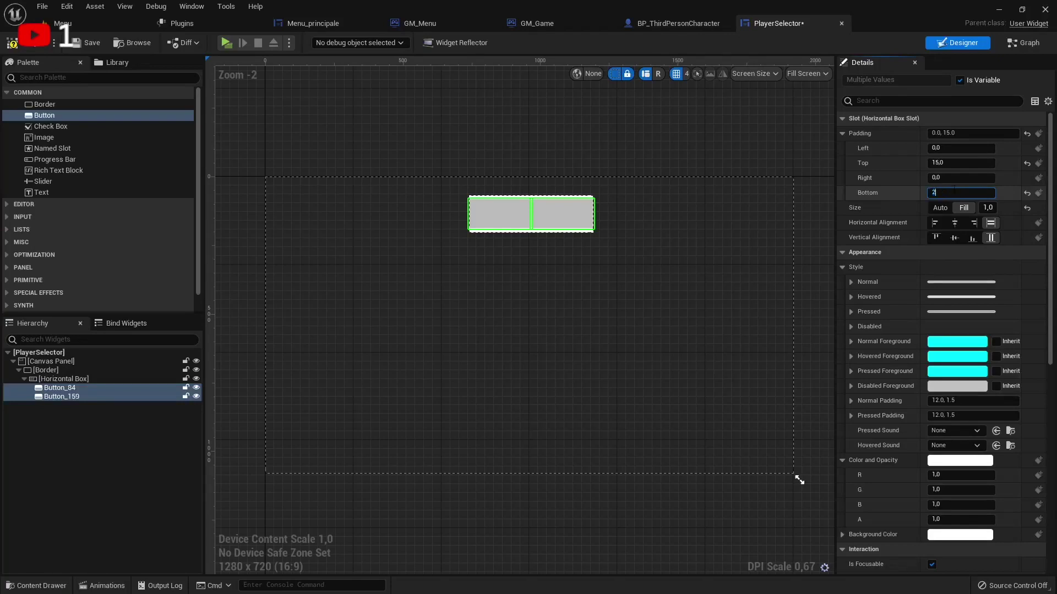
type("5")
left_click(952, 163)
type("25")
key("Return")
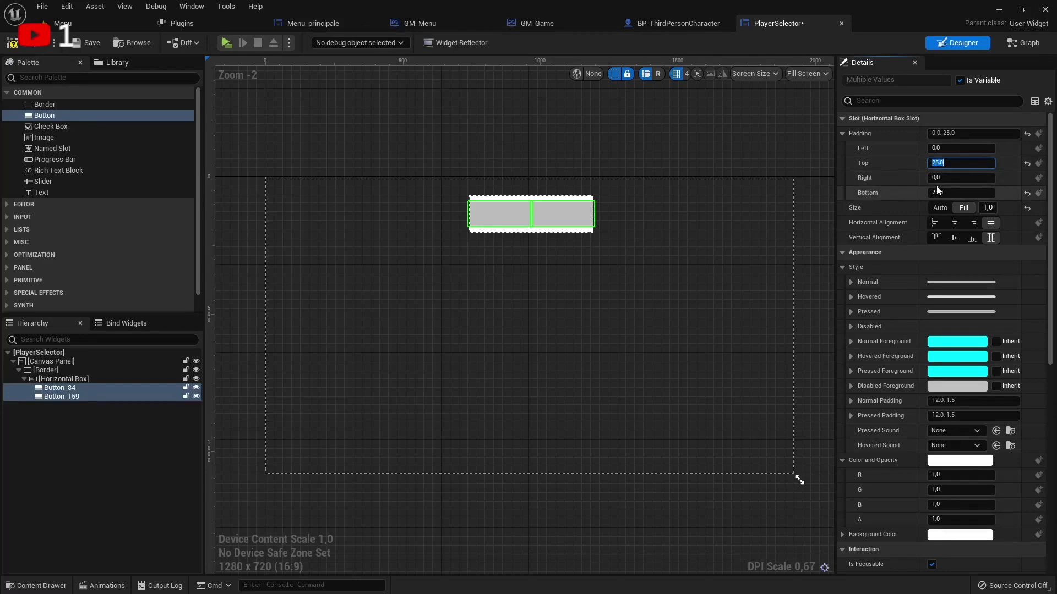
Resize the Border around the buttons and set its Brush Color alpha to 0.
left_click(517, 230)
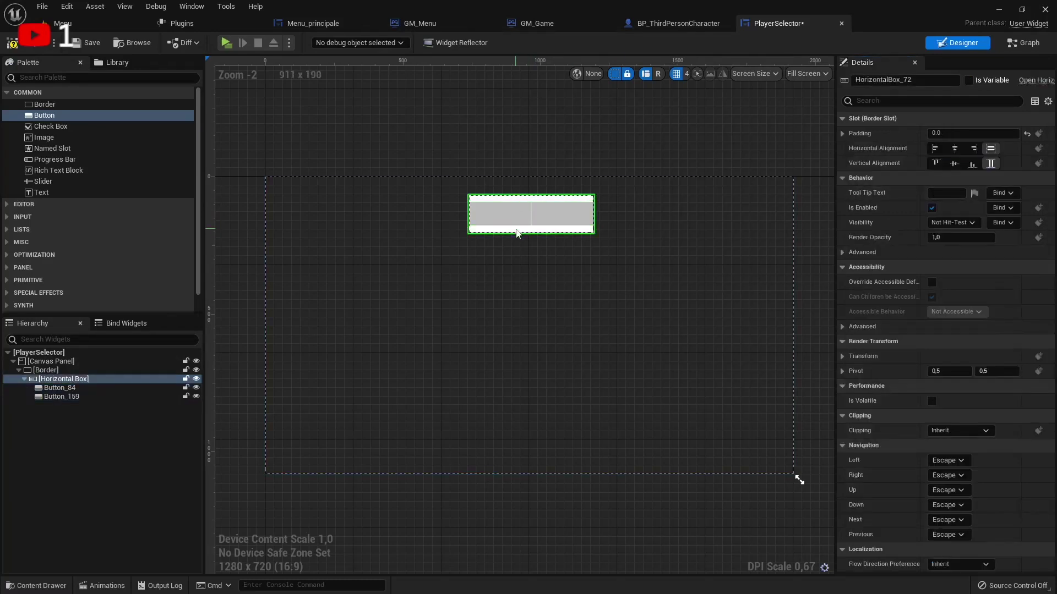
left_click(70, 370)
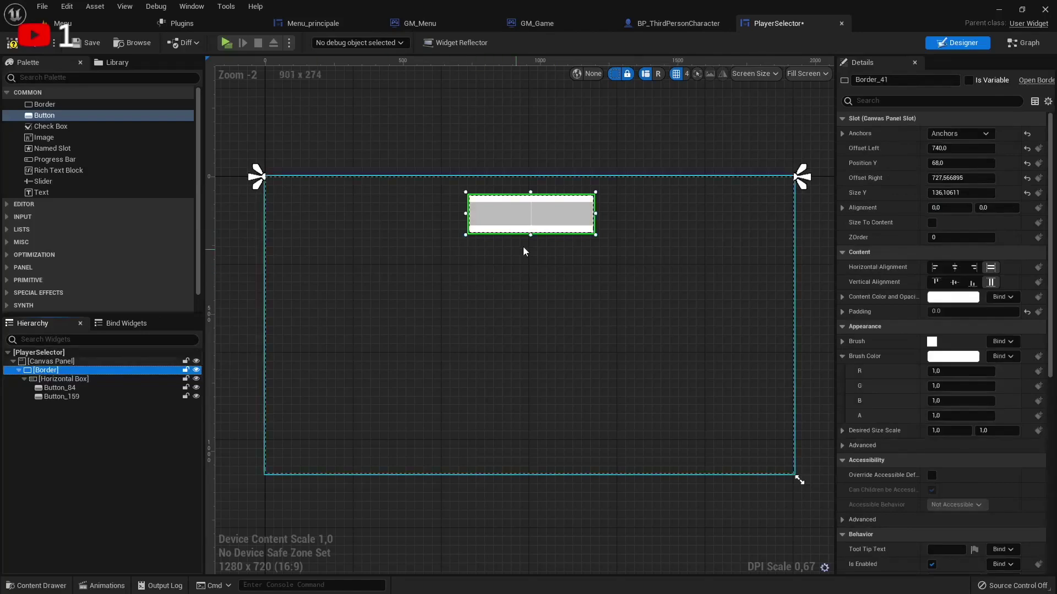
left_click_drag(531, 236, 526, 230)
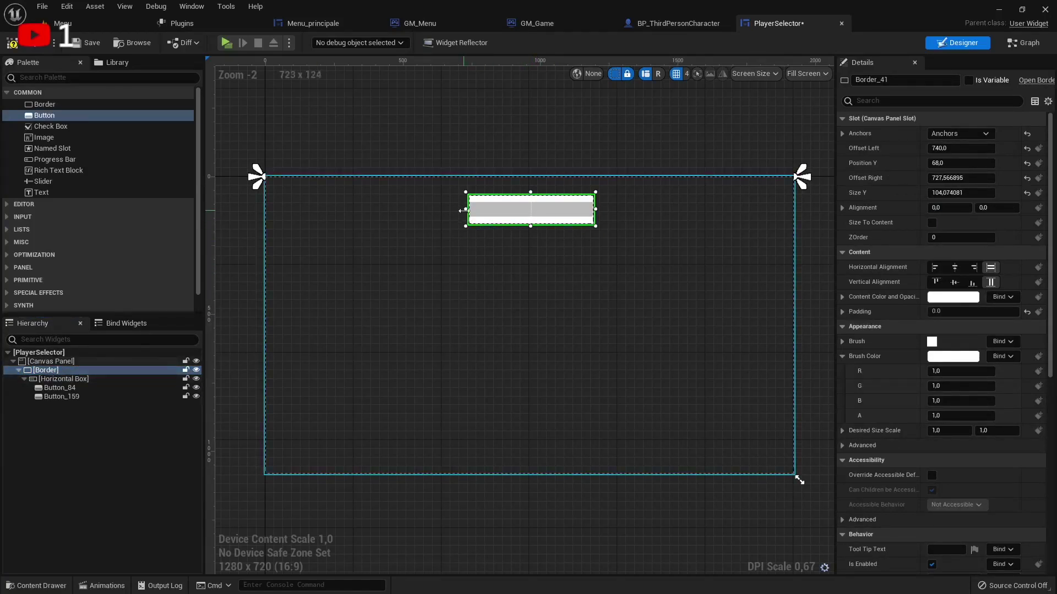
left_click_drag(464, 209, 454, 209)
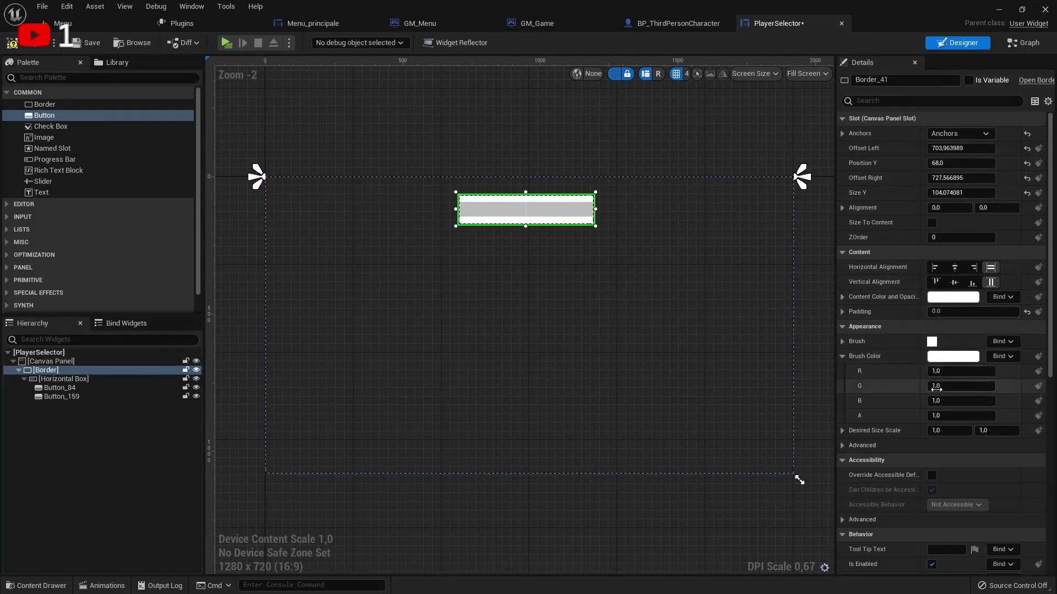
left_click(938, 414)
type("0")
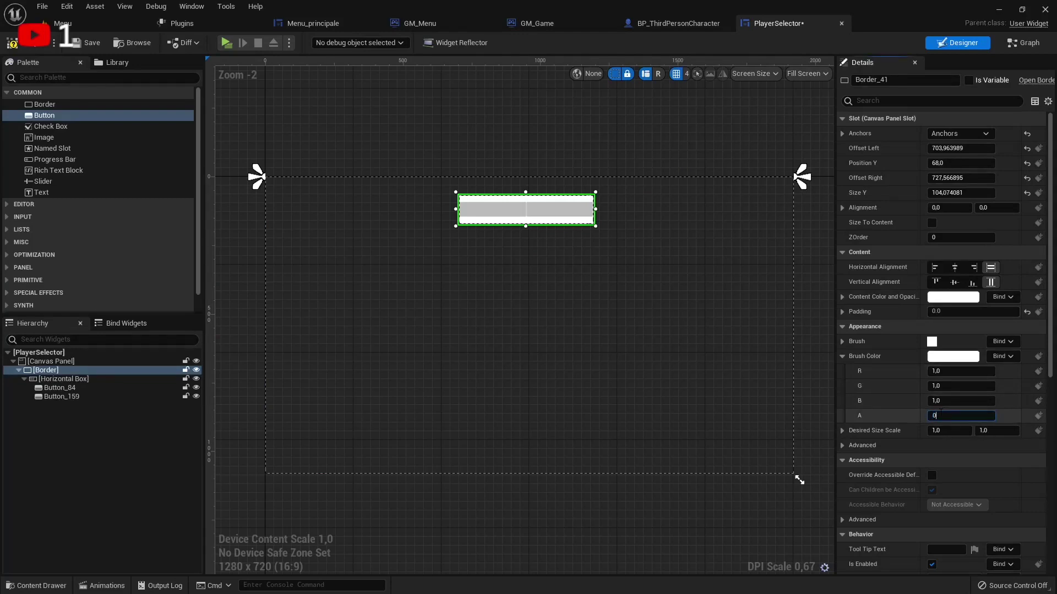
key("Return")
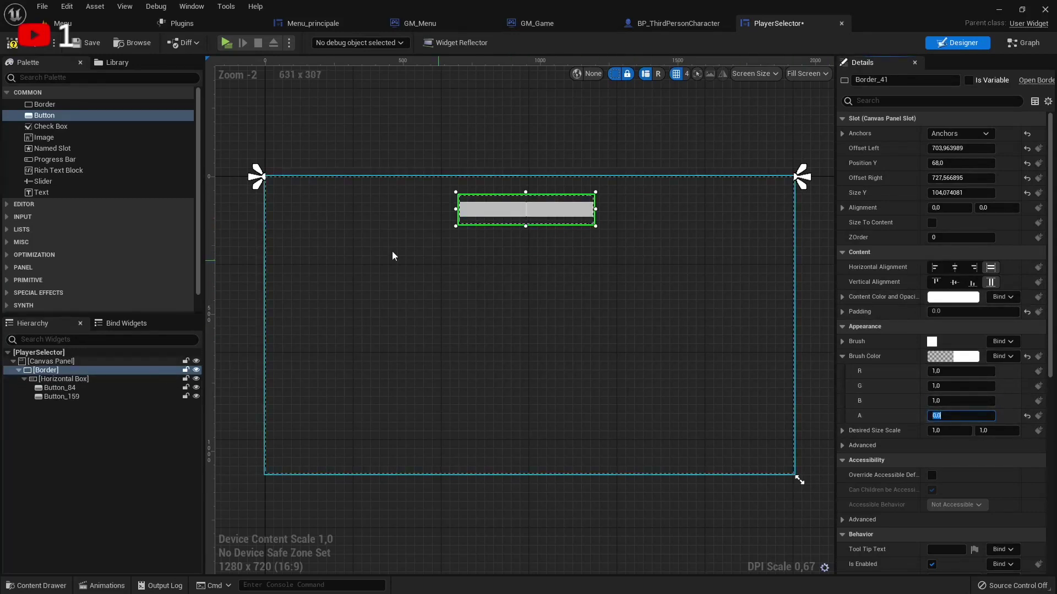
Set both buttons' left and right padding to 10, then check the spacing.
left_click(503, 210)
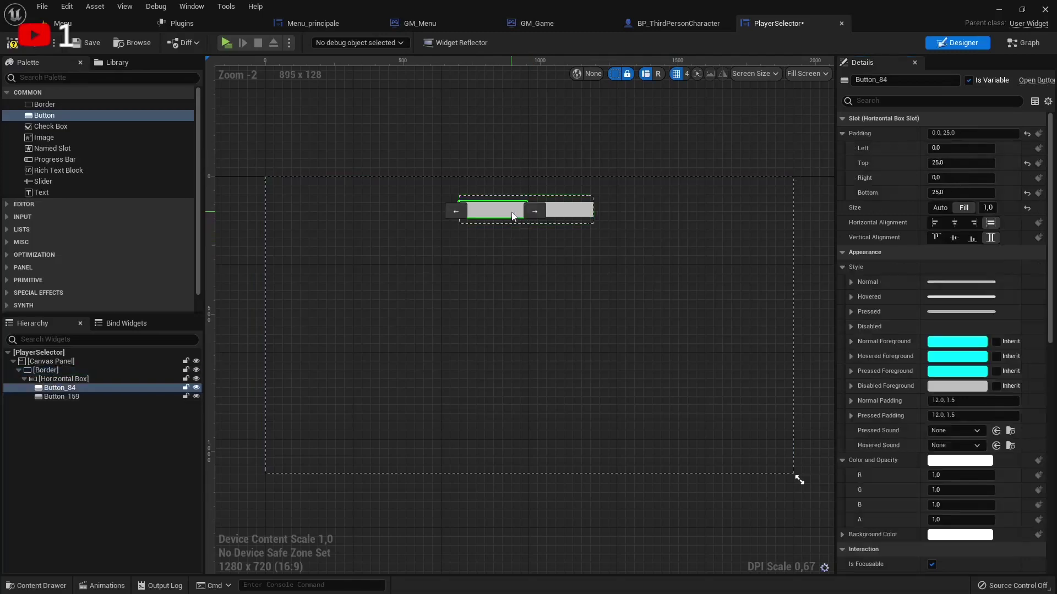
left_click(564, 220, "ctrl")
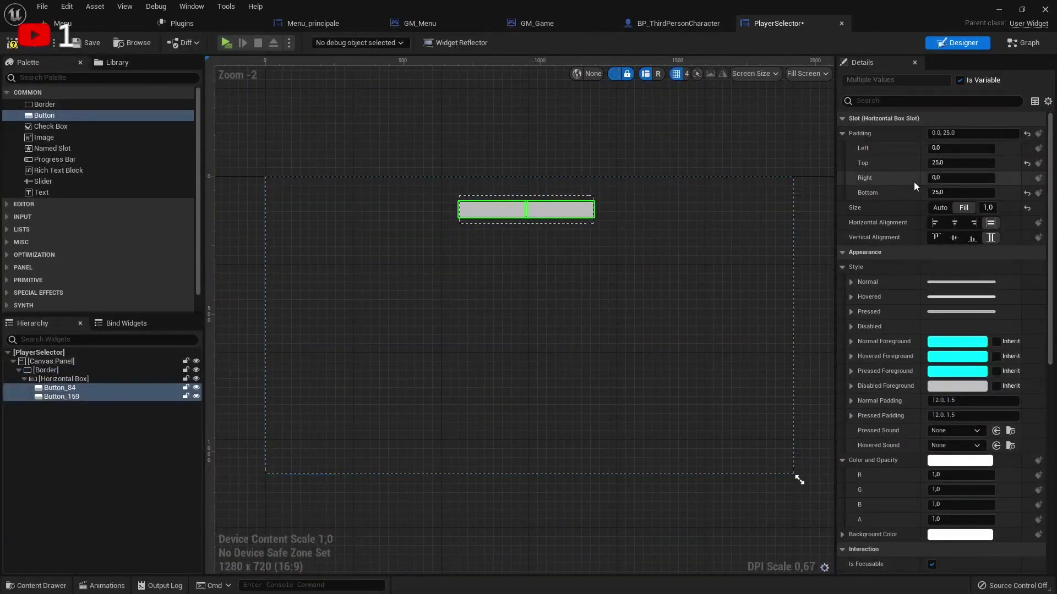
left_click(959, 177)
type("0")
left_click(960, 149)
type("10")
key("Return")
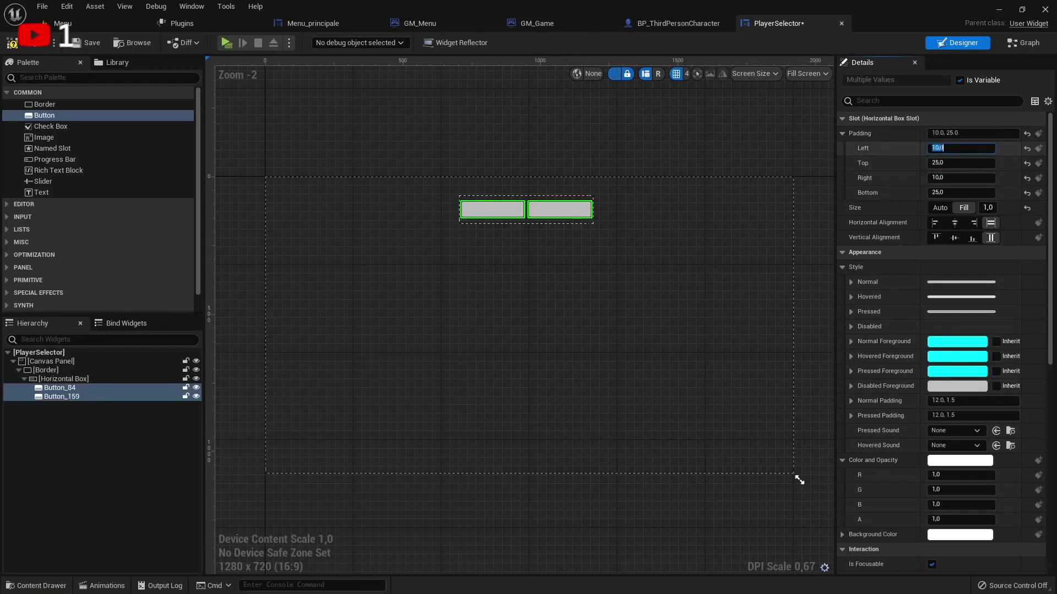
left_click(517, 249)
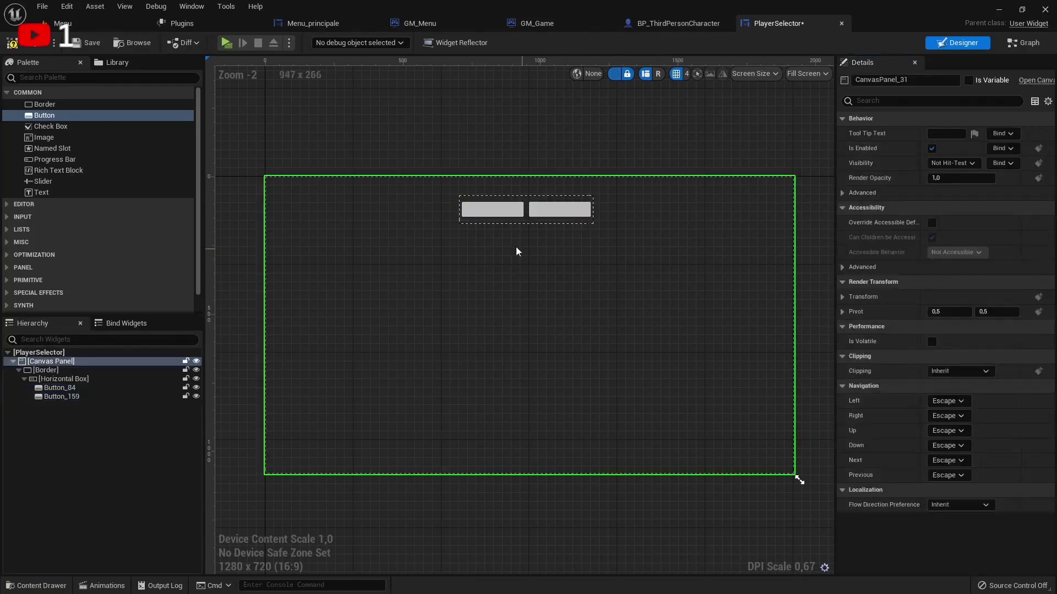
left_click(494, 211)
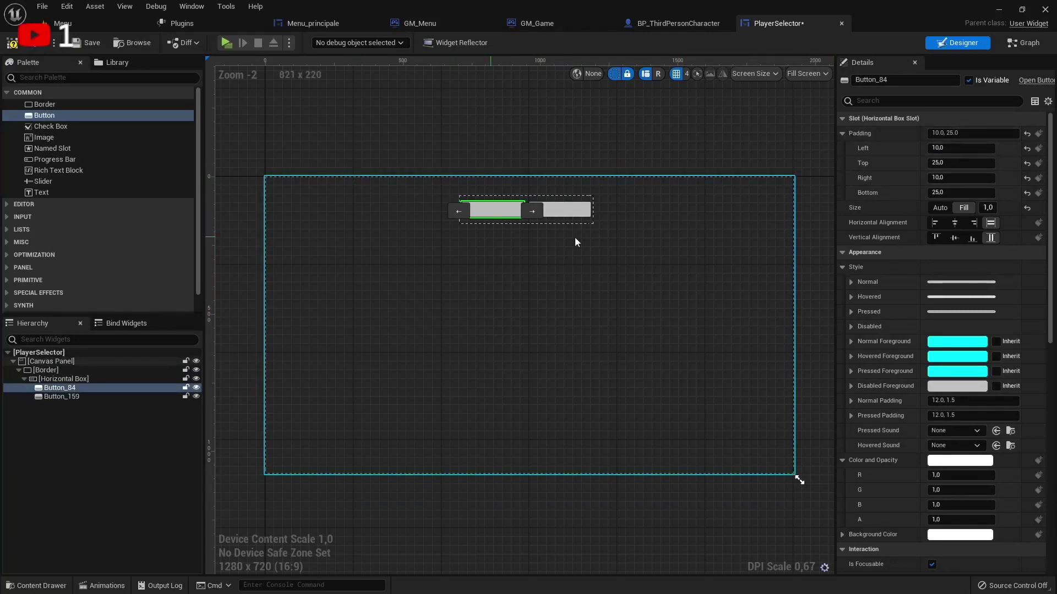
Drop a Text widget into each button and label the first one 'Perso 1'.
mouse_move(39, 192)
left_mouse_down()
mouse_move(120, 301)
mouse_move(69, 386)
left_mouse_up()
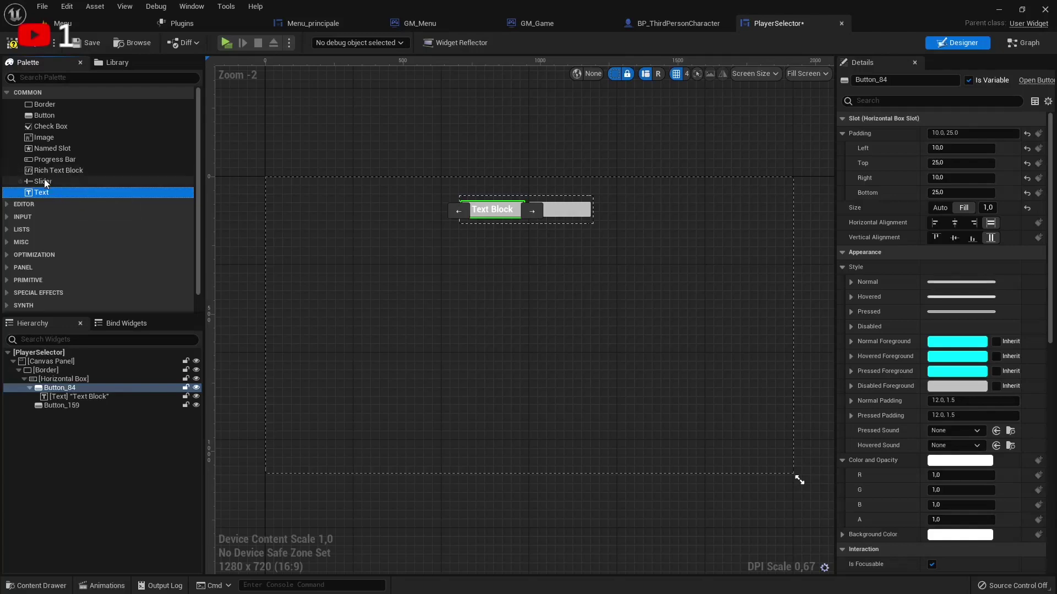
left_click_drag(39, 192, 77, 406)
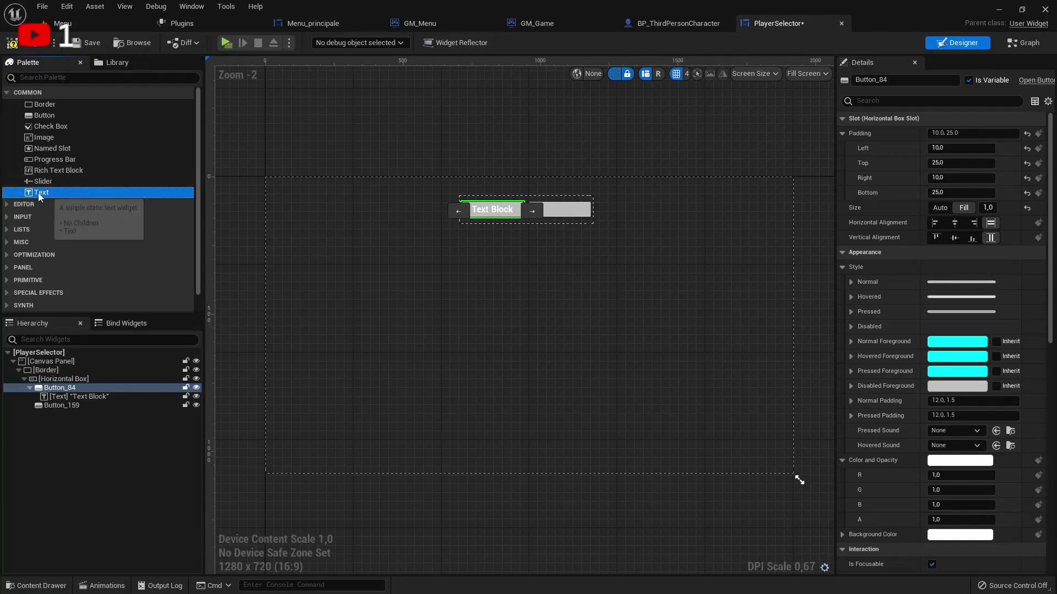
left_click(77, 397)
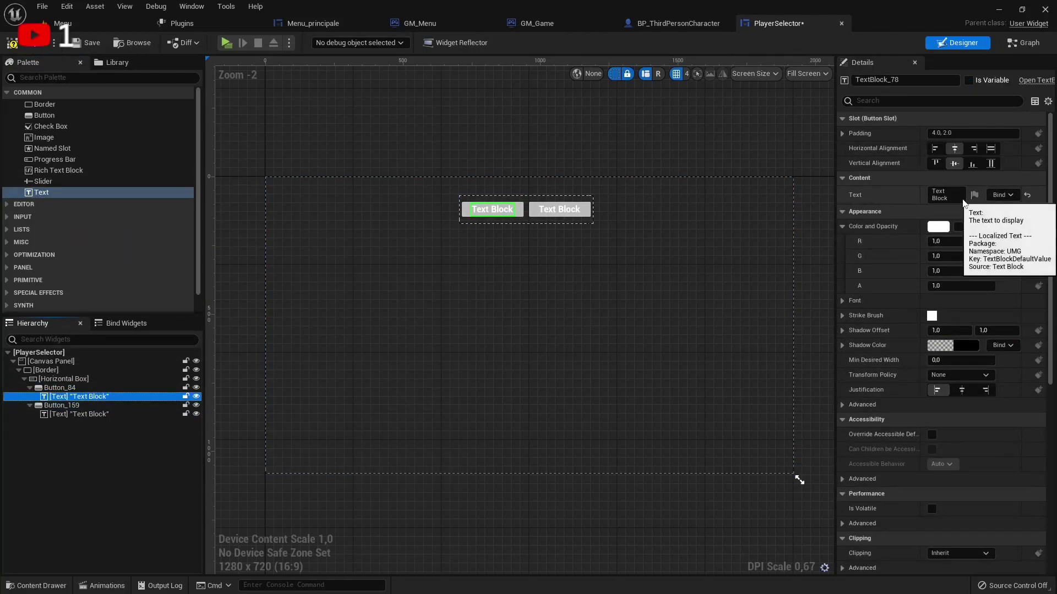
left_click(960, 198)
type("Perso")
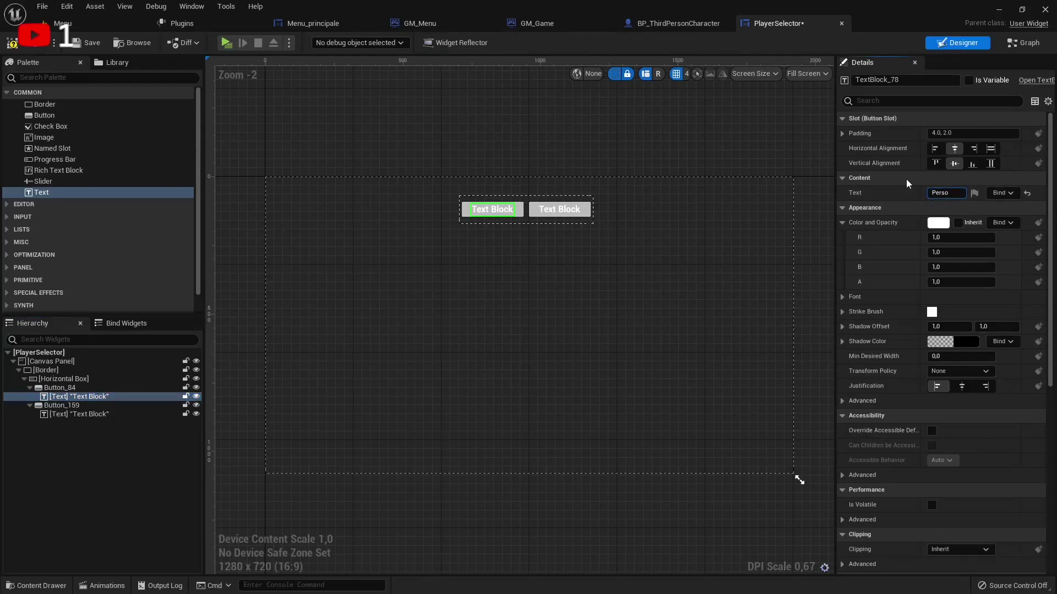
type("1")
Label the second button's text 'Perso 2'.
left_click(557, 214)
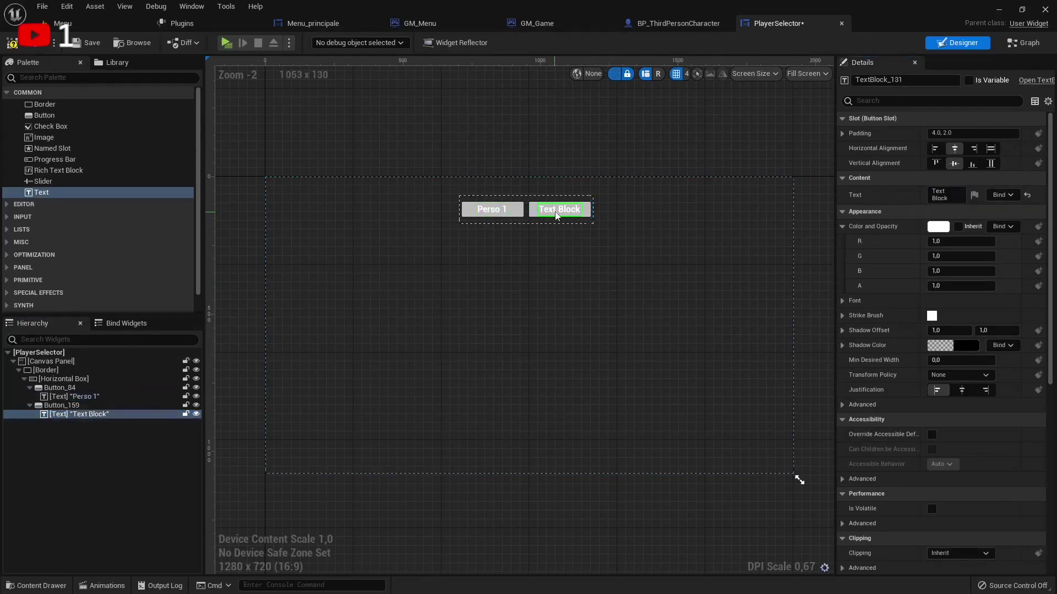
left_click(942, 194)
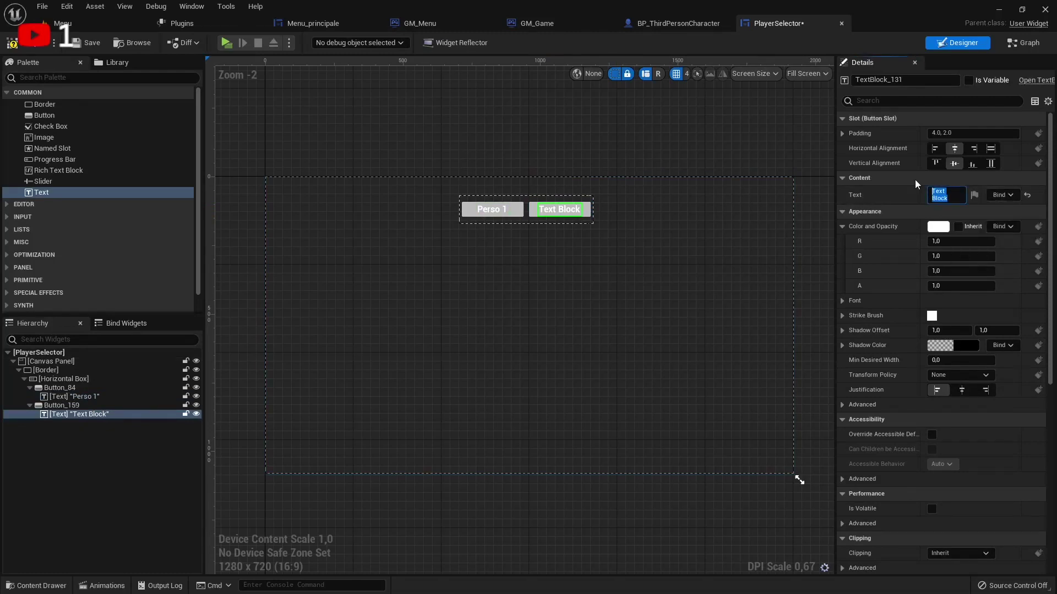
type("Perso")
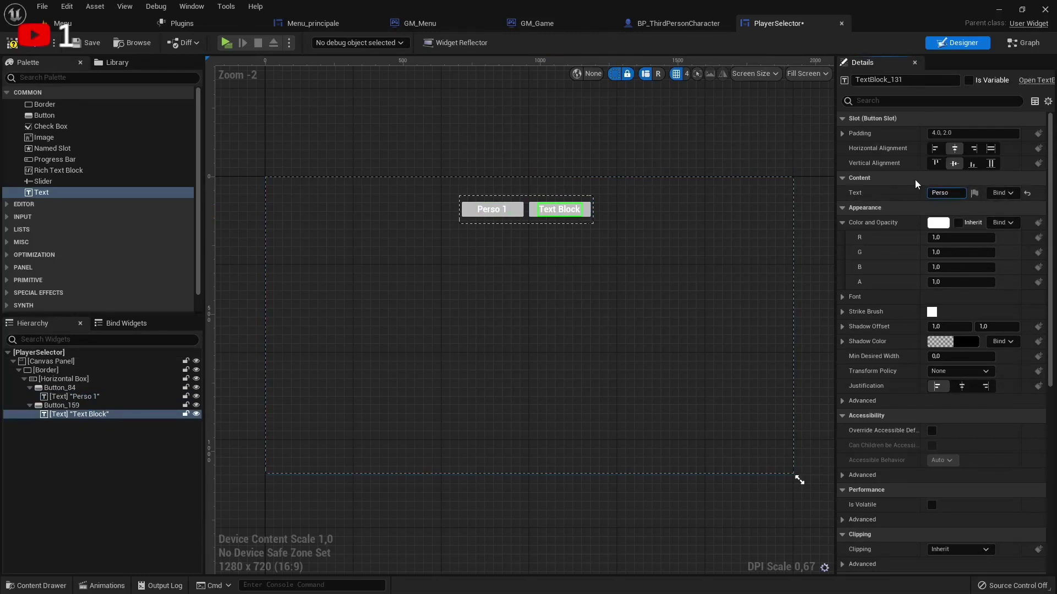
key("Return")
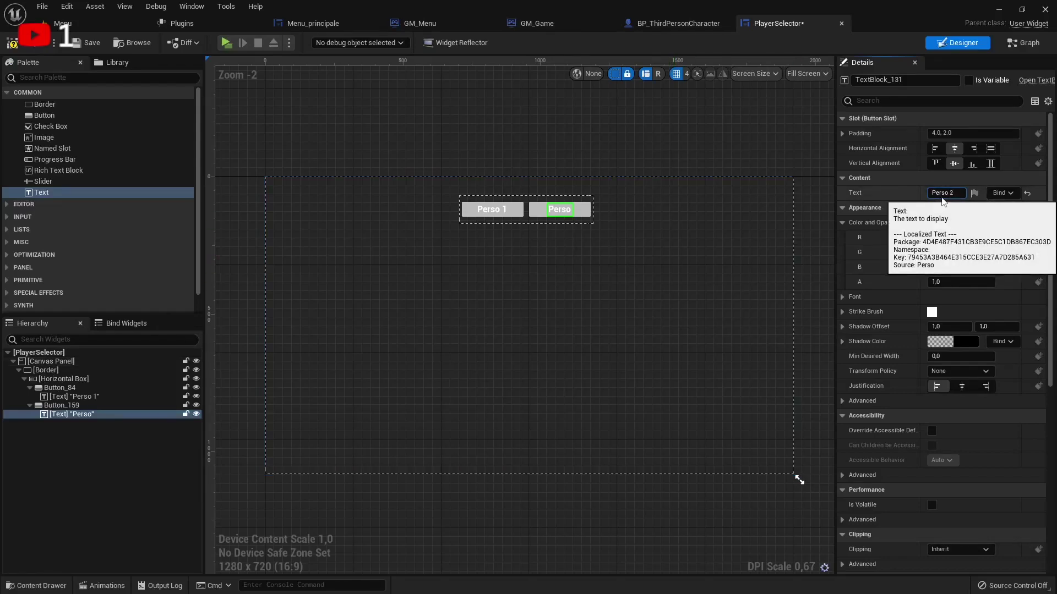
left_click(464, 359)
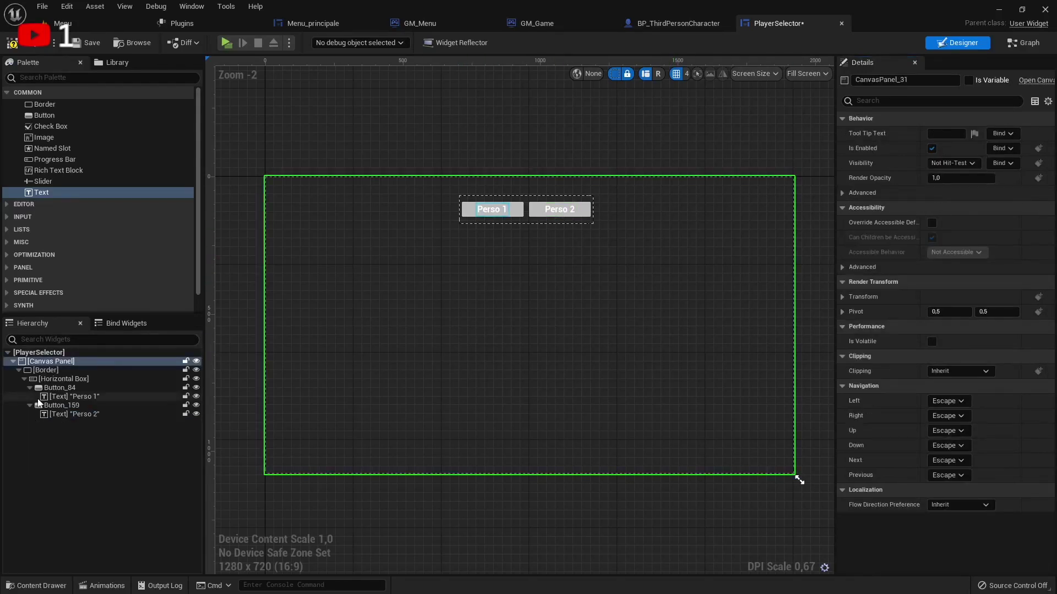
left_click(30, 388)
Duplicate the Border with its two buttons using Ctrl+D and place the copy on the canvas's right side.
left_click(30, 397)
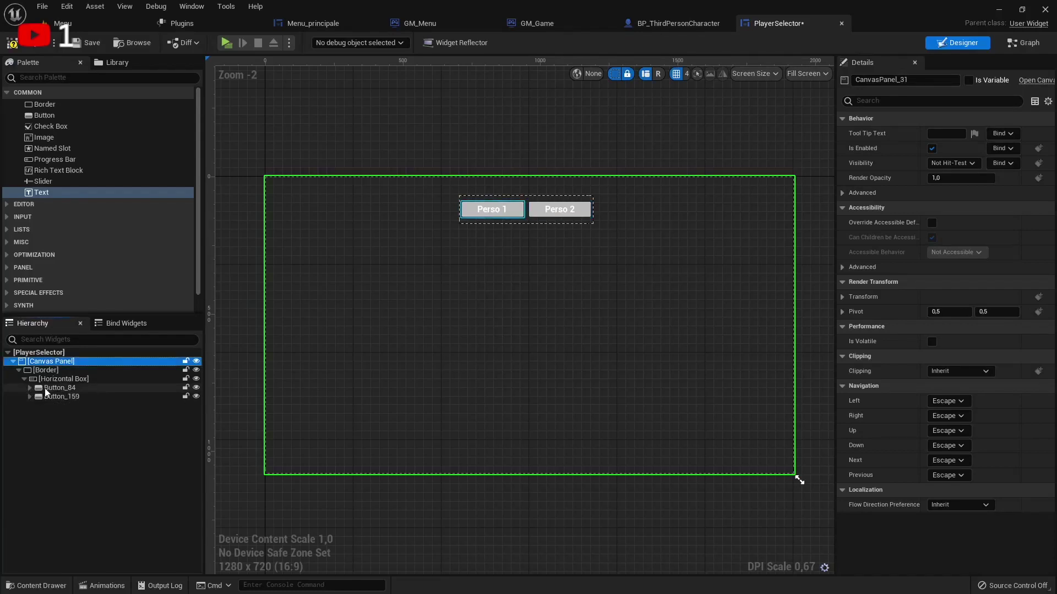
left_click(51, 379)
left_click(48, 370)
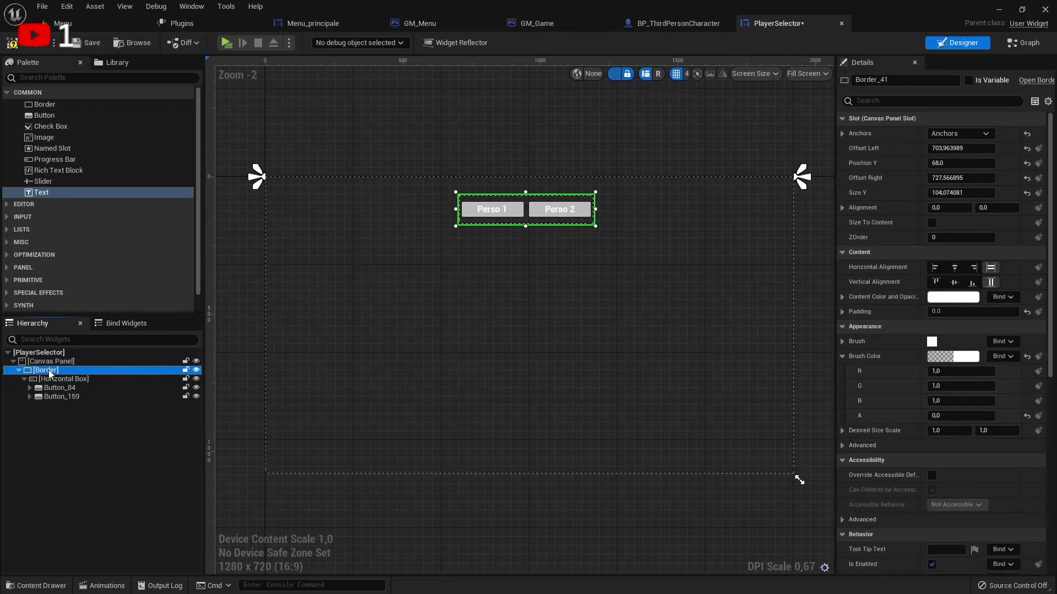
key("ctrl+d")
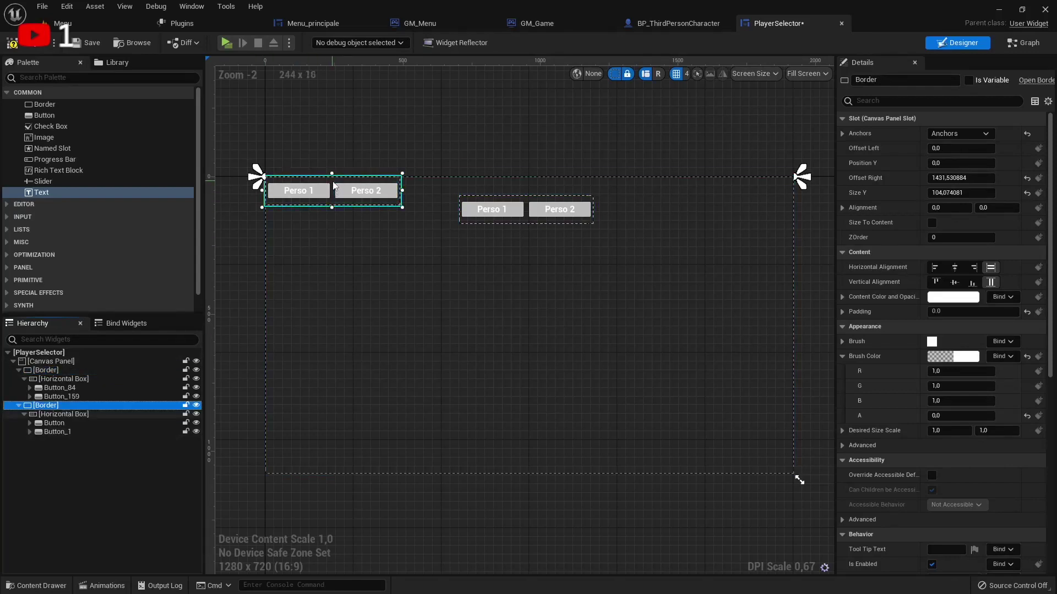
left_click_drag(333, 186, 501, 324)
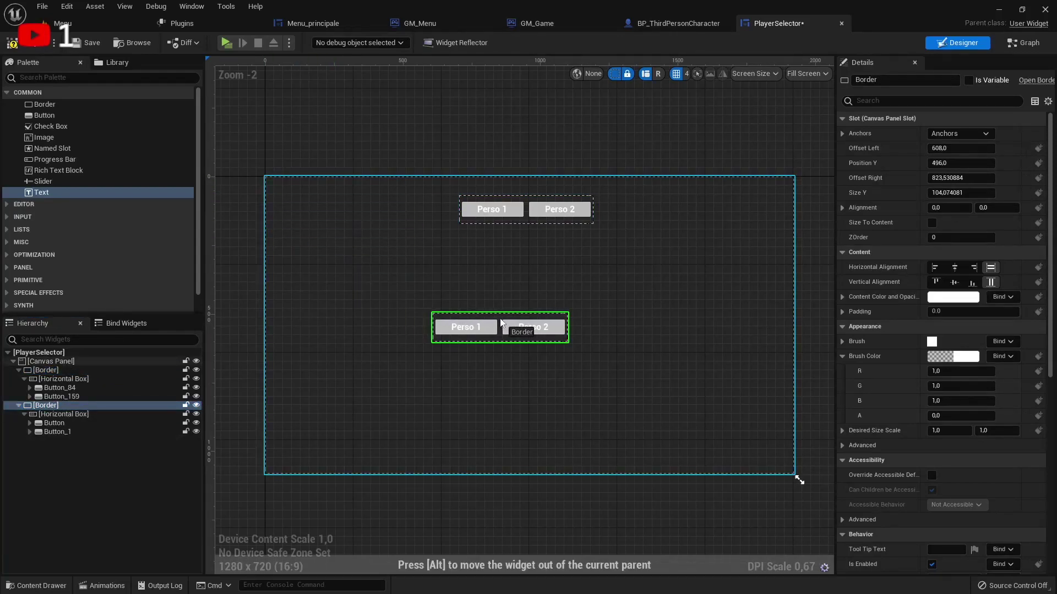
left_click_drag(502, 324, 700, 315)
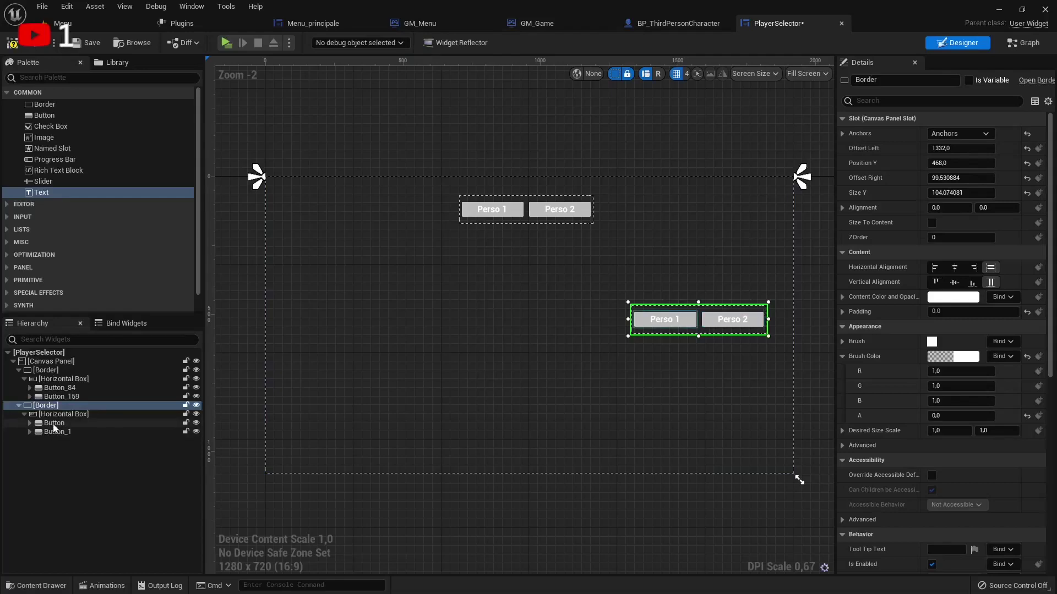
Change the copied buttons' labels to '<' and '>'.
double_click(673, 324)
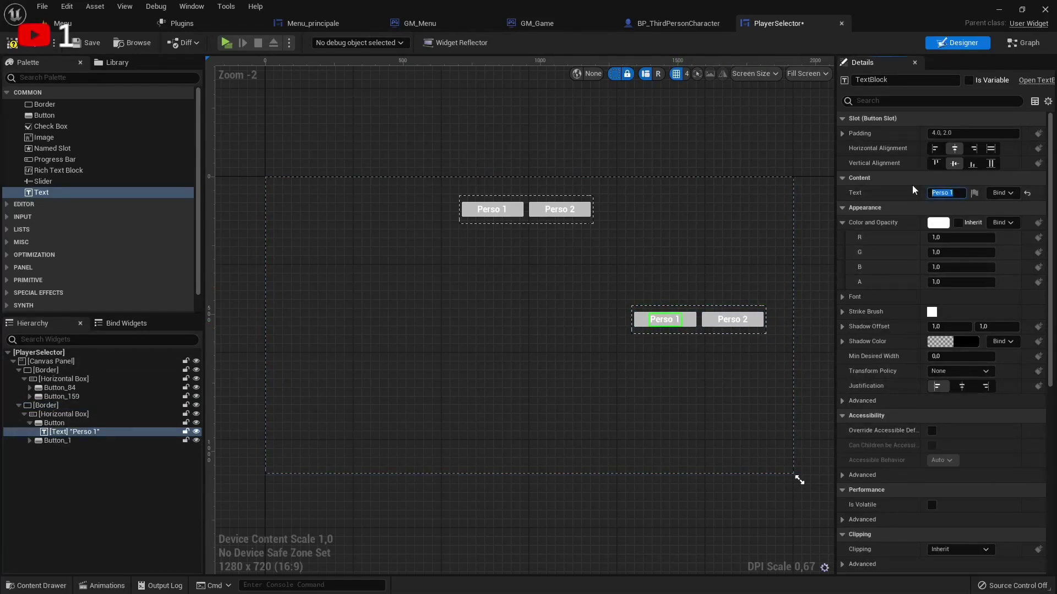
left_click(752, 322)
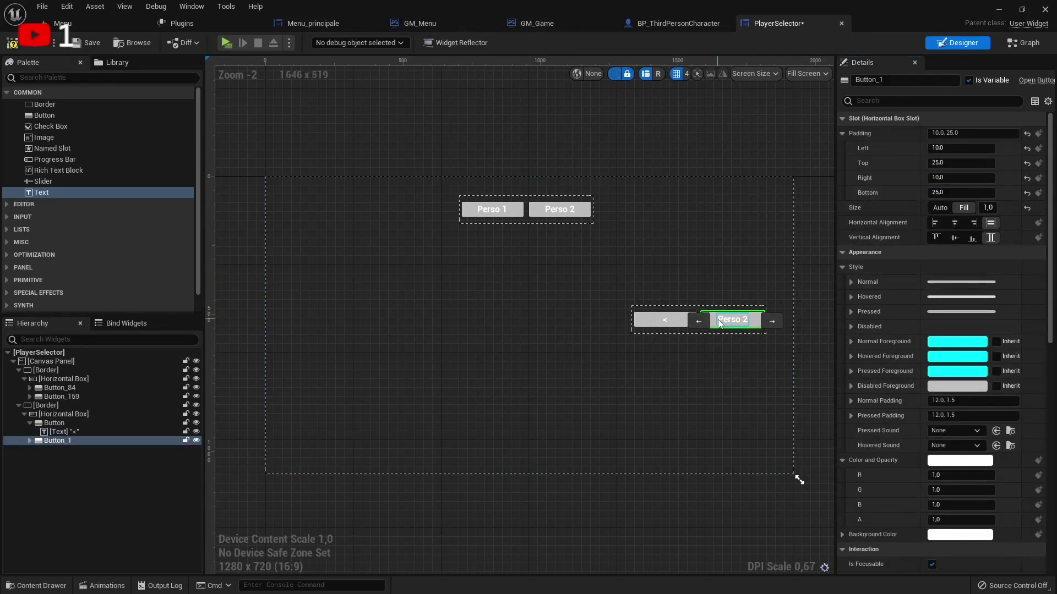
left_click(944, 193)
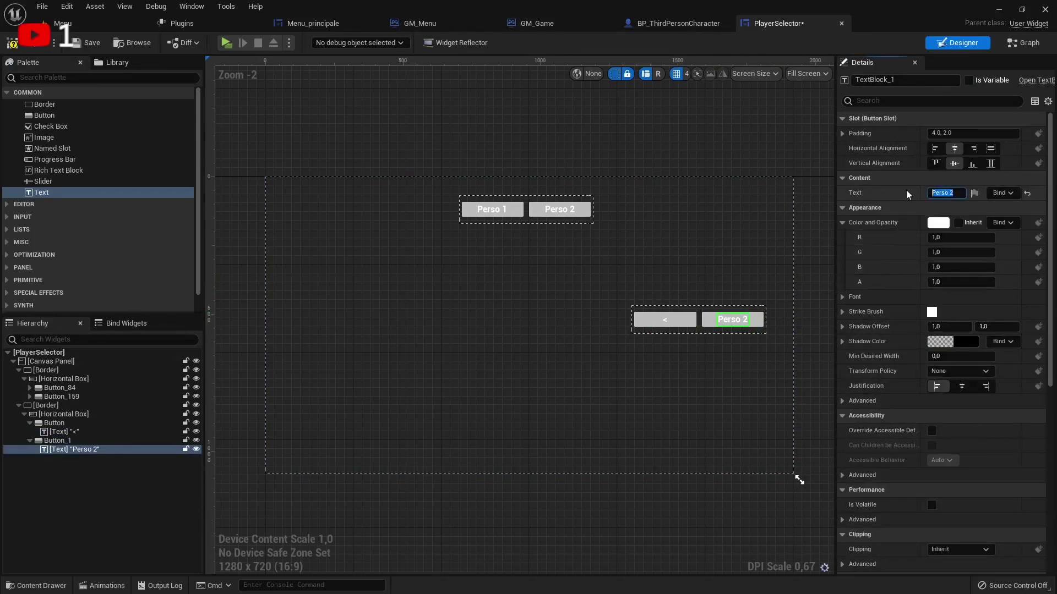
type(">")
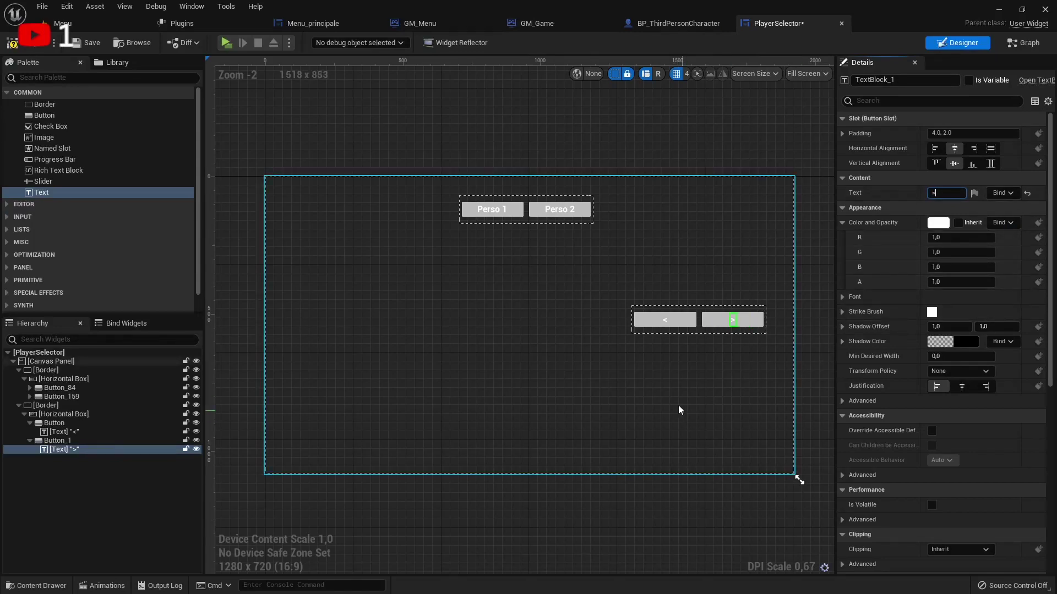
left_click(677, 404)
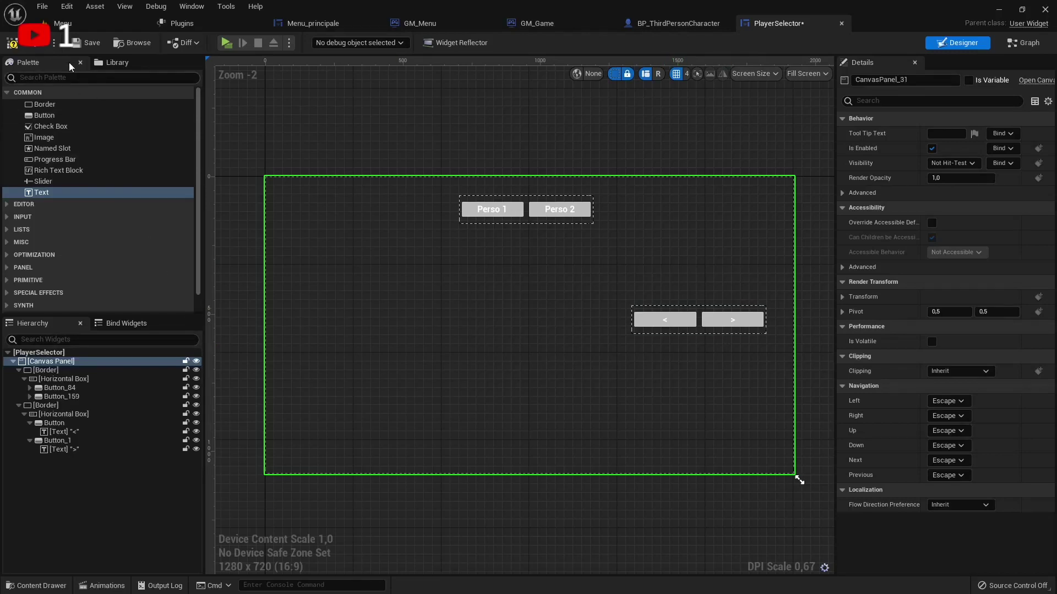
Save the PlayerSelector widget and select the Perso 1 button (Button_84).
left_click(88, 43)
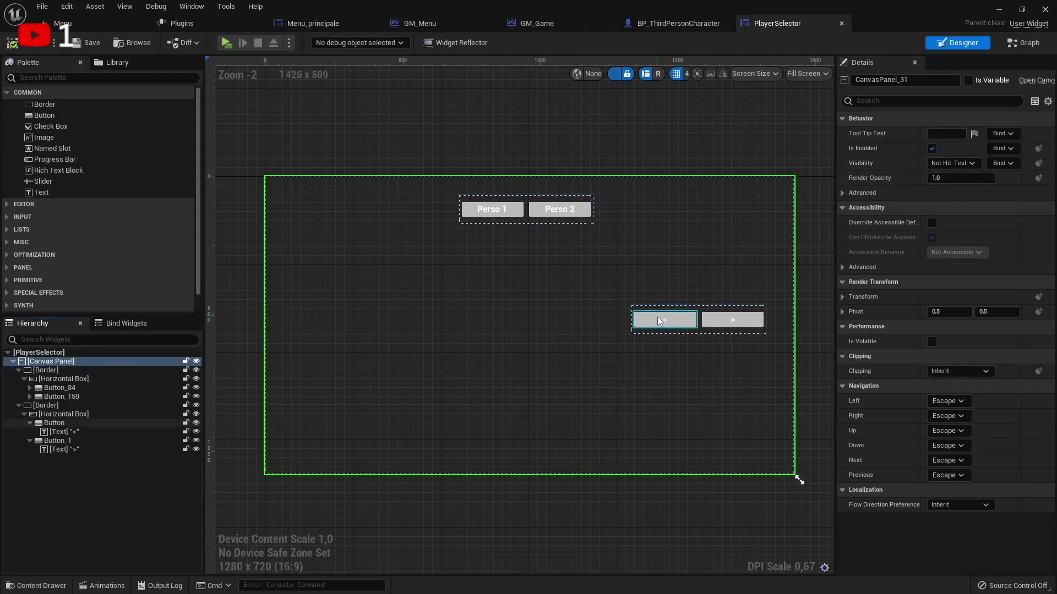
left_click(478, 211)
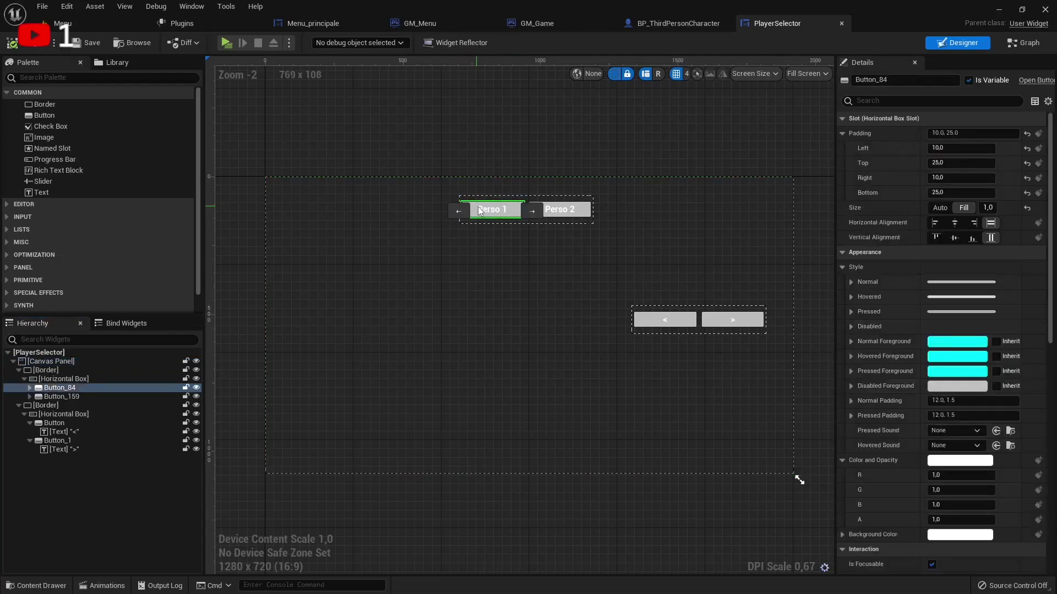
left_click(579, 215)
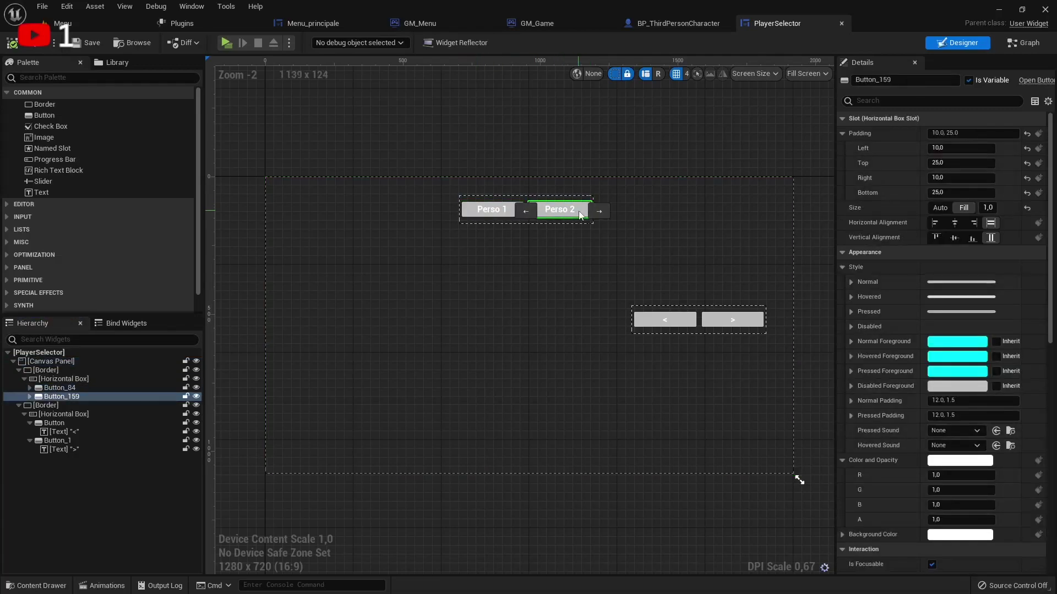
left_click(476, 212)
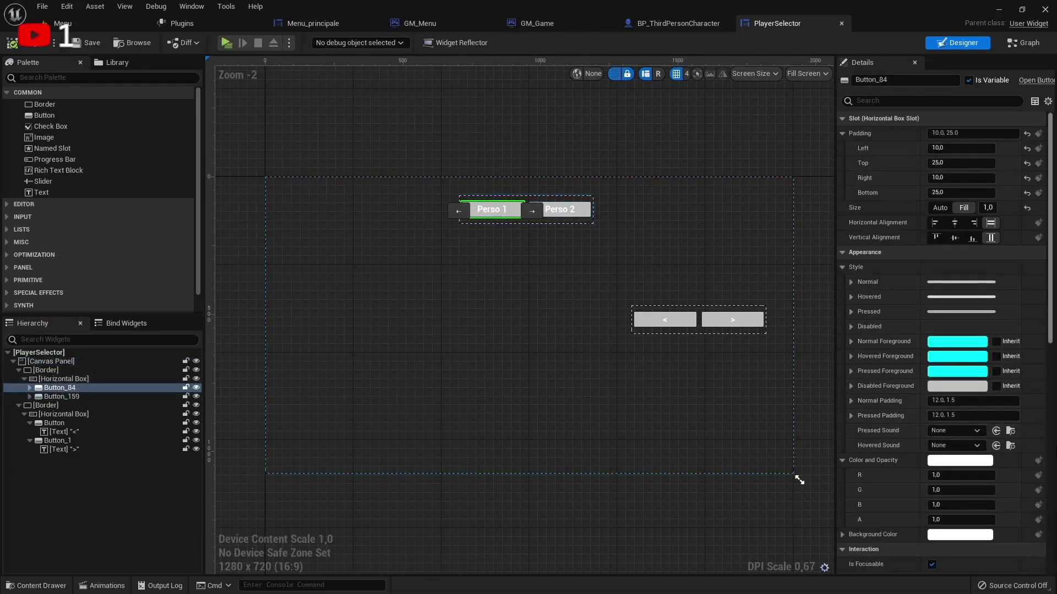
Add an On Clicked (Button_84) event node, then return to the Designer.
scroll(924, 465, "down", 5)
scroll(924, 461, "down", 6)
scroll(923, 461, "down", 5)
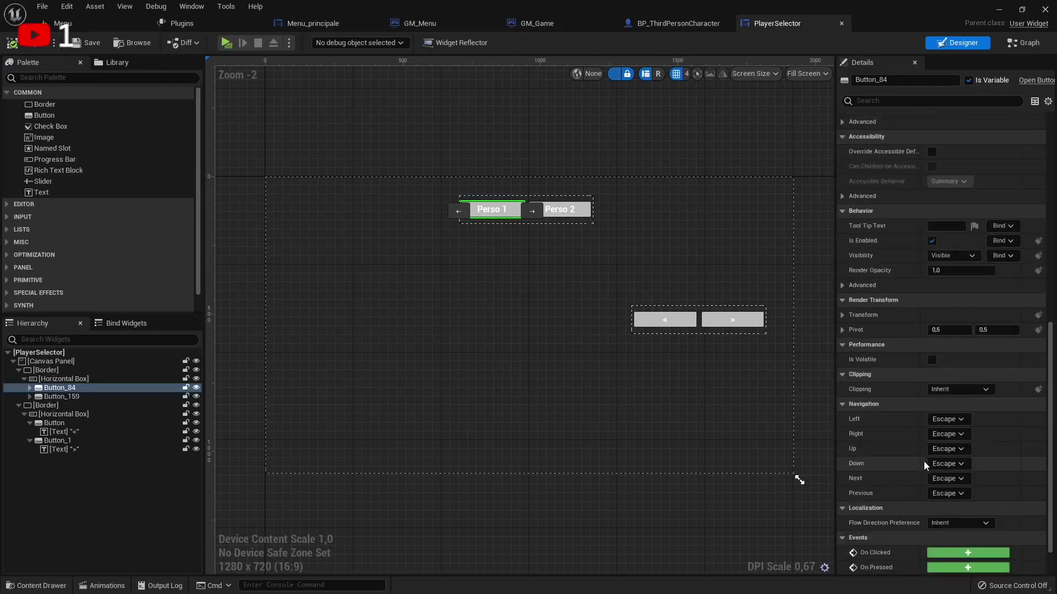
scroll(928, 473, "down", 2)
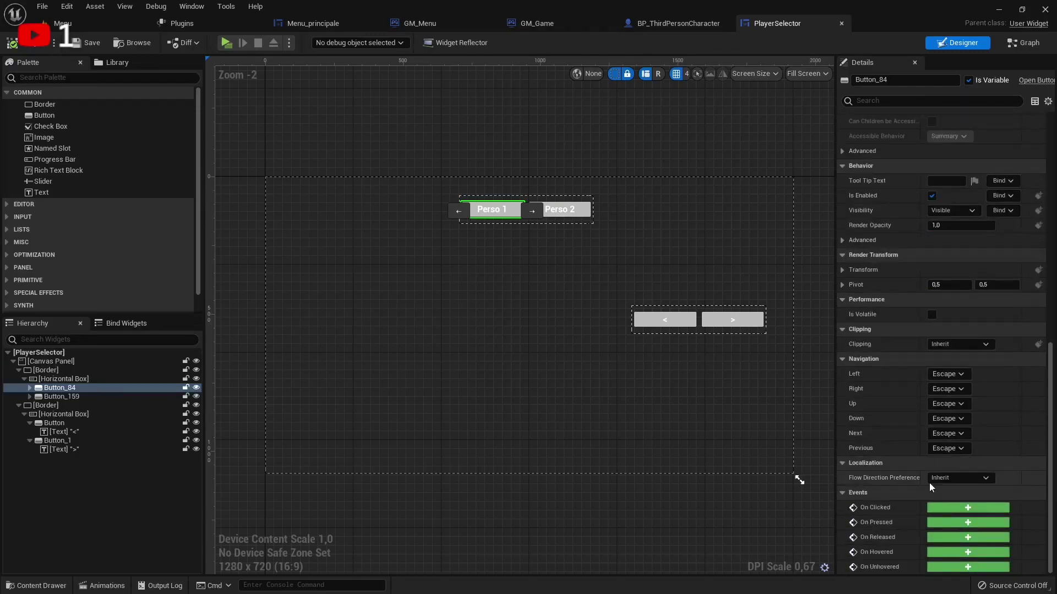
left_click(939, 510)
left_click_drag(705, 325, 696, 378)
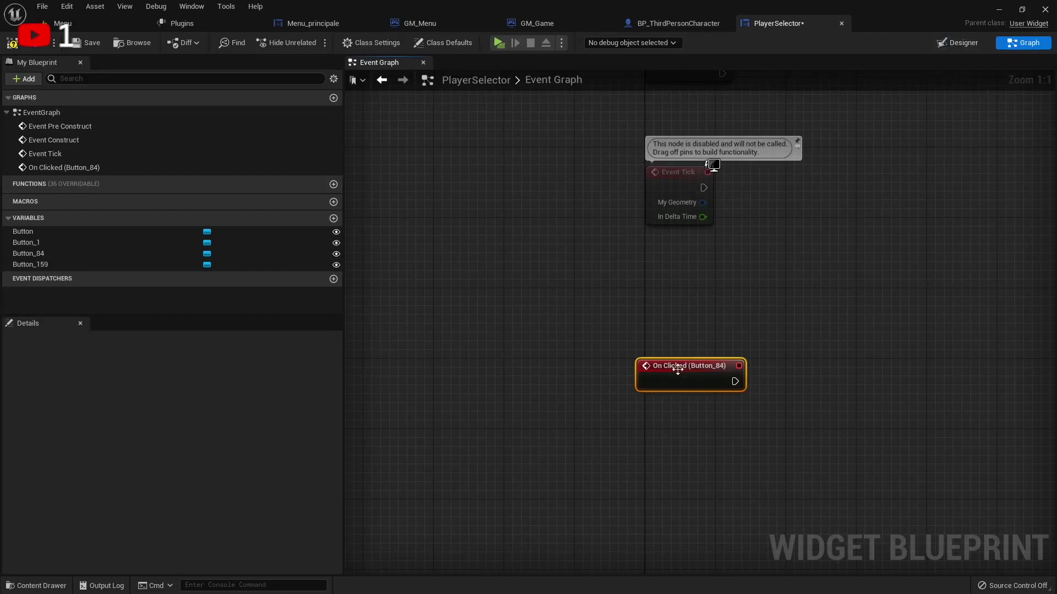
left_click(979, 47)
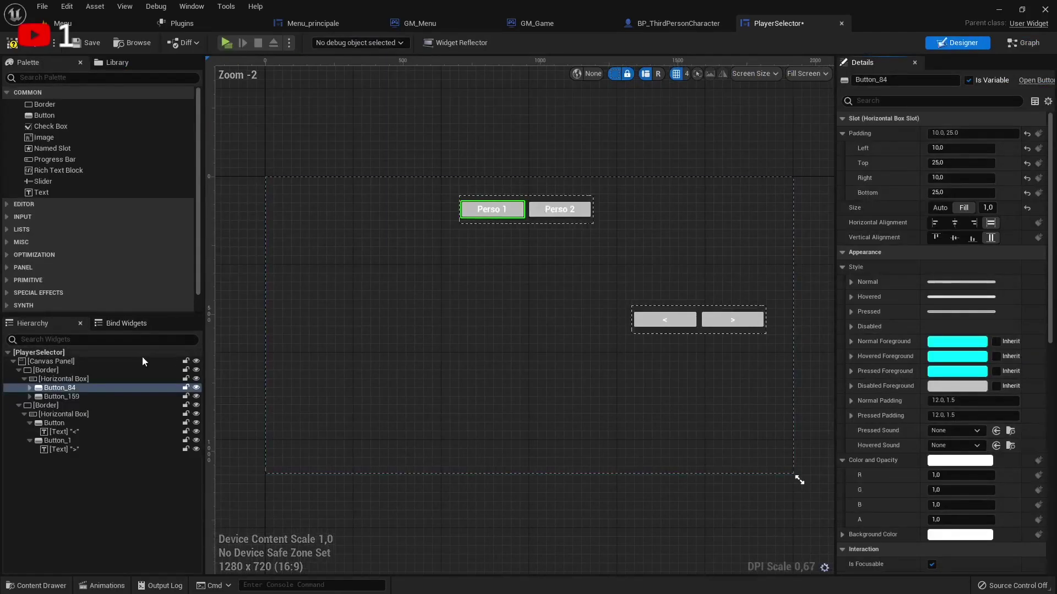
Rename Button_84 to Perso1 and Button_159 to Perso2.
left_click(90, 389)
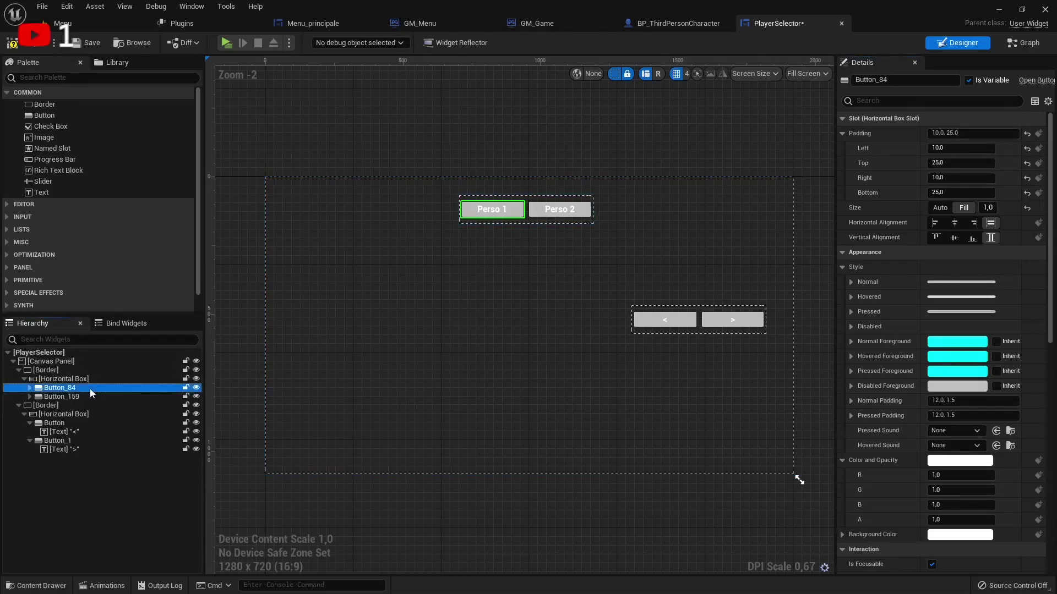
left_click(904, 82)
type("Perso1")
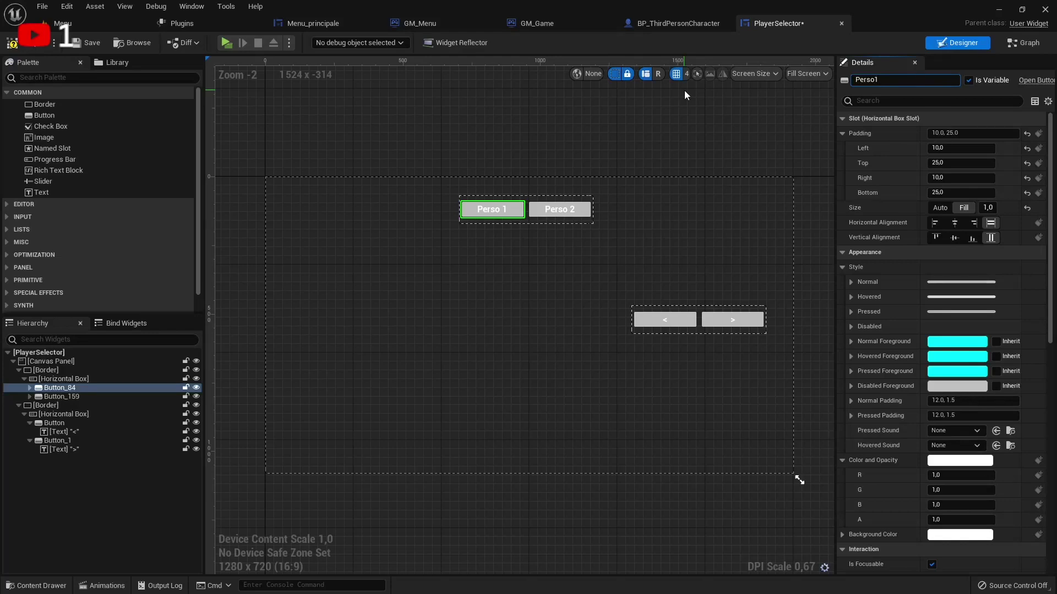
key("Return")
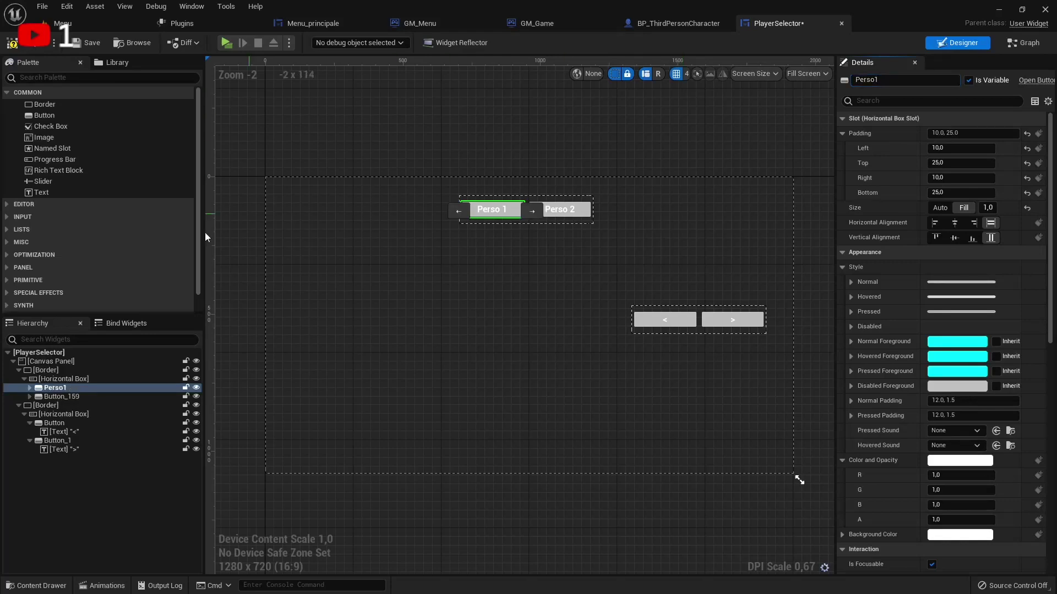
left_click(60, 396)
key("F2")
type("Perso2")
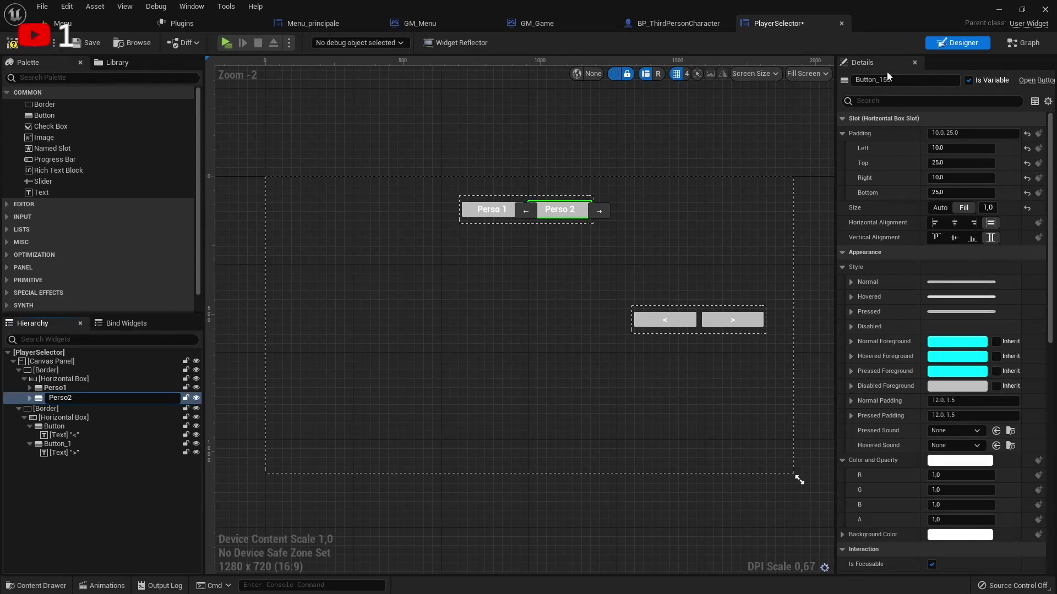
key("Return")
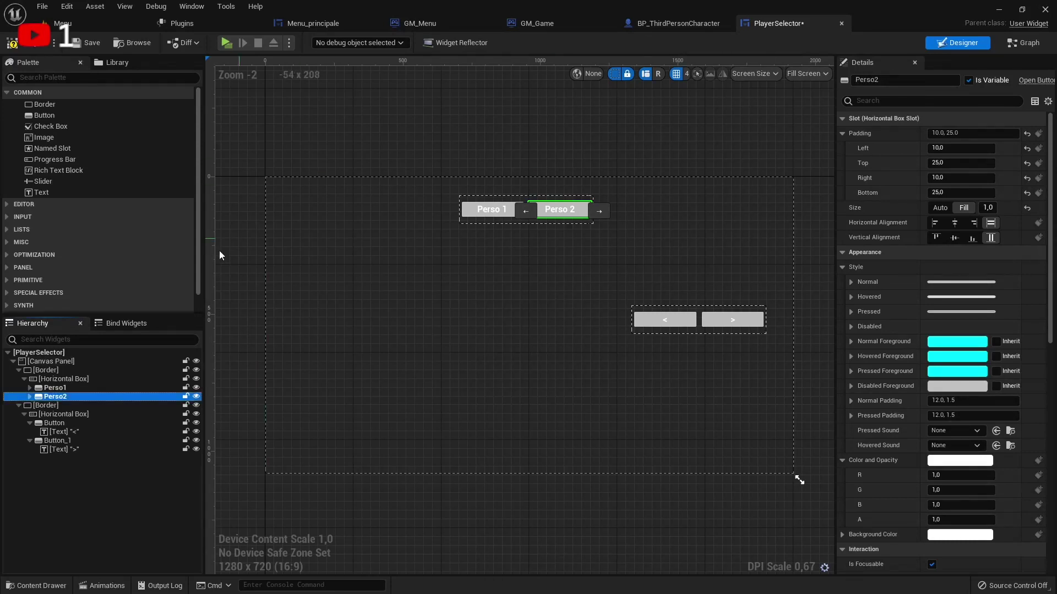
Save the PlayerSelector widget with Ctrl+S.
left_click(57, 388)
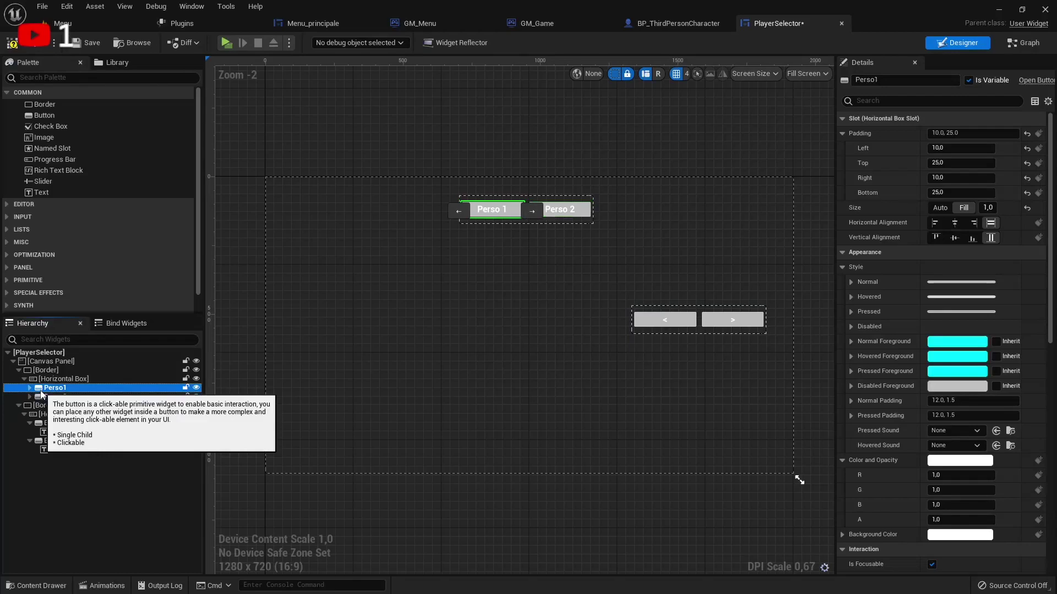
key("F2")
left_click(363, 302)
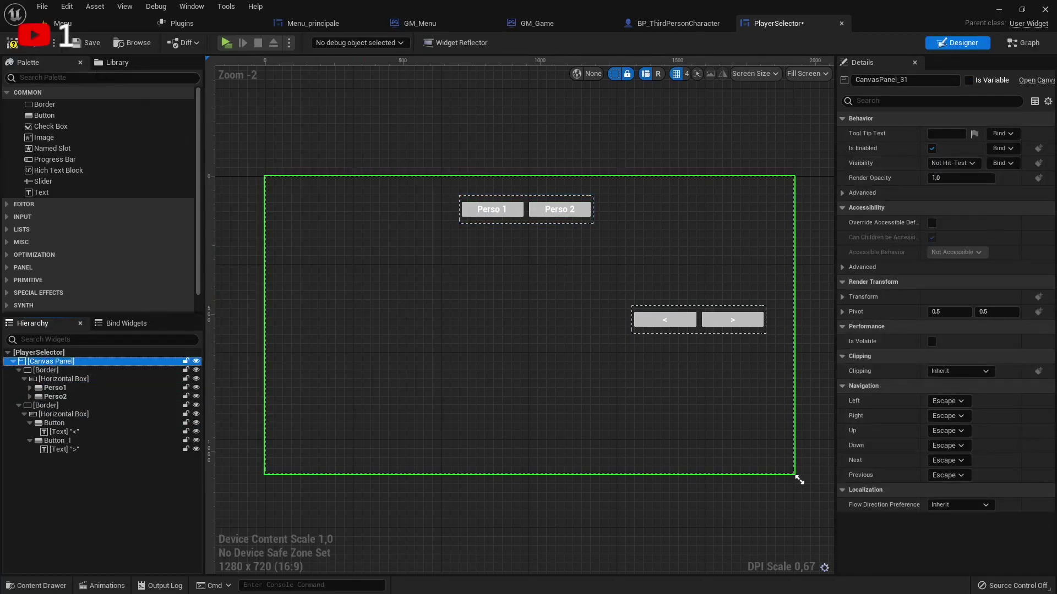
key("ctrl+s")
In the Event Graph, delete the Event Tick and Event Pre Construct nodes.
left_click(1022, 44)
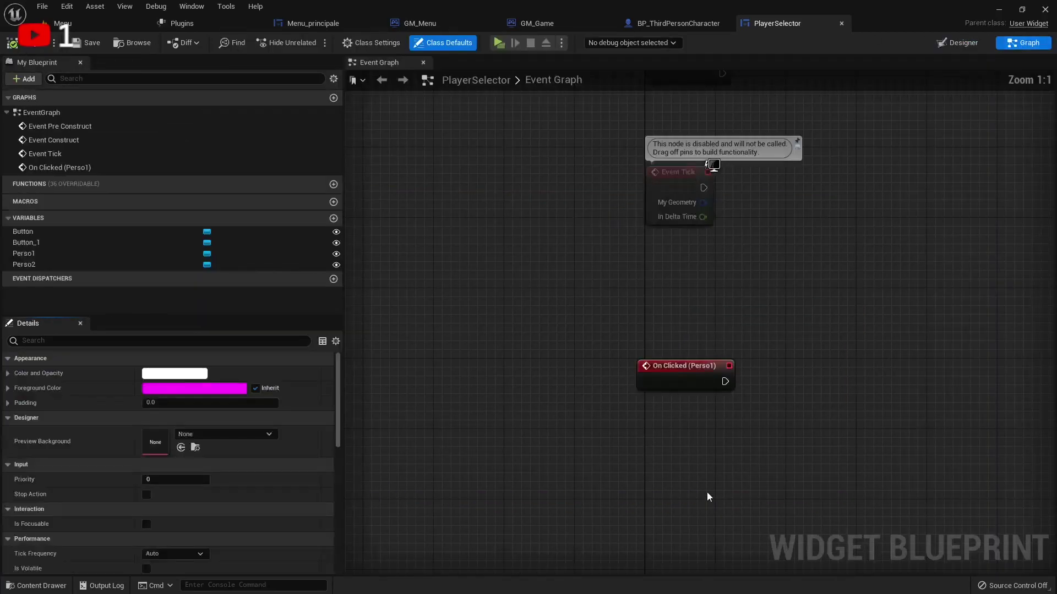
key("super")
left_click(622, 341)
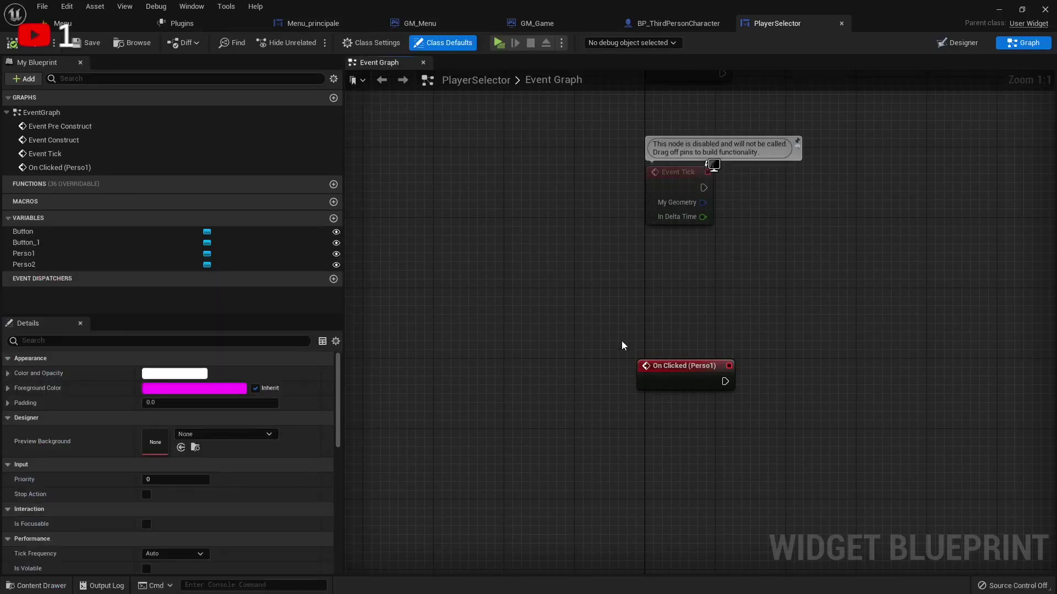
right_click_drag(693, 288, 631, 442)
key("Delete")
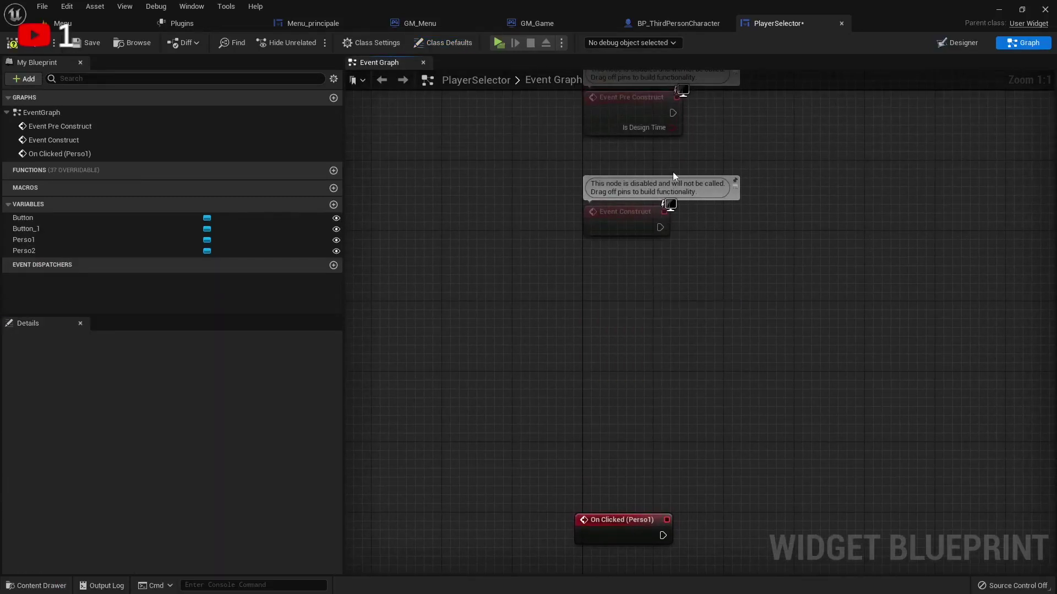
left_click(631, 111)
key("Delete")
mouse_move(617, 253)
right_mouse_down()
mouse_move(434, 364)
mouse_move(481, 326)
right_mouse_up()
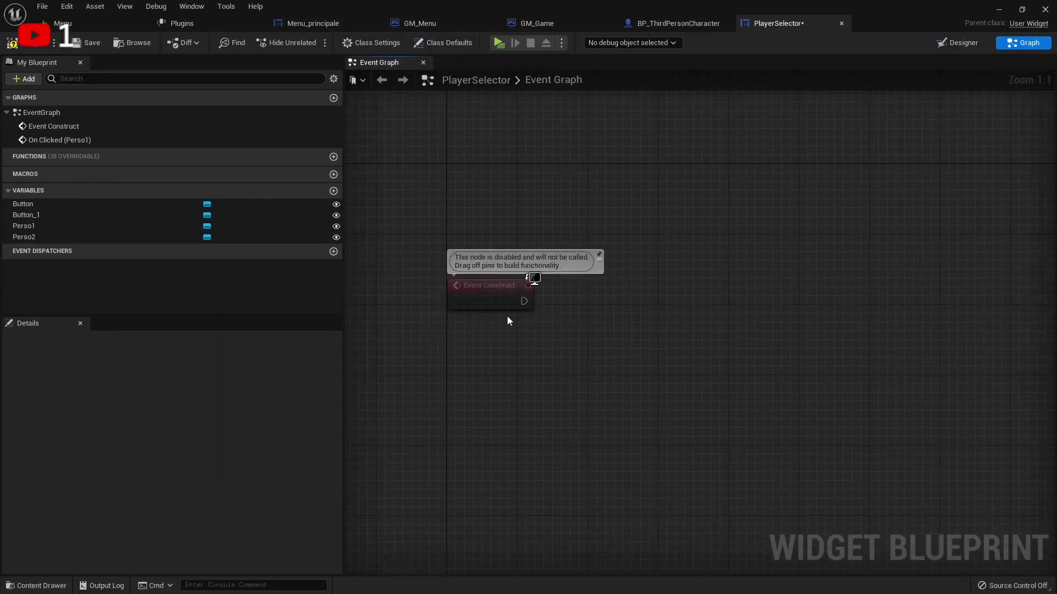
Connect a Cast To BP_ThirdPersonCharacter node to Event Construct's execution output.
mouse_move(523, 301)
left_mouse_down()
mouse_move(560, 305)
mouse_move(552, 301)
left_mouse_up()
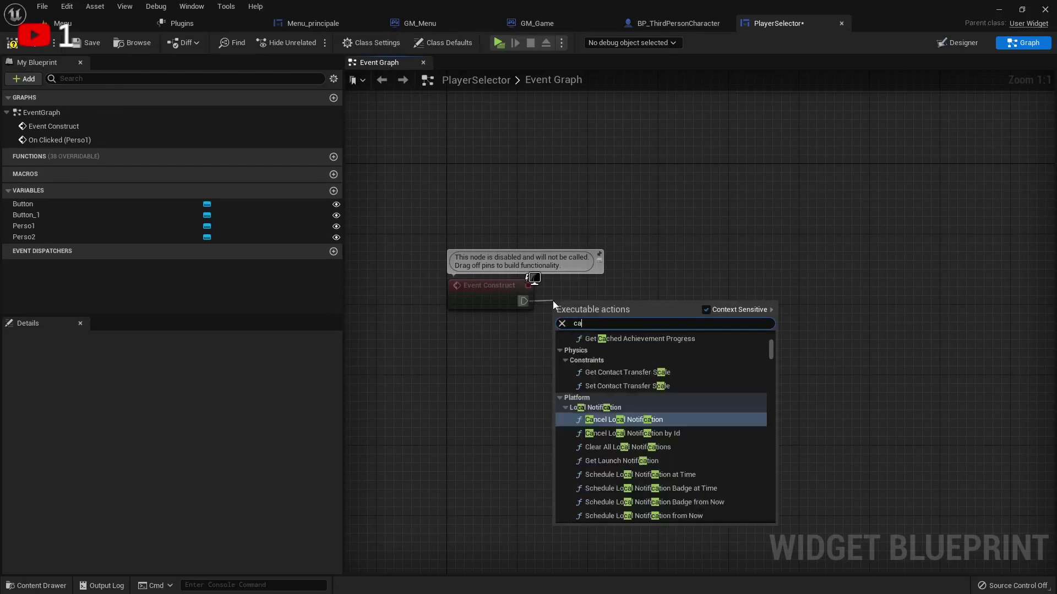
type("cast to ti")
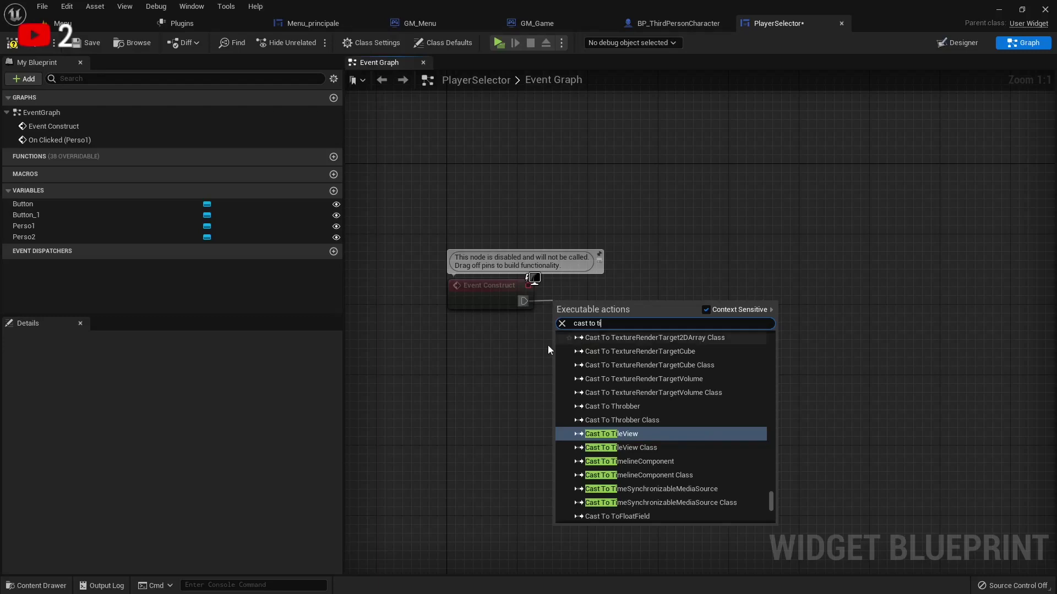
key("BackSpace")
type("h")
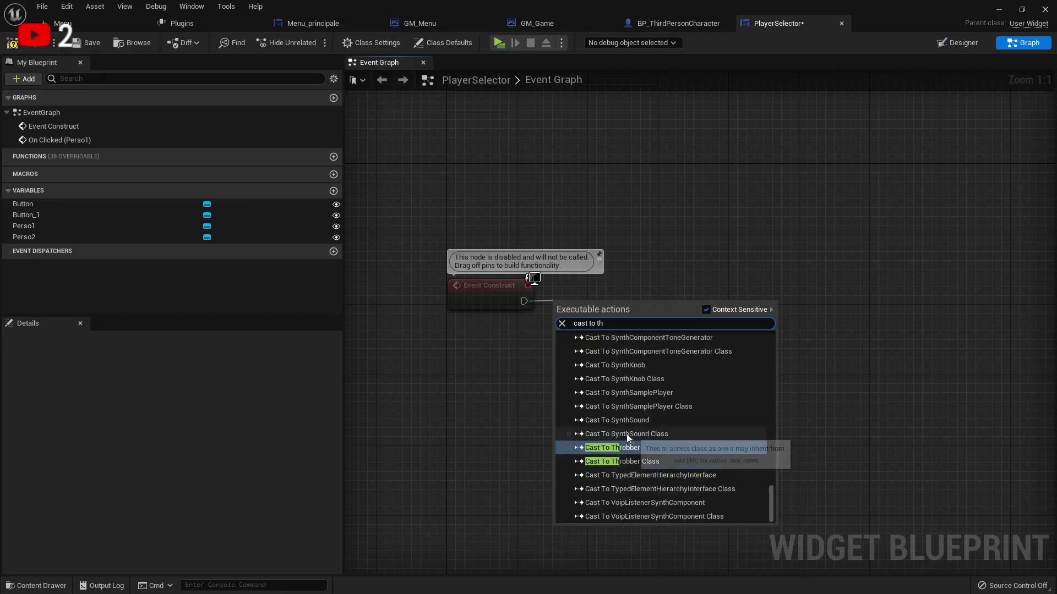
key("BackSpace")
key("BackSpace")
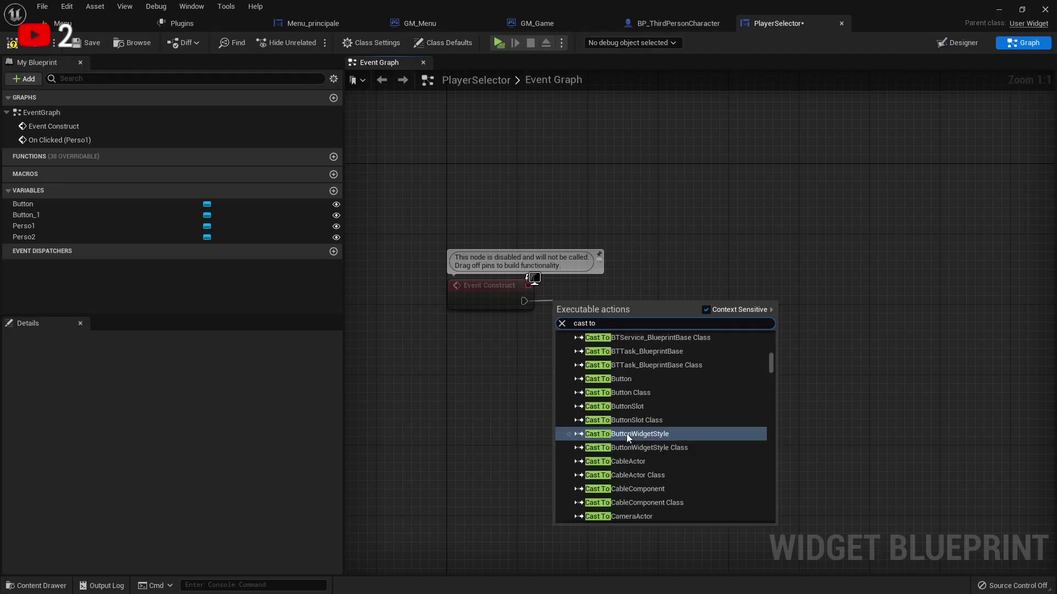
type(" bp")
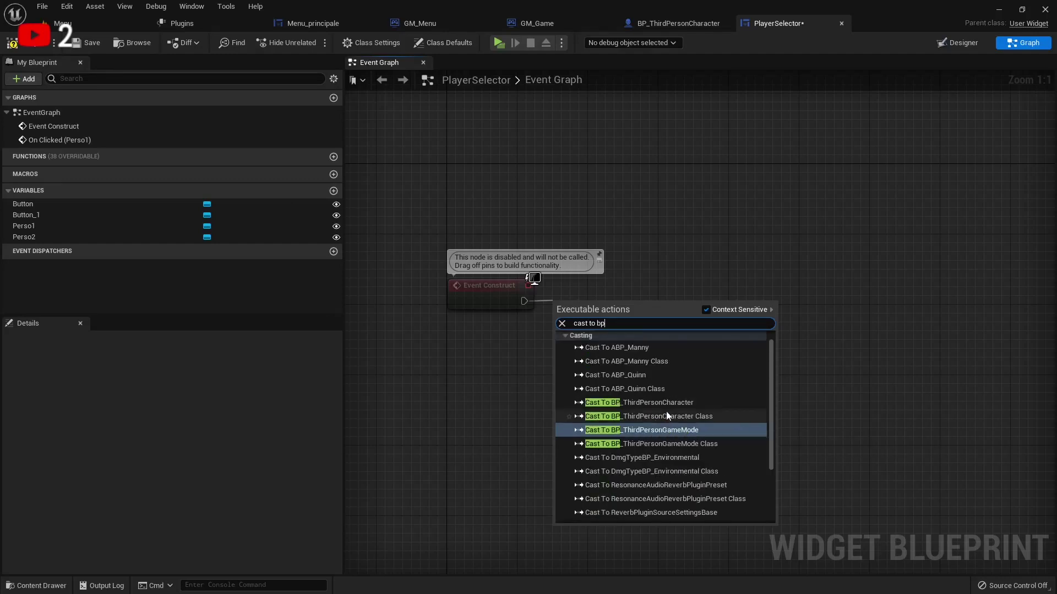
left_click(664, 402)
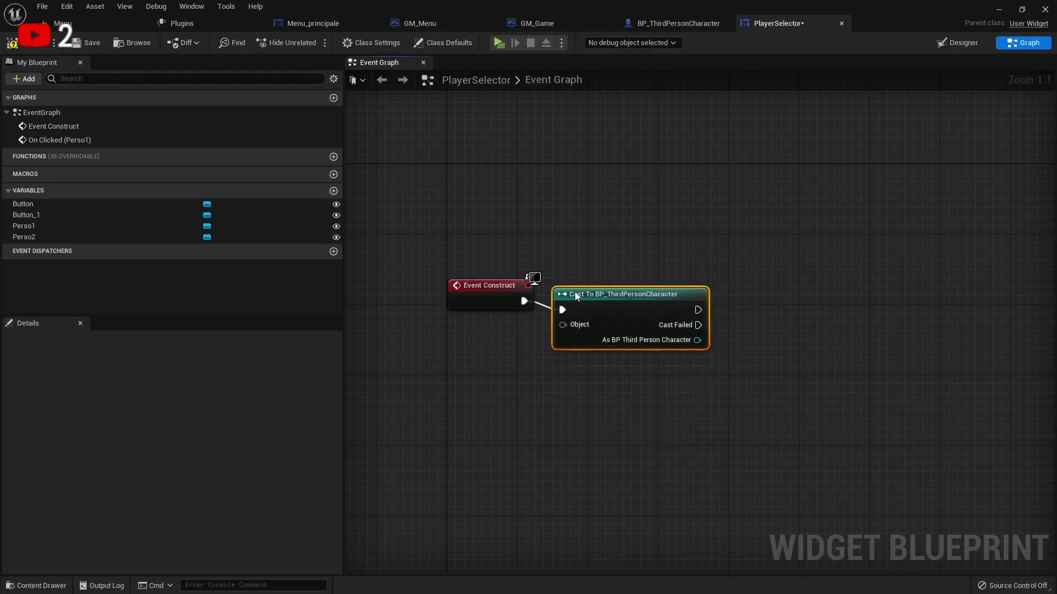
Feed Get Player Character into the cast and promote the cast output to a variable.
left_click_drag(553, 316, 514, 333)
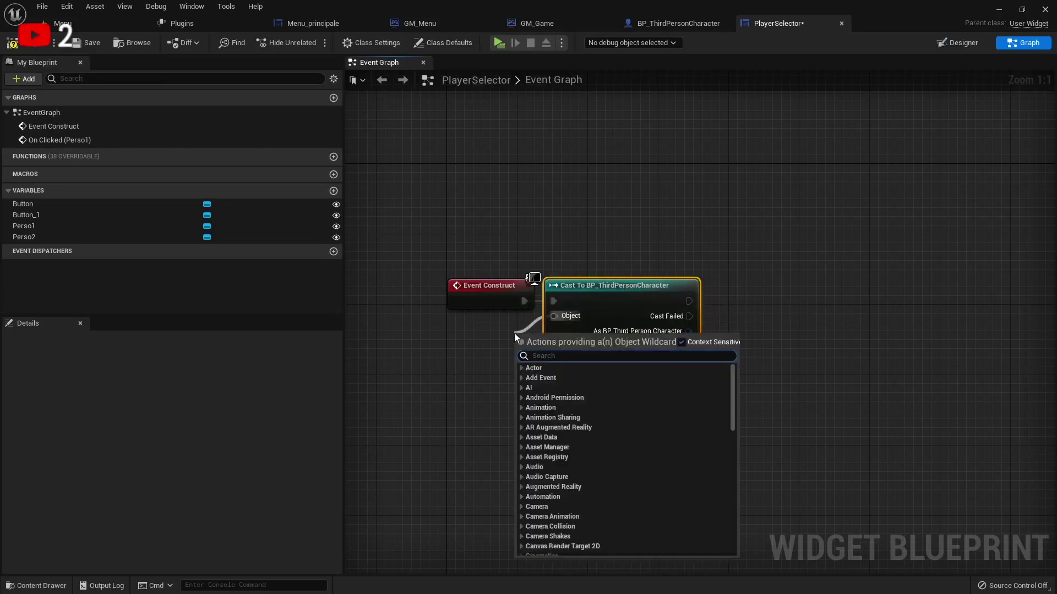
type("get")
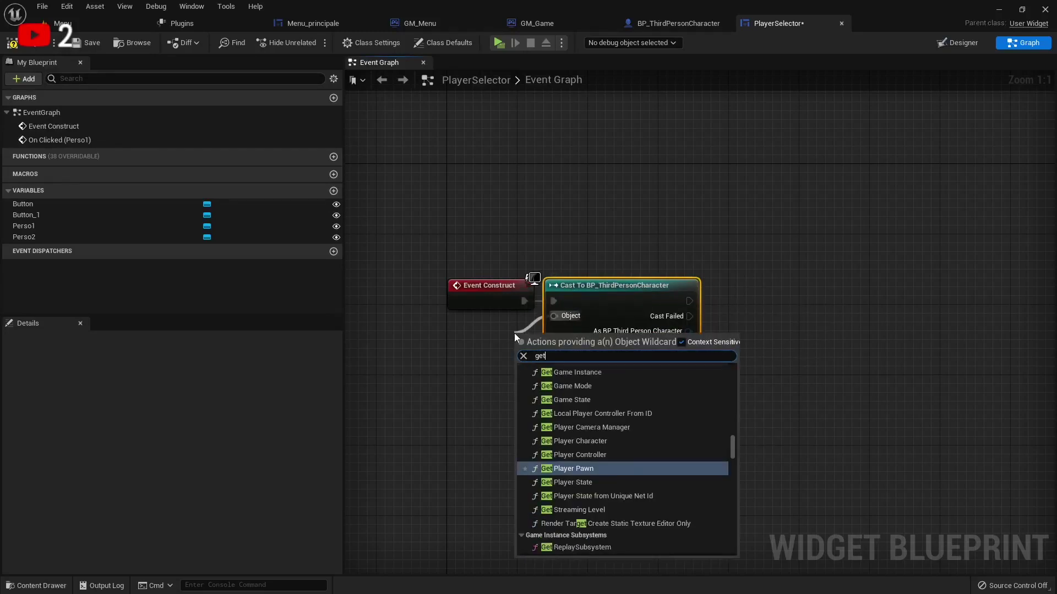
left_click(575, 441)
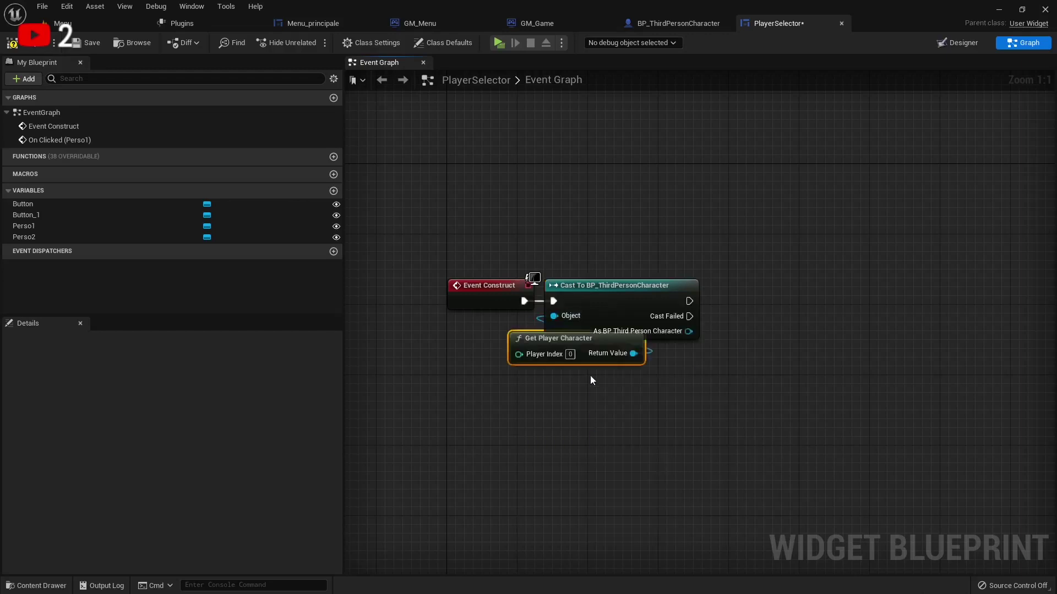
mouse_move(558, 349)
left_mouse_down()
mouse_move(423, 348)
mouse_move(451, 347)
left_mouse_up()
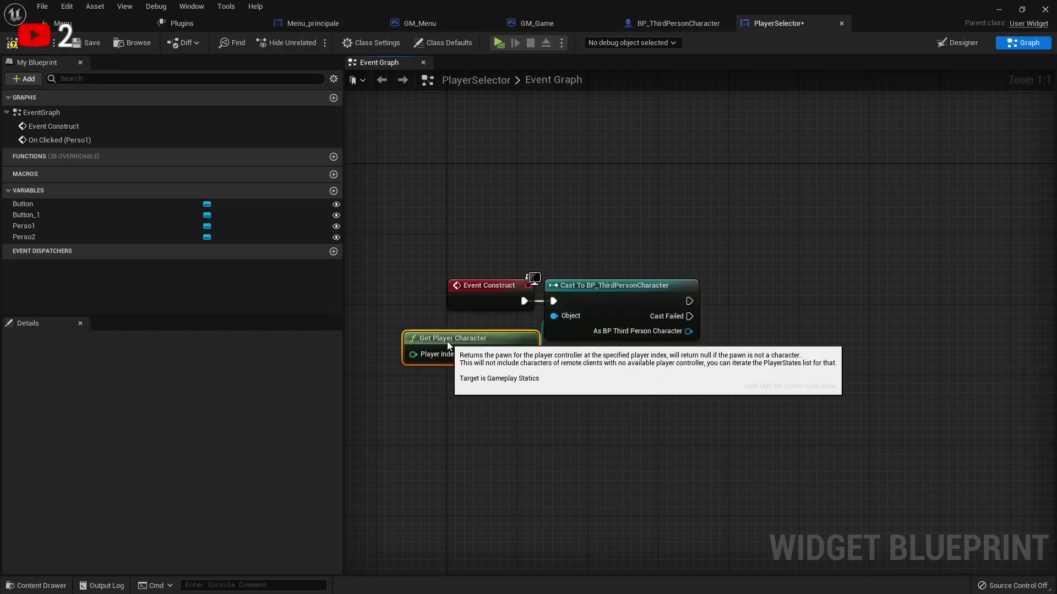
left_click_drag(576, 291, 593, 292)
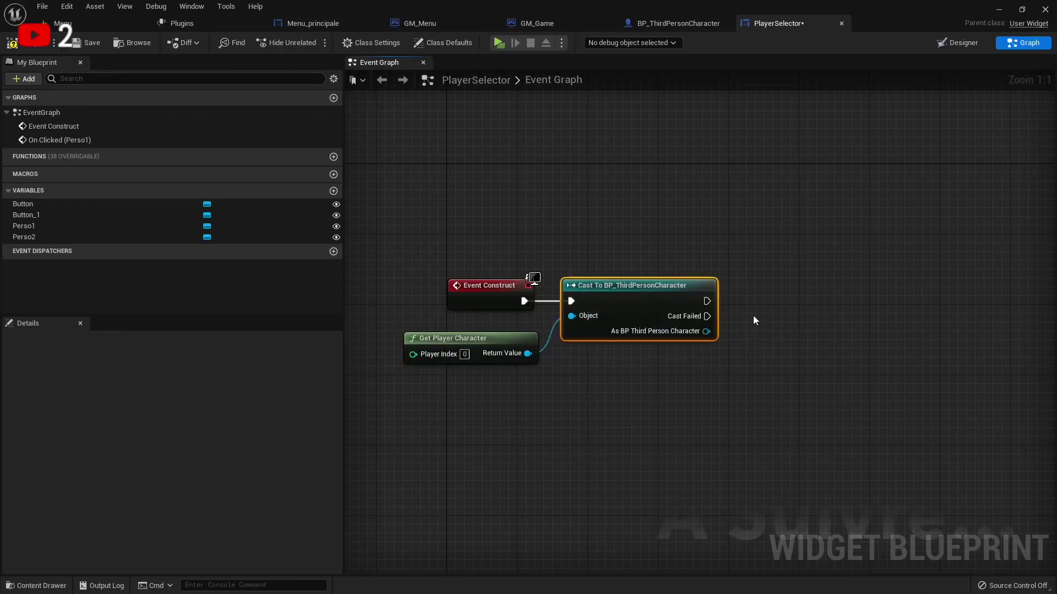
right_click(703, 330)
left_click(721, 349)
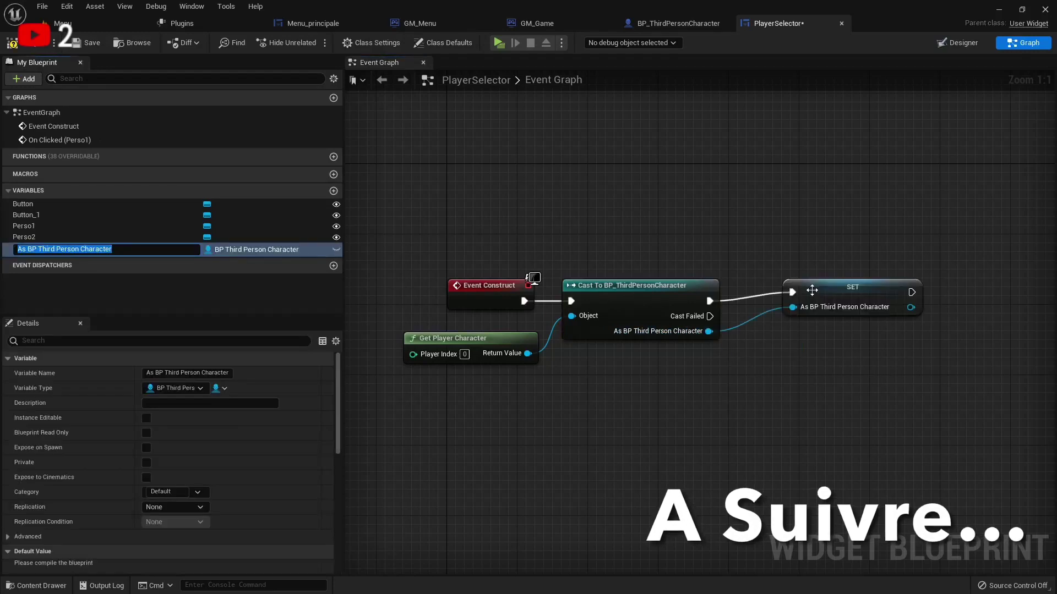